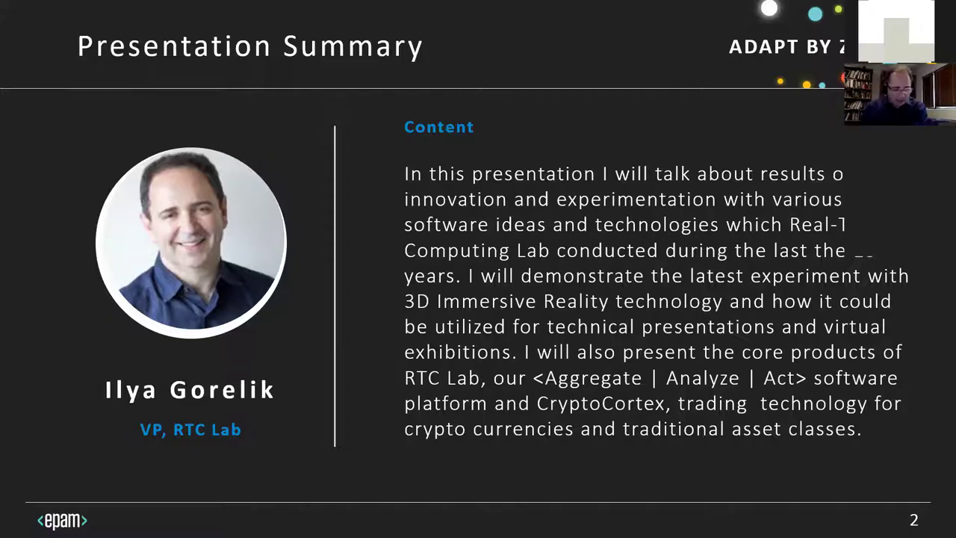
Step: Advance the slideshow from the Presentation Summary to the Table of Contents slide
key("Right")
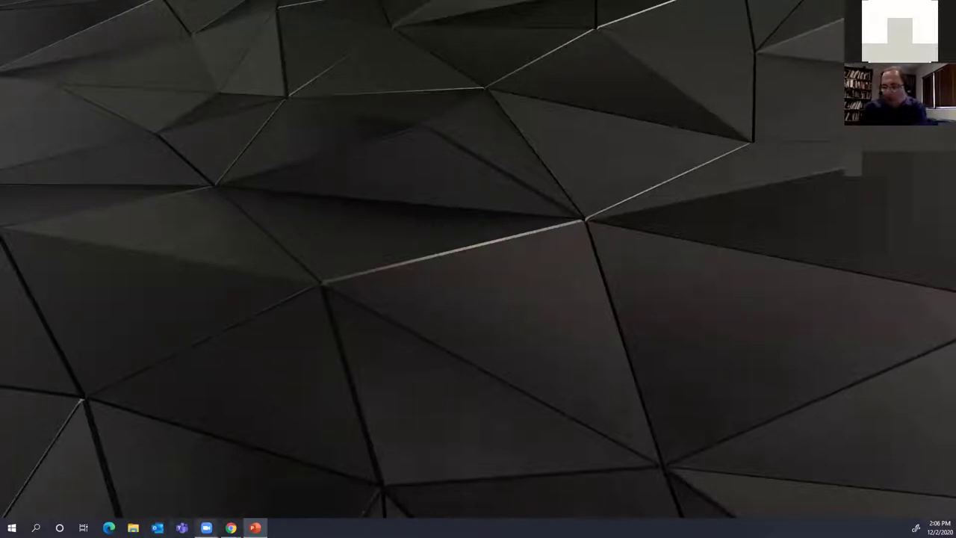
Step: Restore the Virtual Texpo browser window and enter the RTC Lab 3D exhibition hall
mouse_move(231, 528)
mouse_move(208, 510)
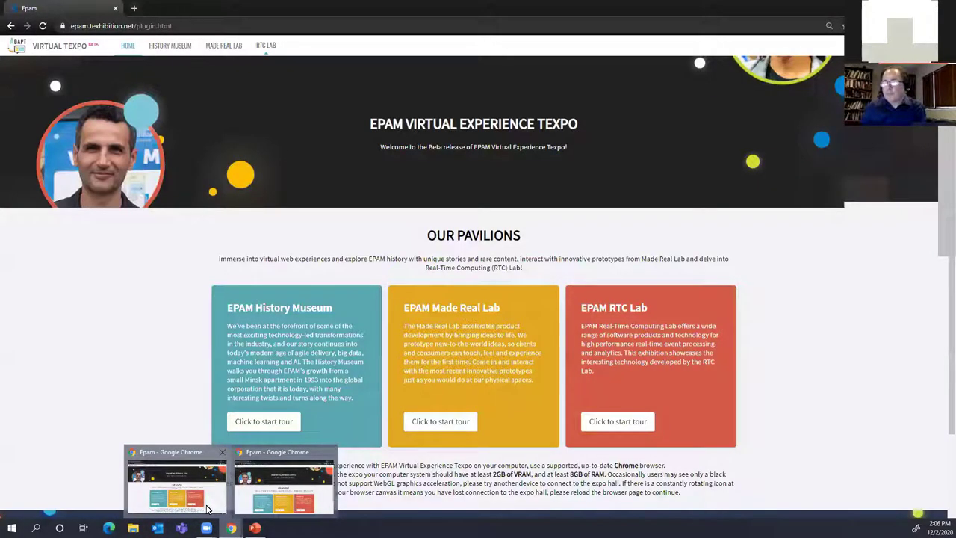
left_click(460, 114)
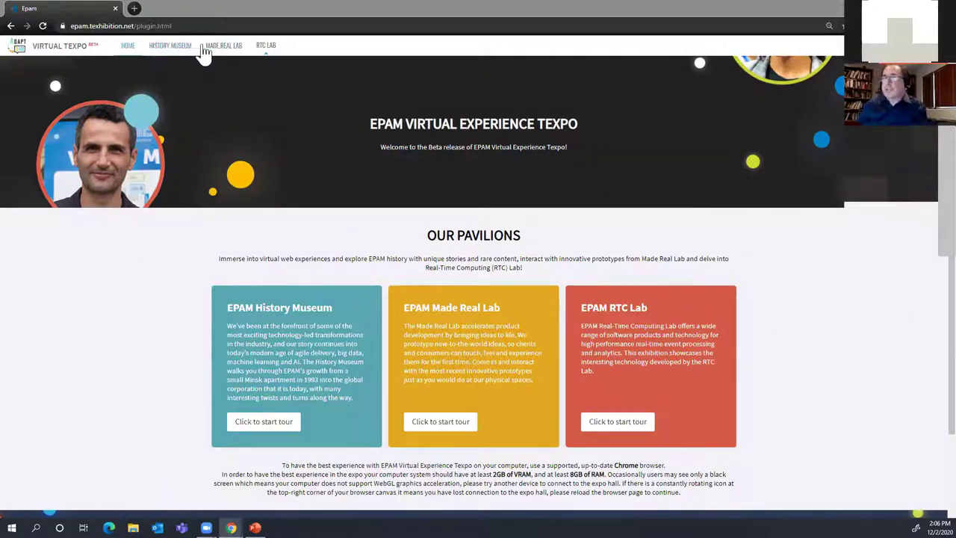
left_click(264, 48)
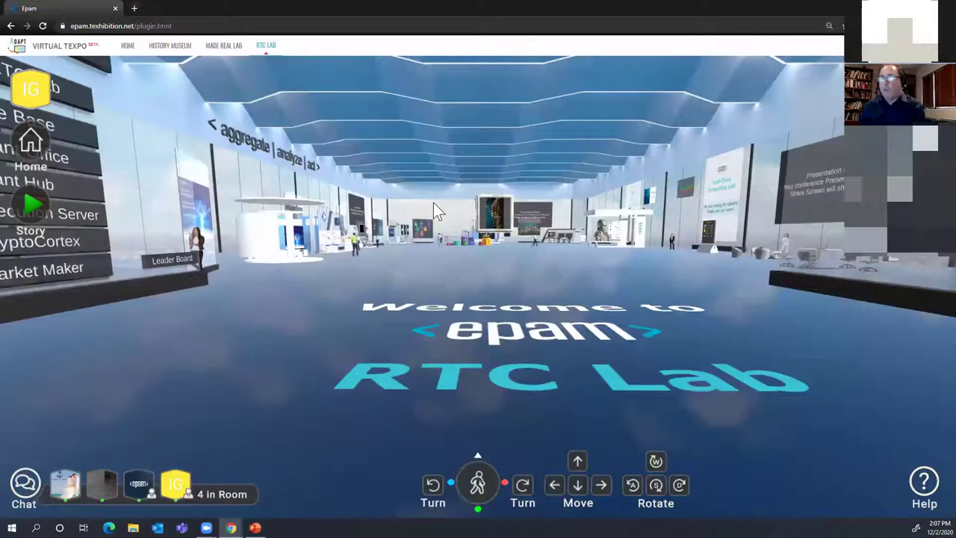
left_click(490, 249)
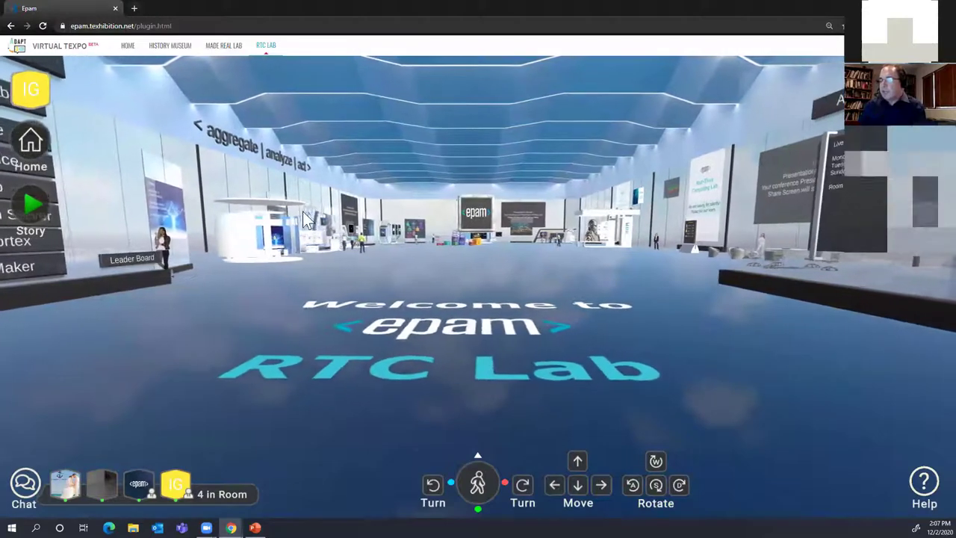
left_click_drag(290, 262, 513, 220)
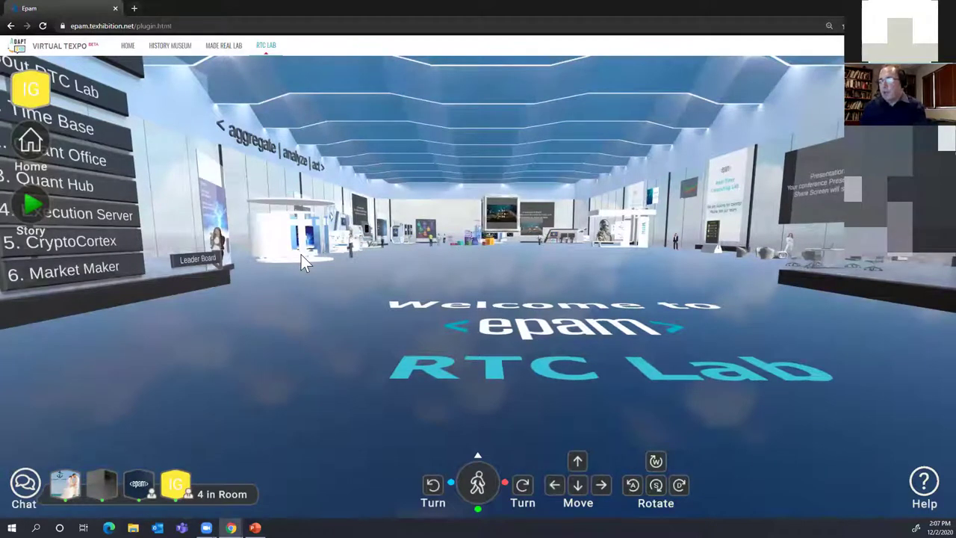
key("Down")
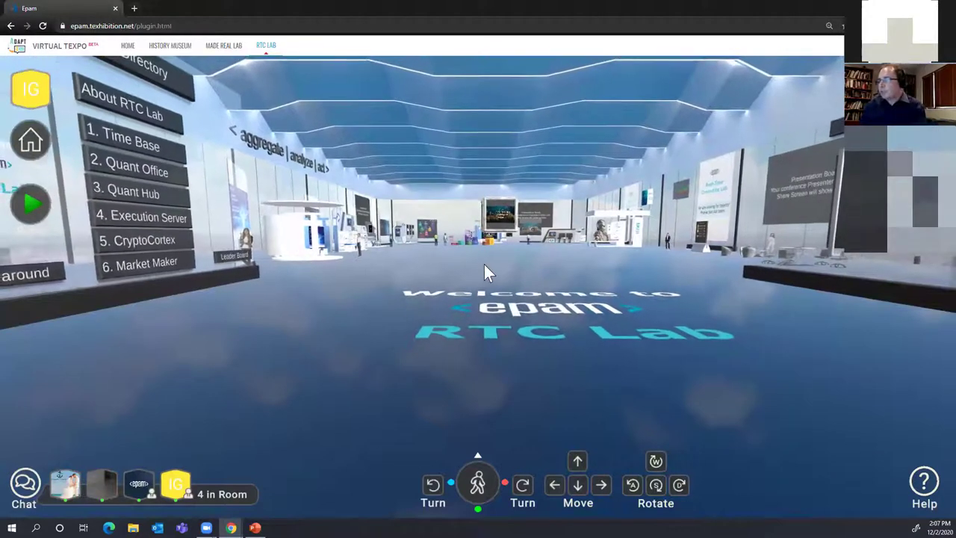
key("Down")
left_click_drag(487, 260, 384, 260)
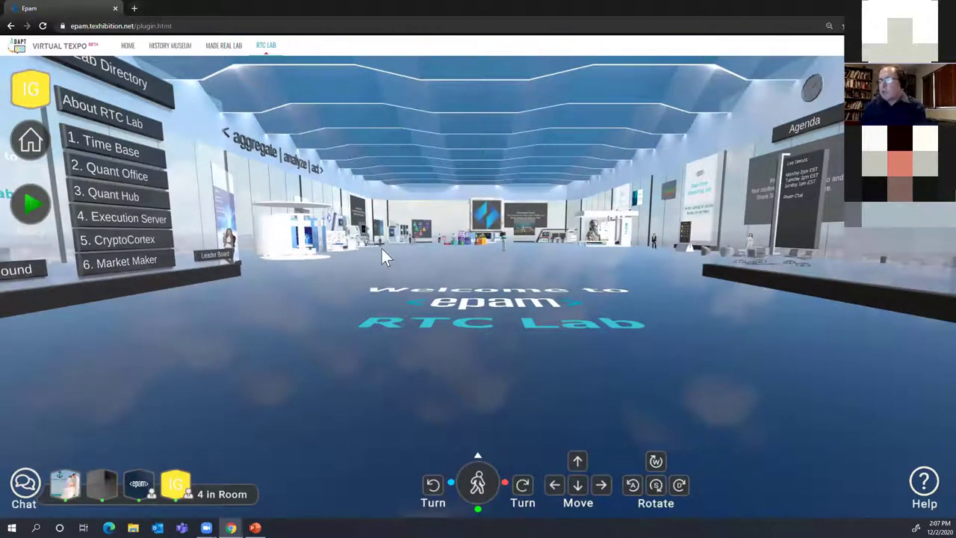
left_click_drag(402, 269, 525, 280)
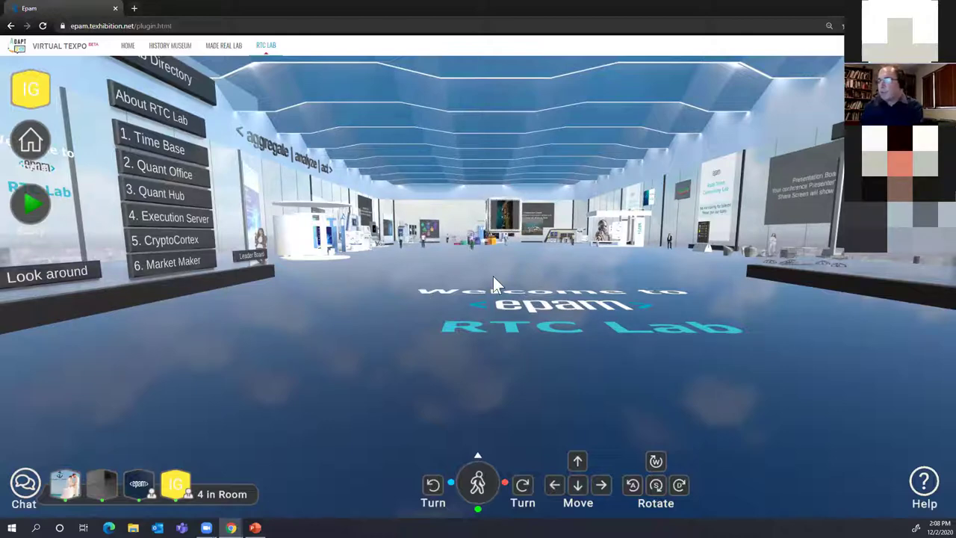
key("Up")
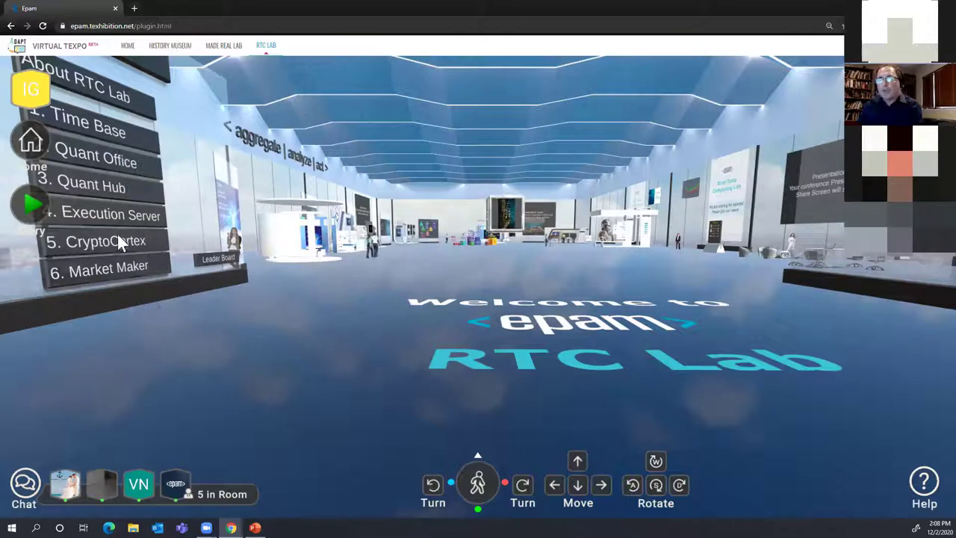
Step: Fly to the RTC Lab directory board, visit the About RTC Lab booth, and orbit it
left_click(42, 150)
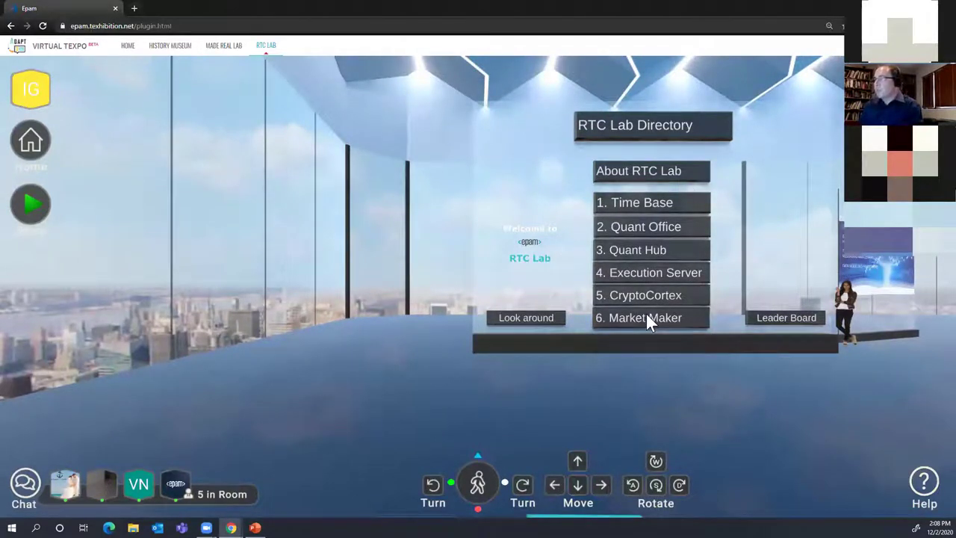
left_click(660, 174)
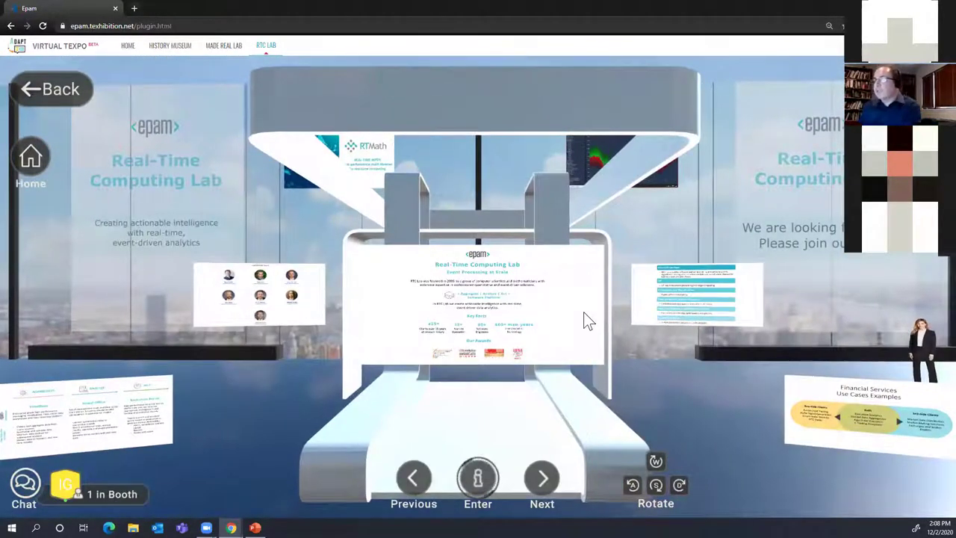
left_click_drag(561, 310, 540, 358)
Step: Zoom onto the RTC Lab poster, dismiss the title banner, and advance to the Leadership Team board
left_click(478, 480)
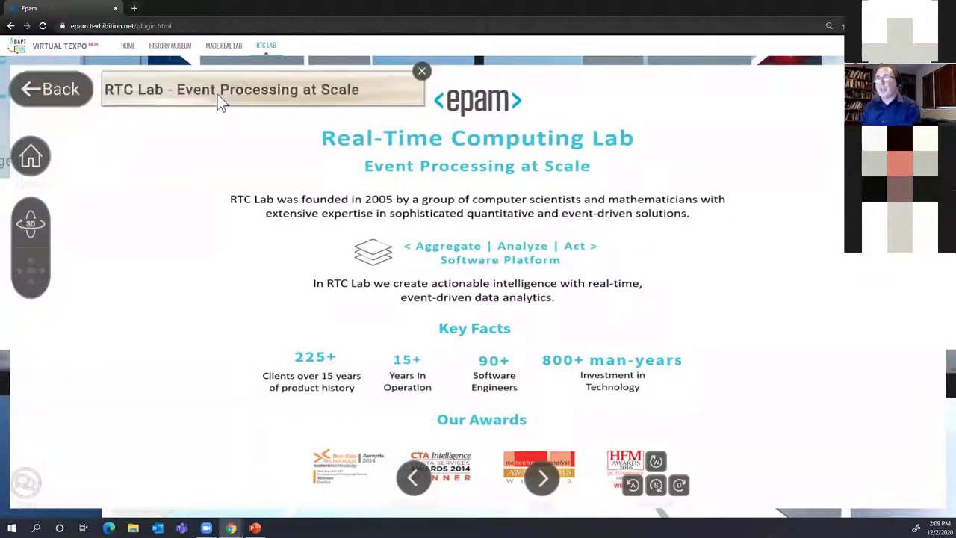
left_click(422, 71)
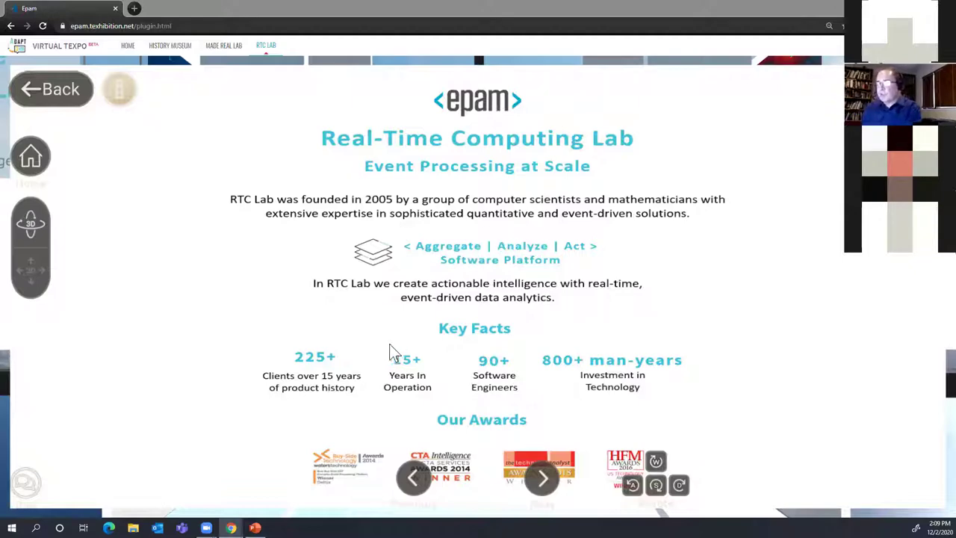
left_click(542, 479)
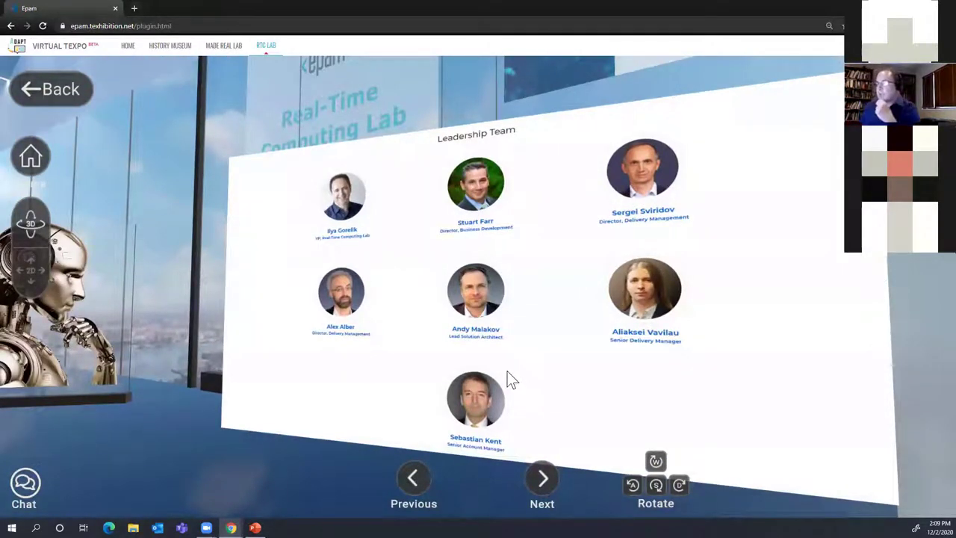
Step: Step through the Services, Aggregate Analyze Act, and Financial Services Use Cases boards
left_click(538, 473)
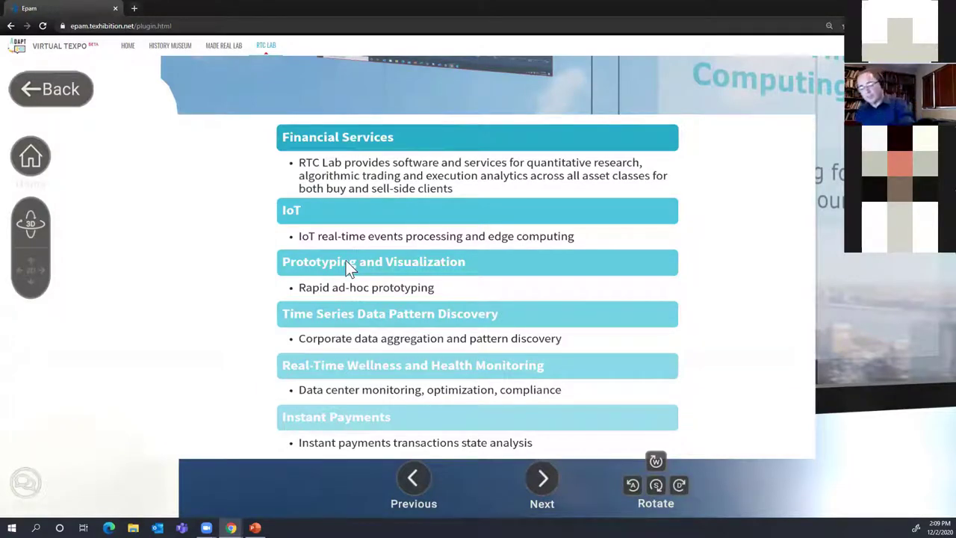
scroll(504, 266, "down", 3)
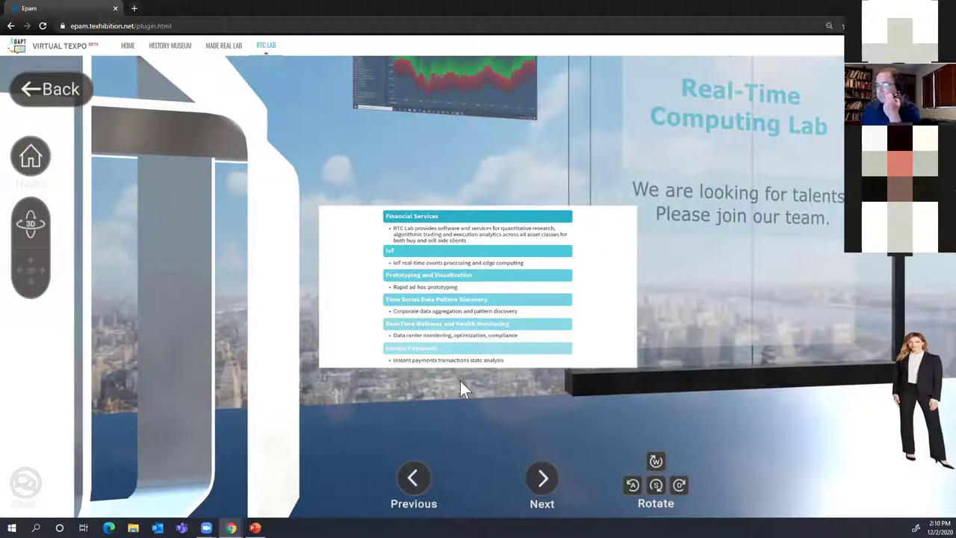
left_click(543, 484)
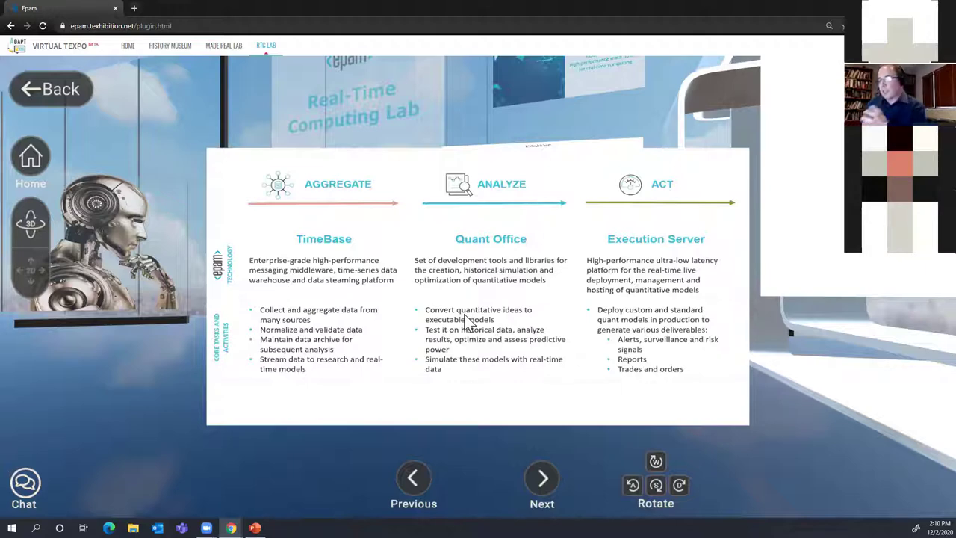
left_click(547, 478)
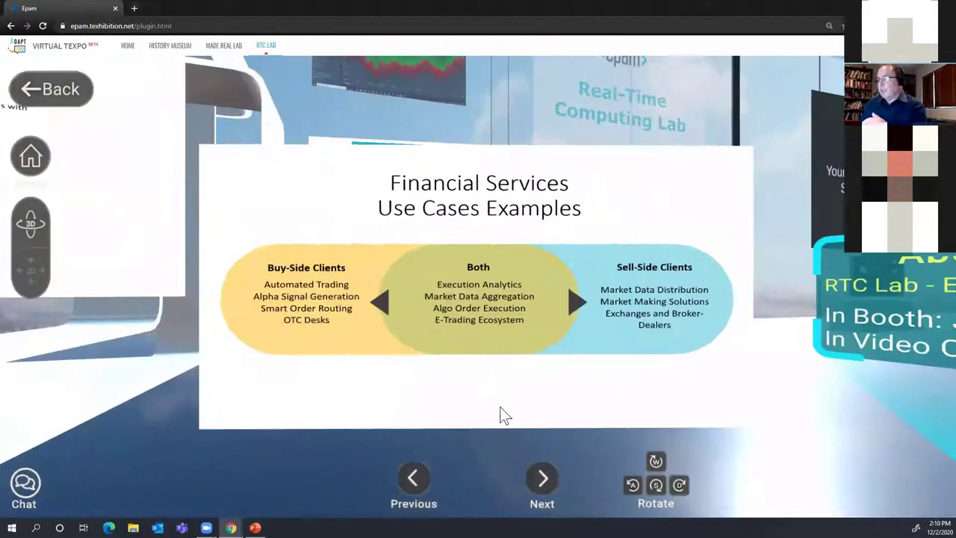
Step: Fly to the TimeBase chart monitor, zoom its BTCUSD chart full-view, then pull back
left_click(539, 322)
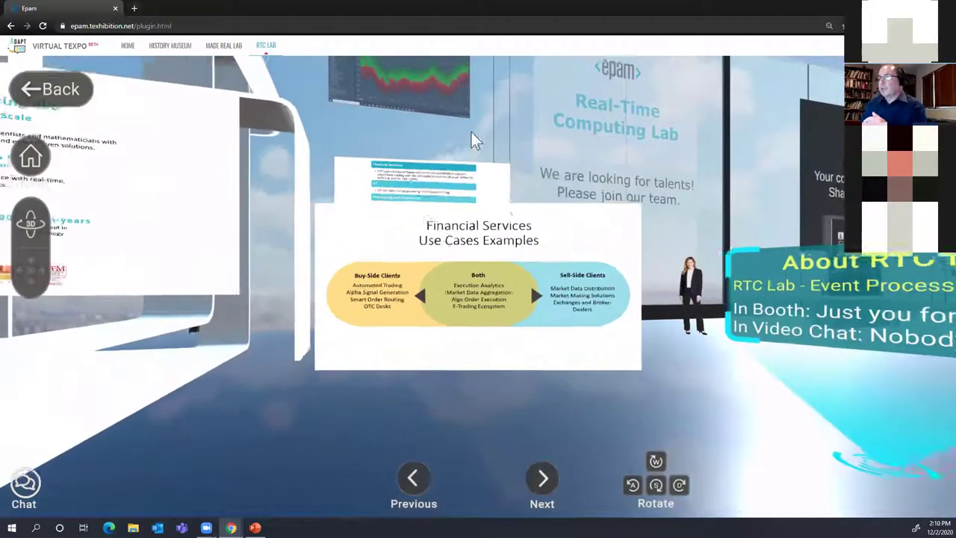
left_click(454, 97)
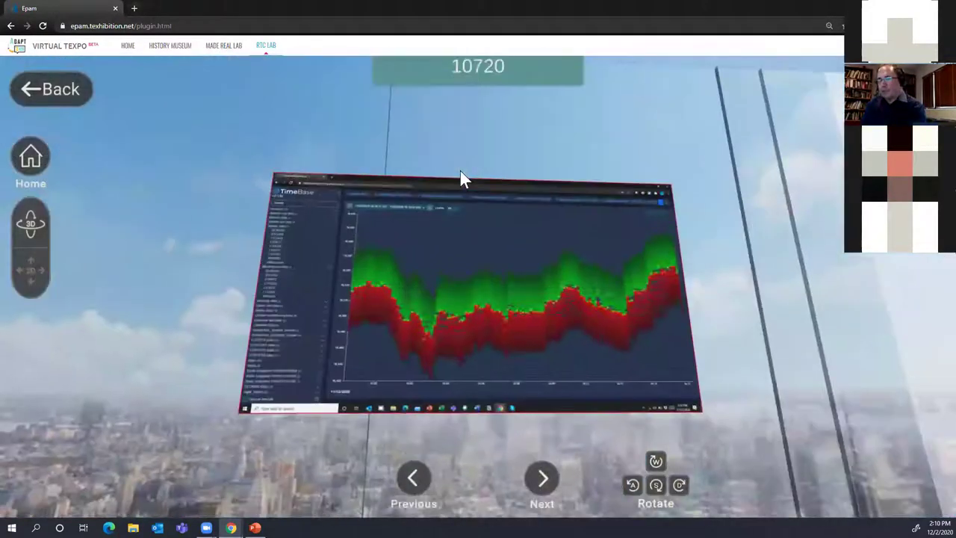
left_click(460, 173)
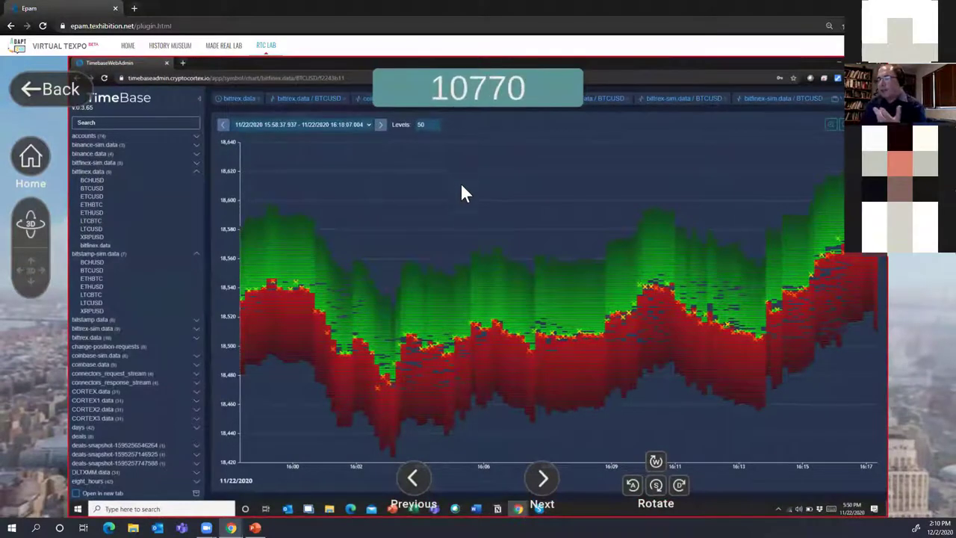
left_click(458, 234)
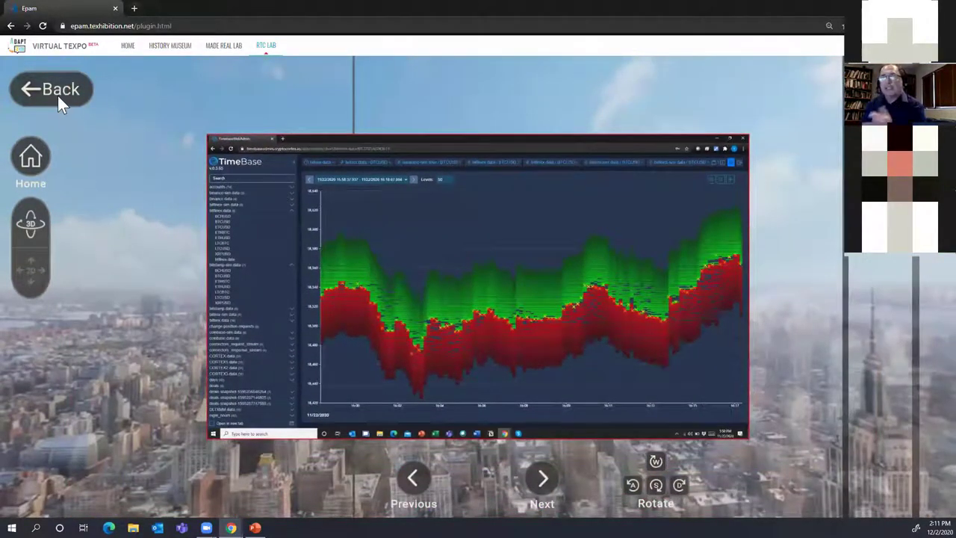
Step: Leave the TimeBase close-up, exit the booth, and zoom into the RTMath Real-Time Math slide
left_click(57, 96)
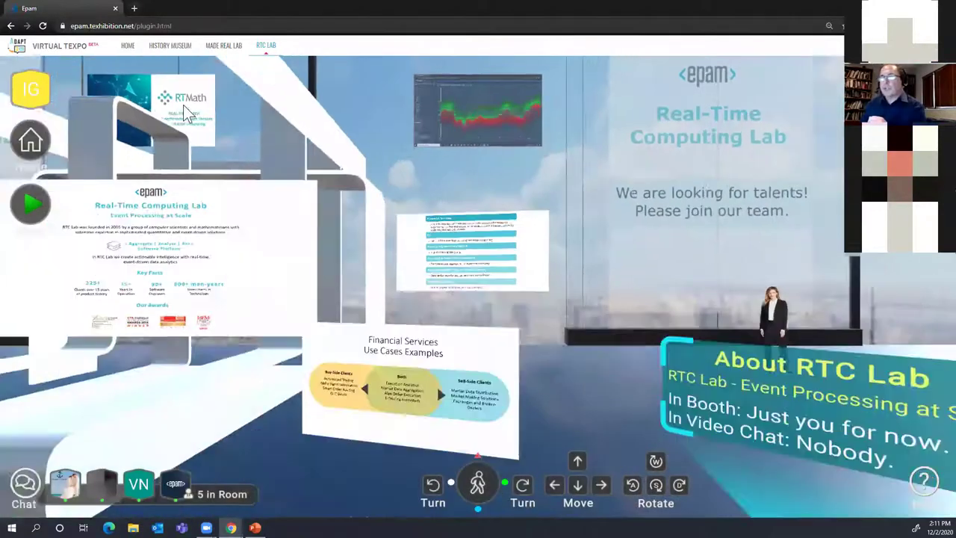
left_click(183, 105)
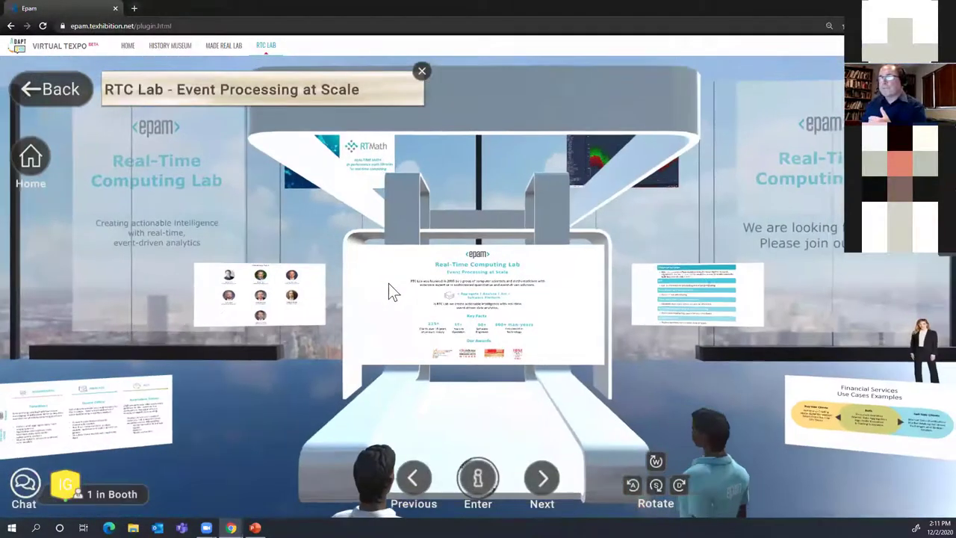
left_click(185, 151)
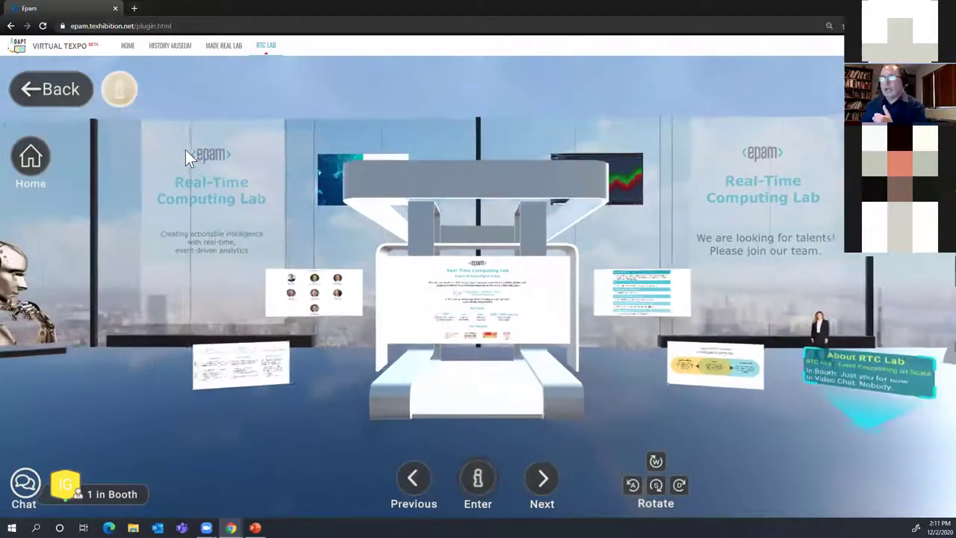
left_click(60, 89)
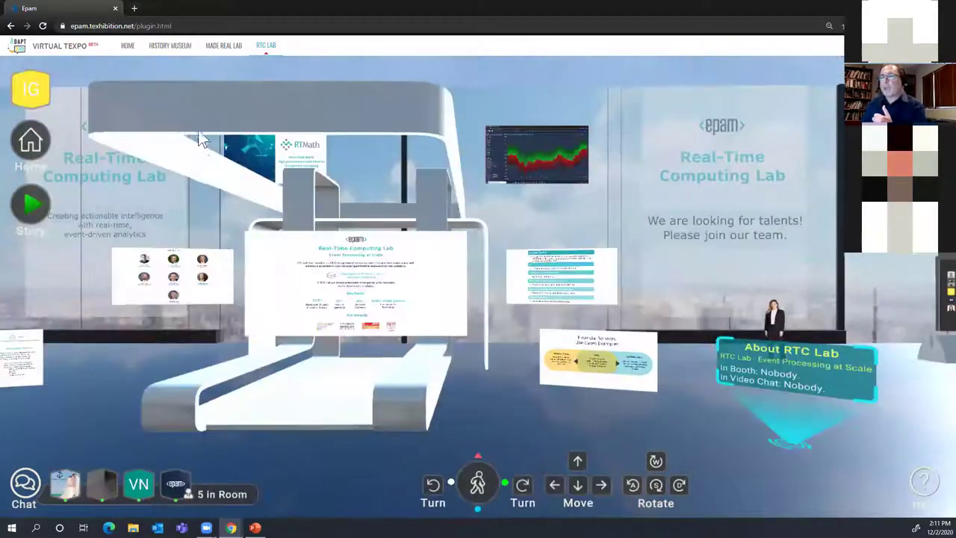
left_click(200, 130)
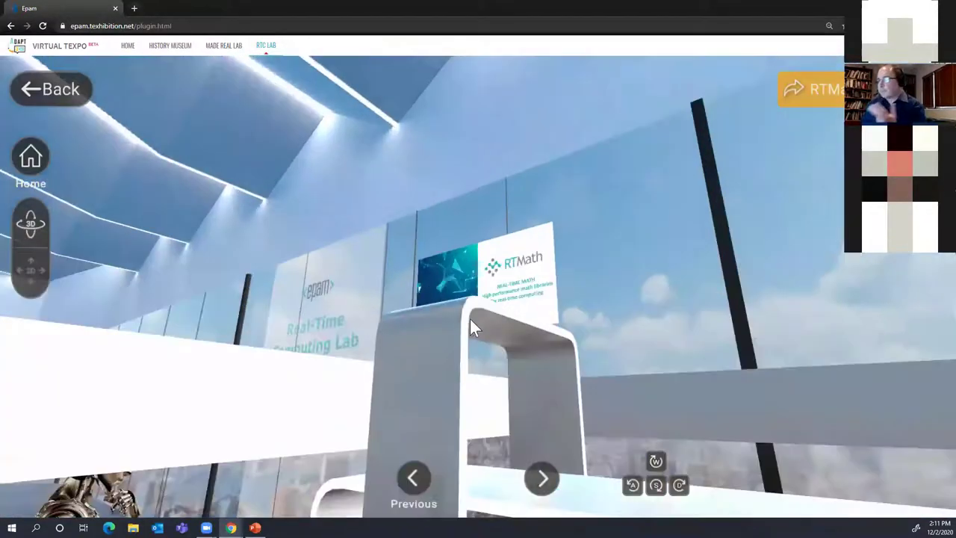
left_click(470, 321)
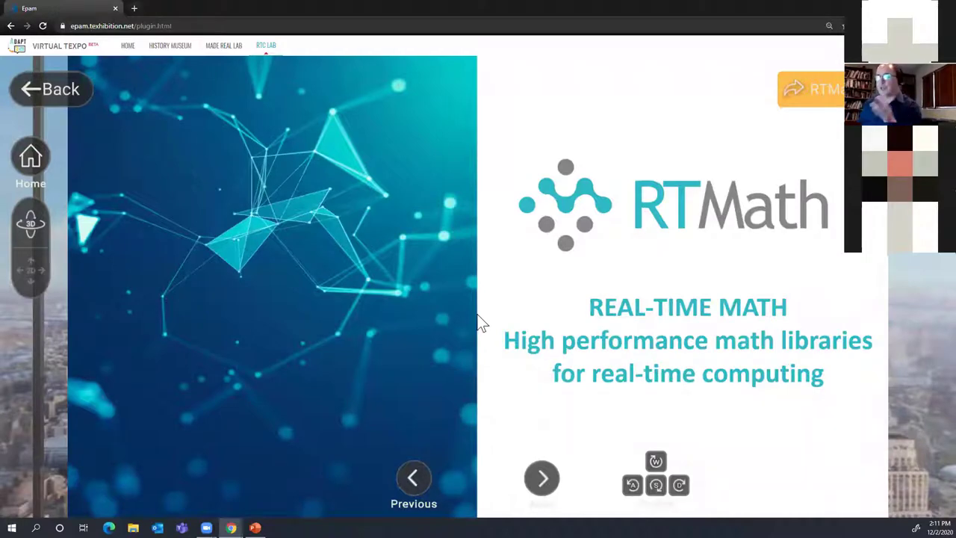
Step: Angle the RTMath slide and follow its external link to the RTMath website in a new tab
left_click_drag(394, 351, 566, 282)
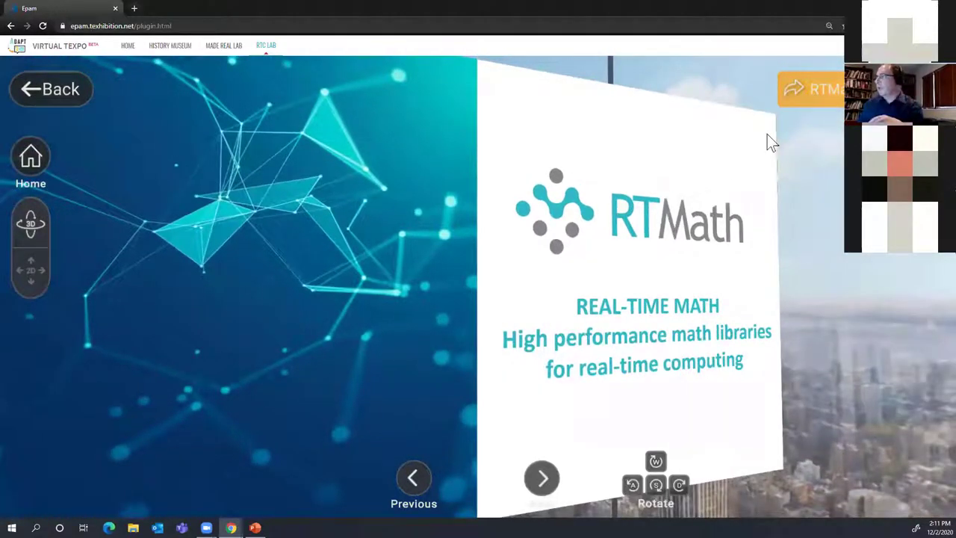
left_click(822, 97)
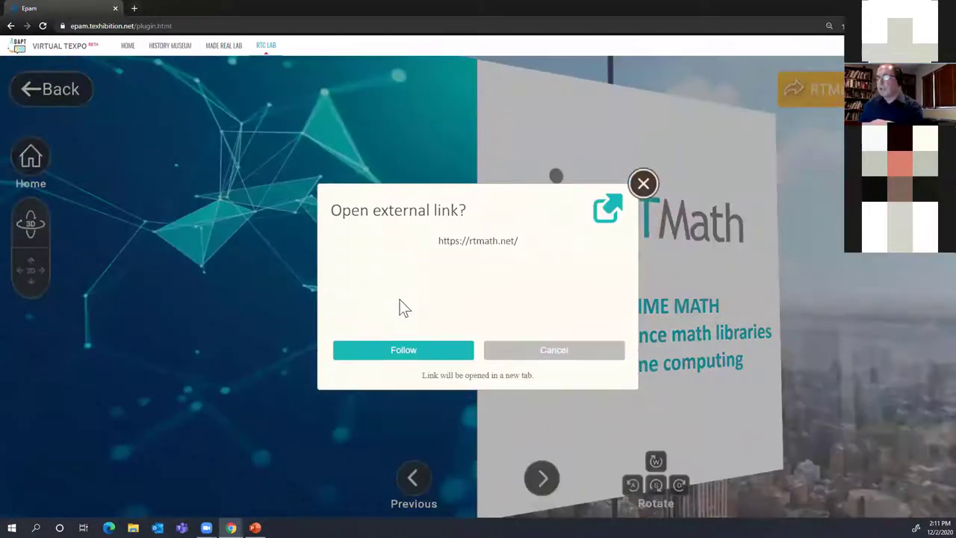
left_click(408, 362)
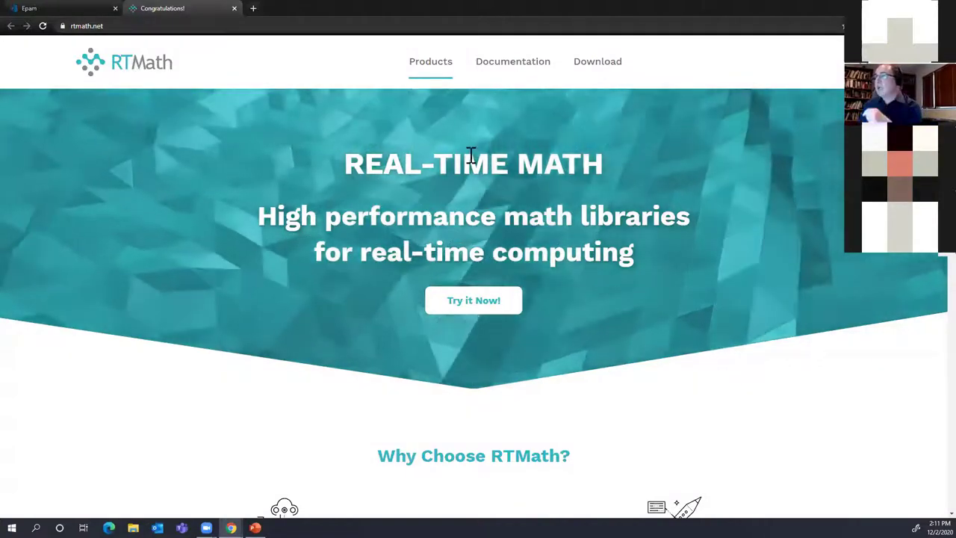
Step: Open the FinMath User Guide and expand Numerical Optimization, its Unconstrained and Constrained sections, and Machine Learning
mouse_move(517, 61)
left_click(514, 96)
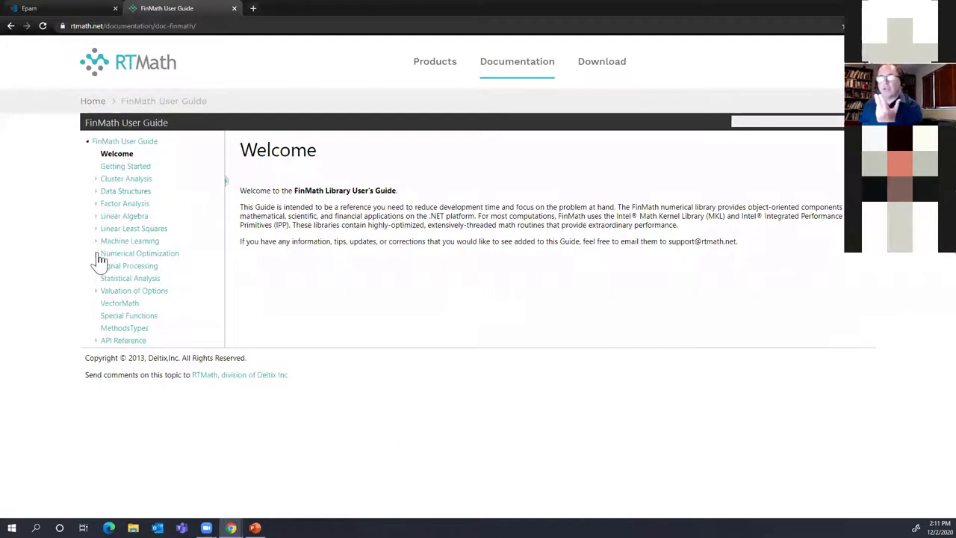
left_click(97, 254)
left_click(105, 279)
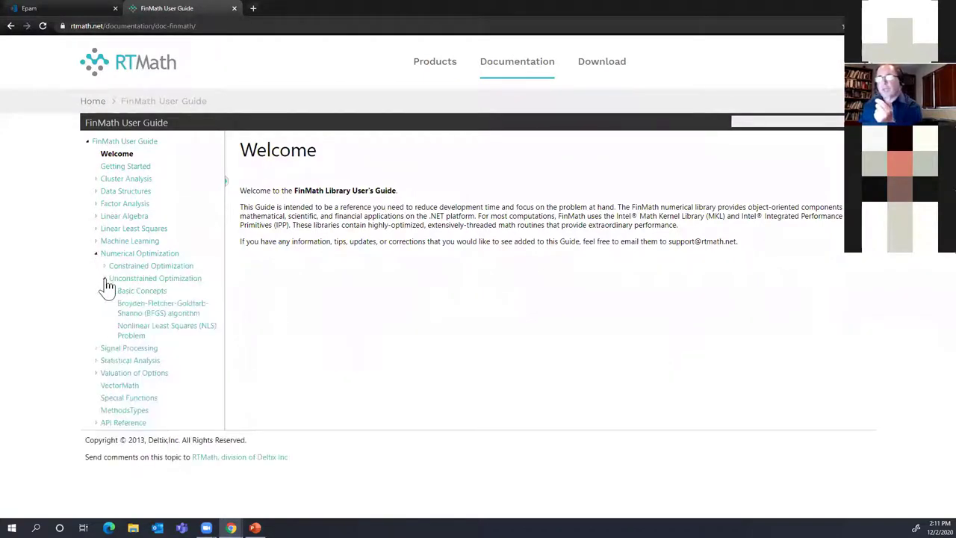
left_click(105, 267)
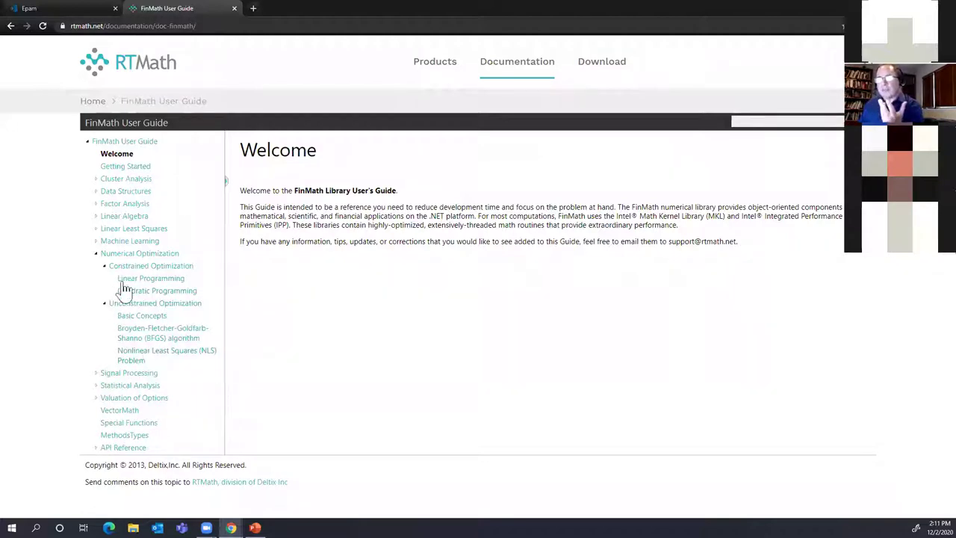
left_click(96, 241)
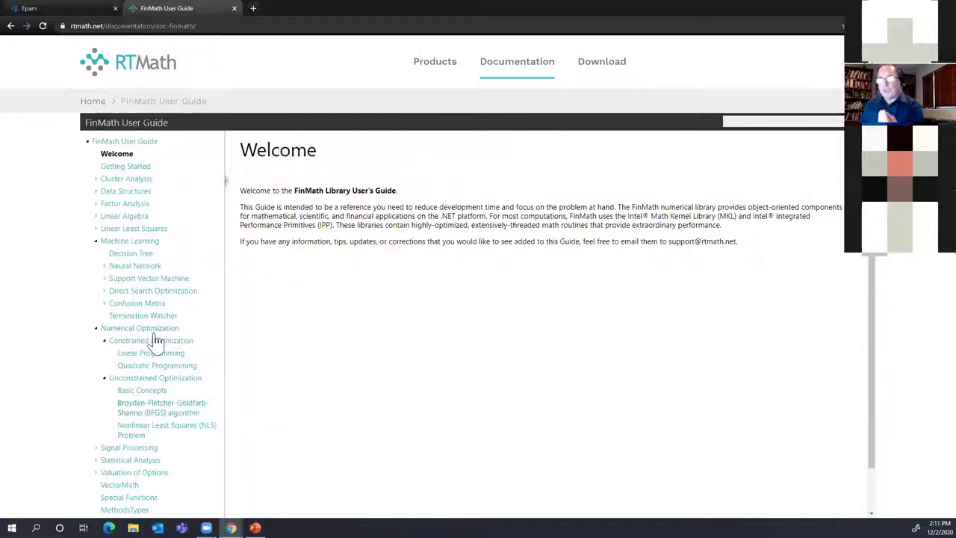
scroll(174, 352, "down", 1)
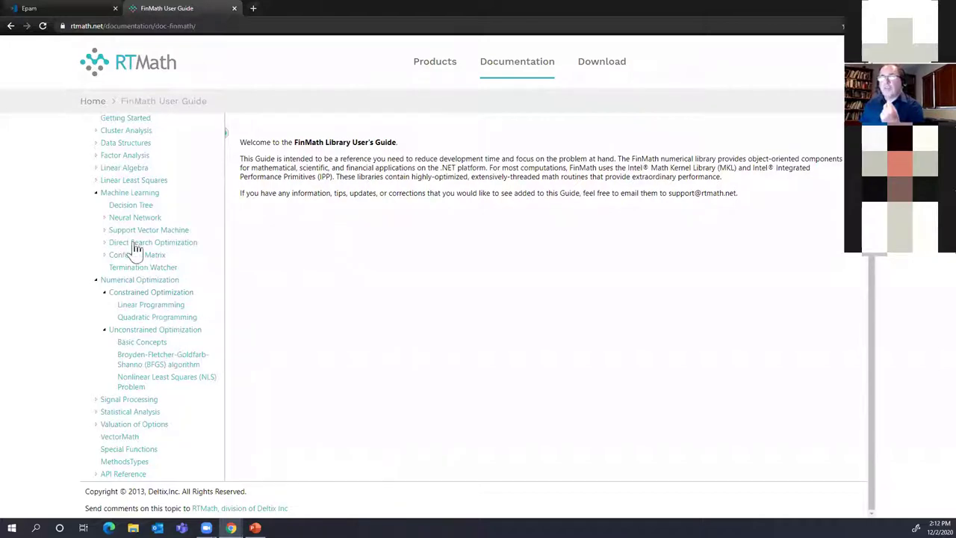
Step: Under Neural Network, read the Multilayer Perceptron topic, then the Deep Neural Network topic
left_click(106, 218)
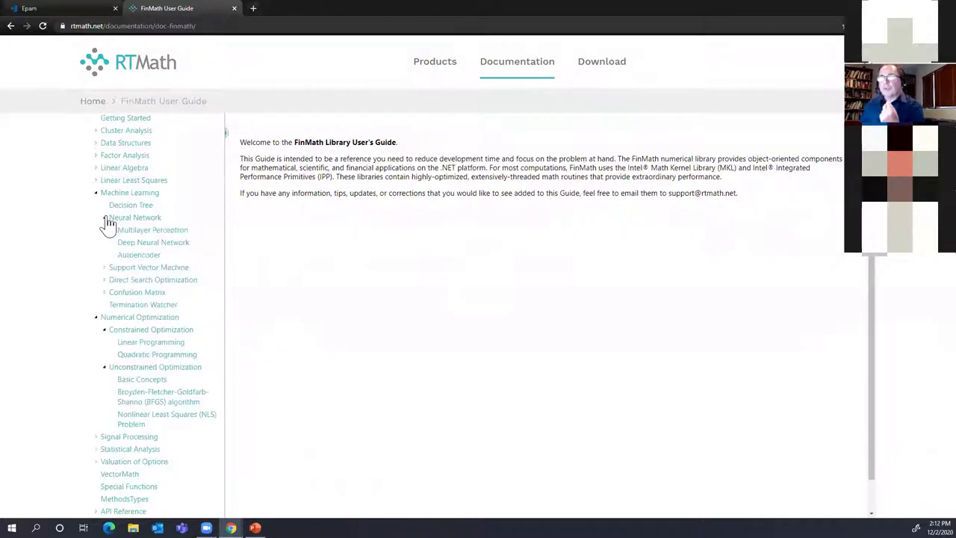
left_click(146, 231)
scroll(471, 312, "down", 2)
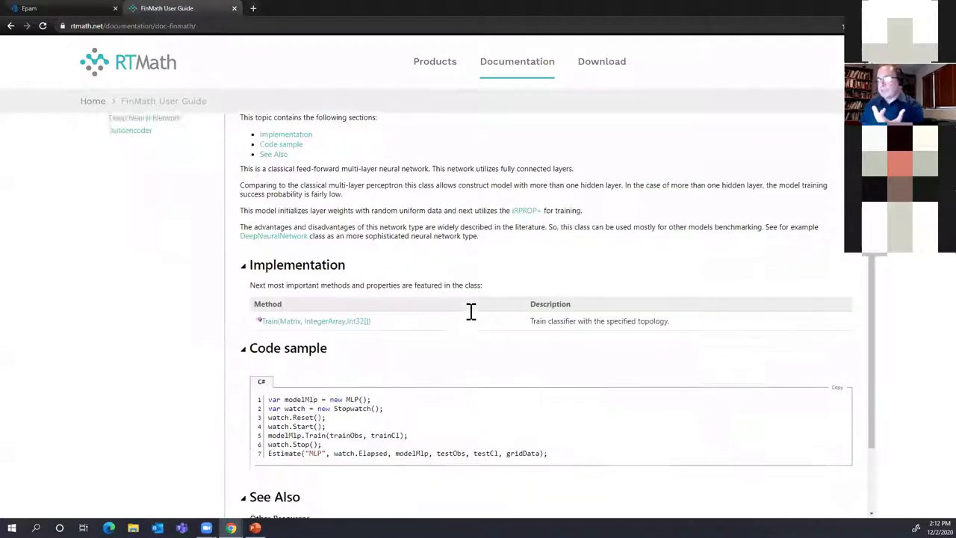
scroll(472, 317, "up", 1)
scroll(472, 317, "up", 2)
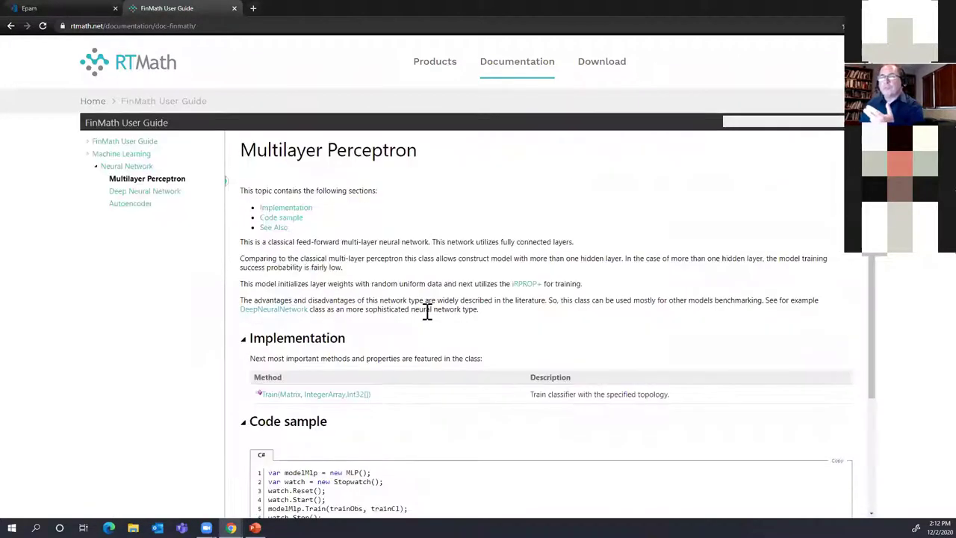
left_click(88, 155)
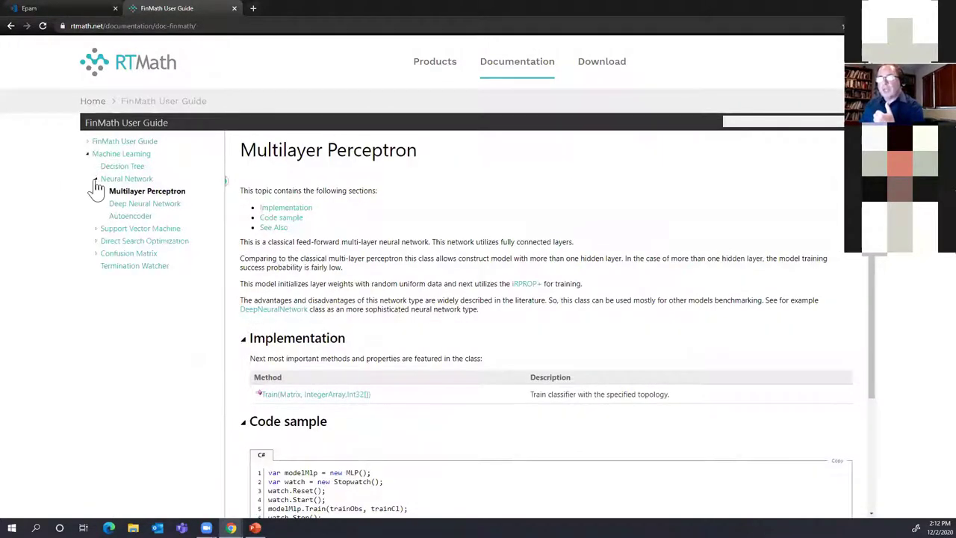
left_click(142, 204)
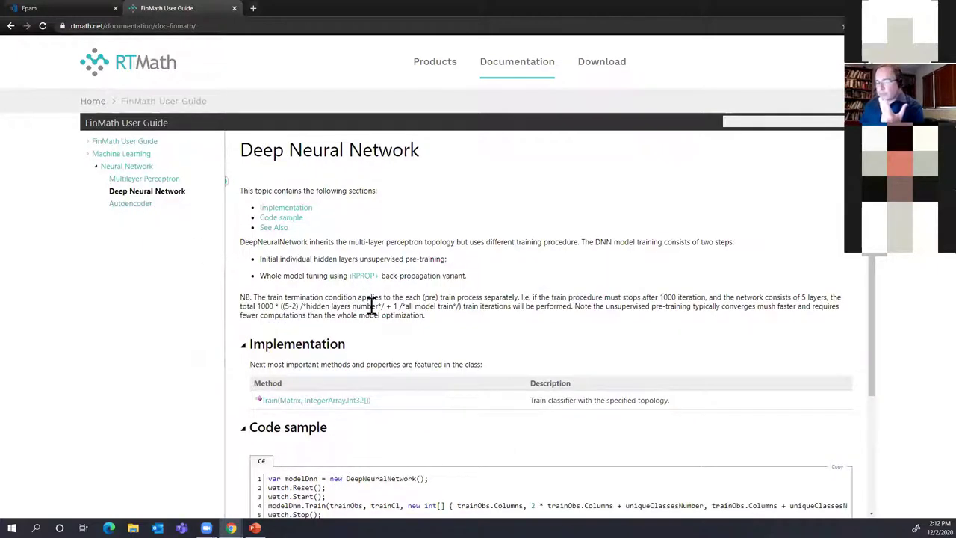
scroll(371, 306, "down", 1)
scroll(371, 306, "up", 1)
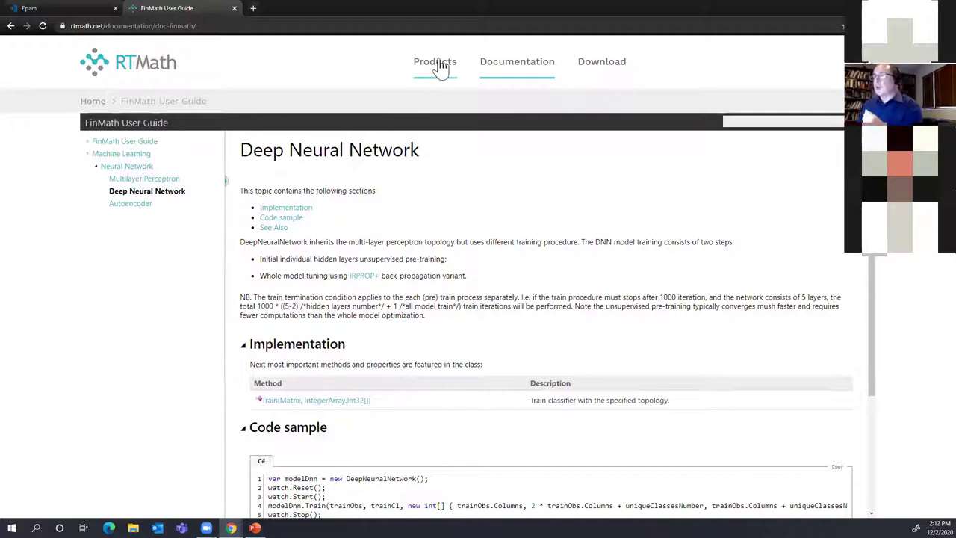
Step: Close the FinMath User Guide tab and return from the RTMath panel to the RTC Lab entrance hall
left_click(234, 9)
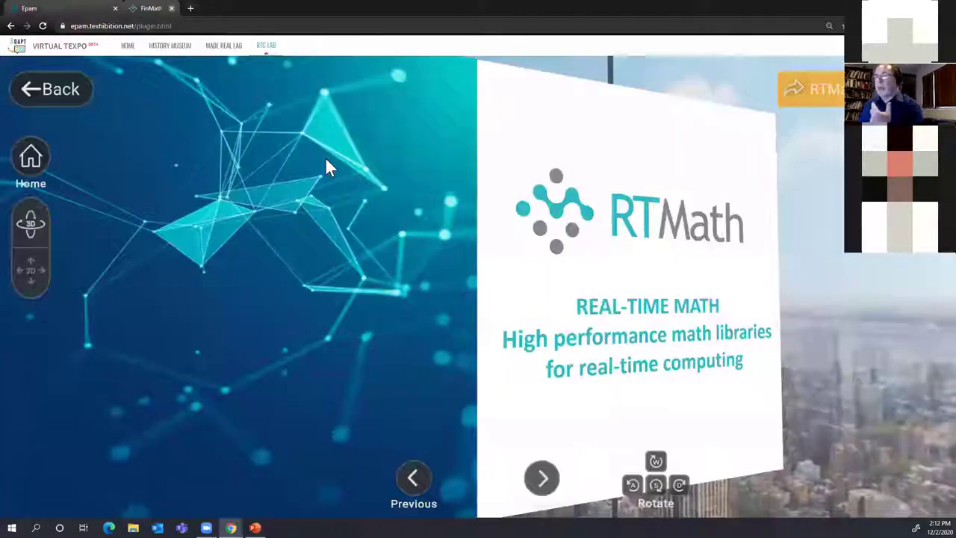
left_click(62, 94)
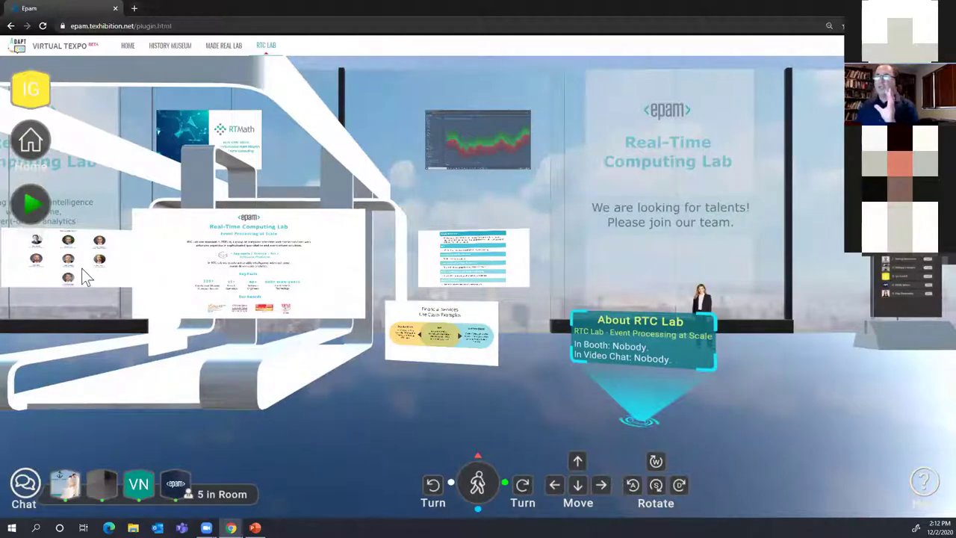
left_click(32, 141)
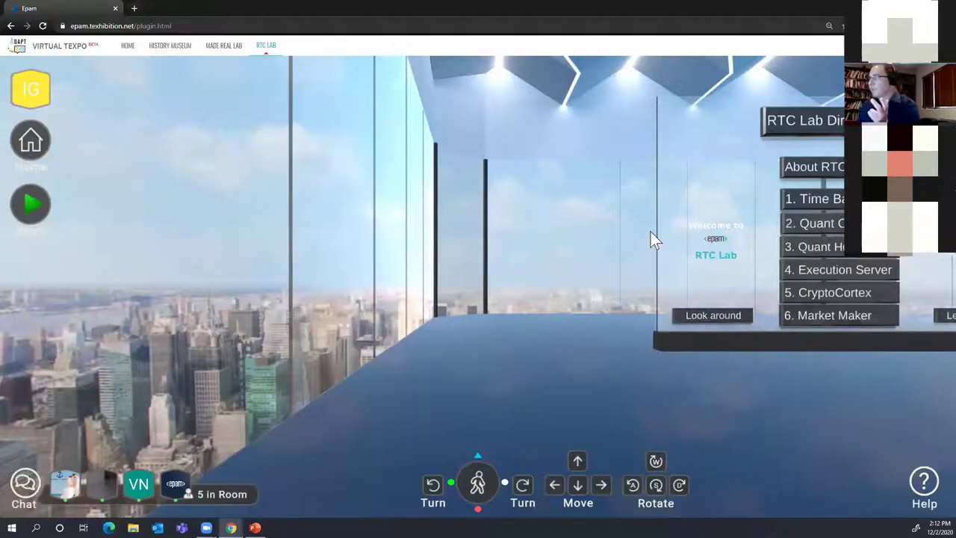
left_click_drag(651, 239, 286, 220)
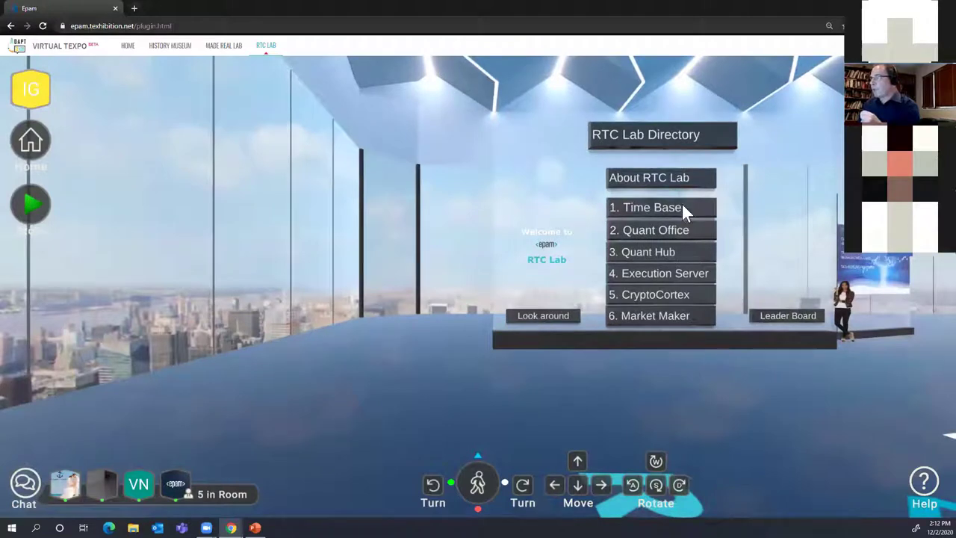
left_click(546, 316)
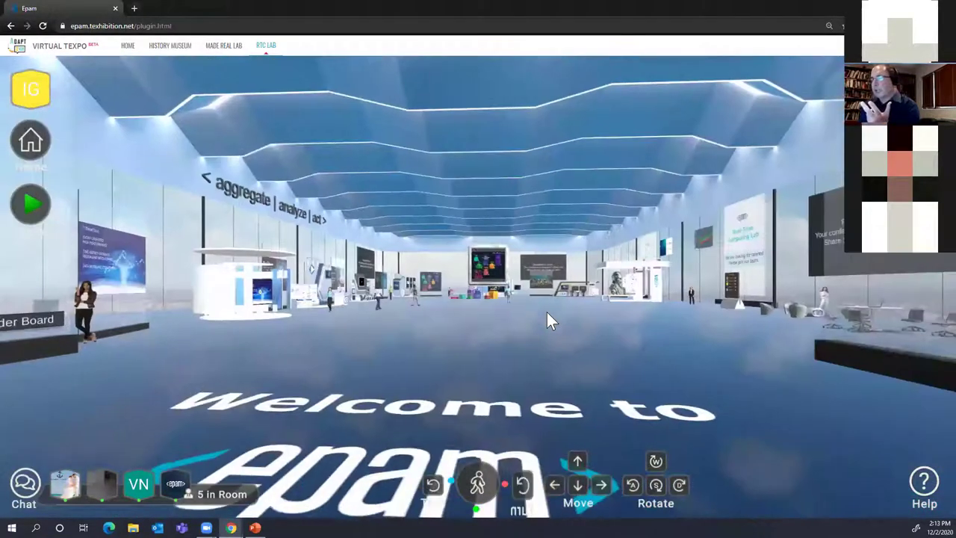
left_click_drag(547, 312, 487, 309)
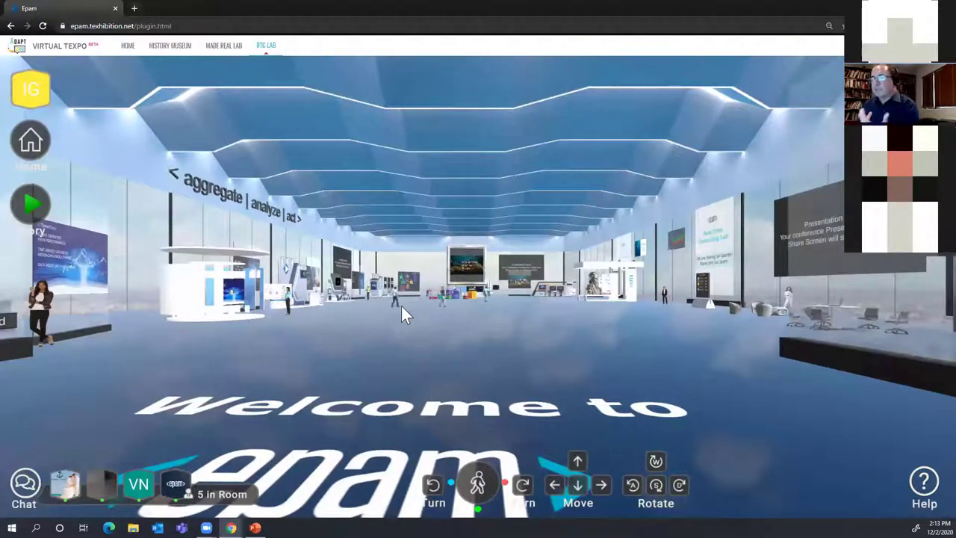
left_click(580, 463)
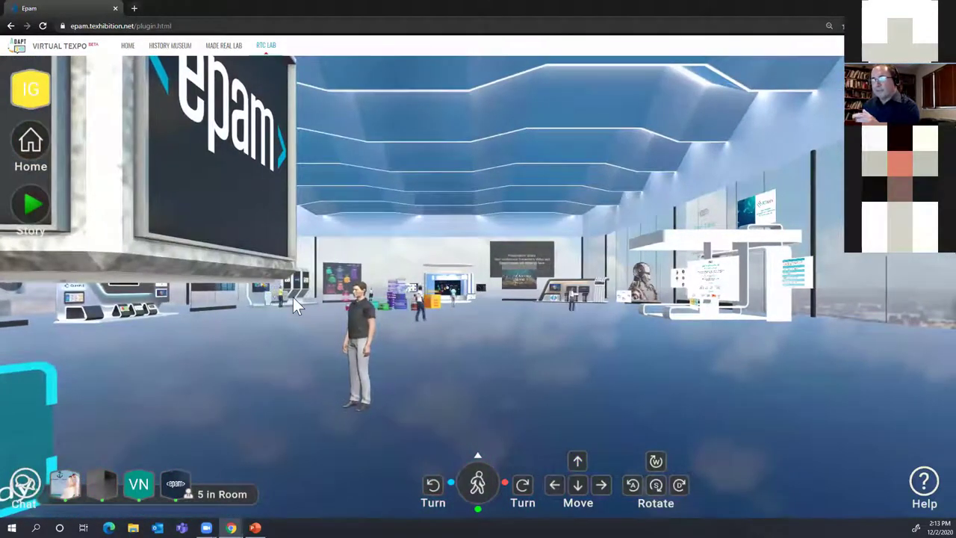
left_click(316, 348)
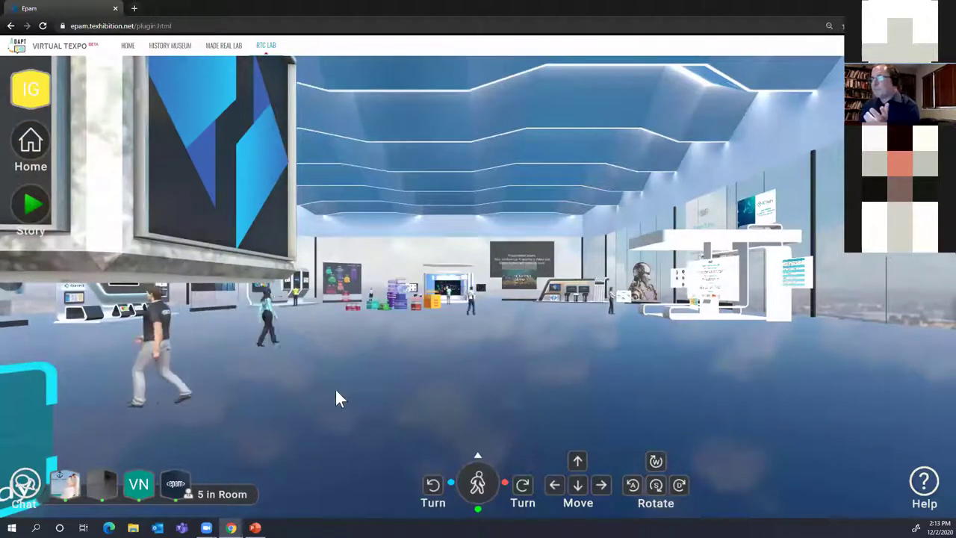
left_click(577, 460)
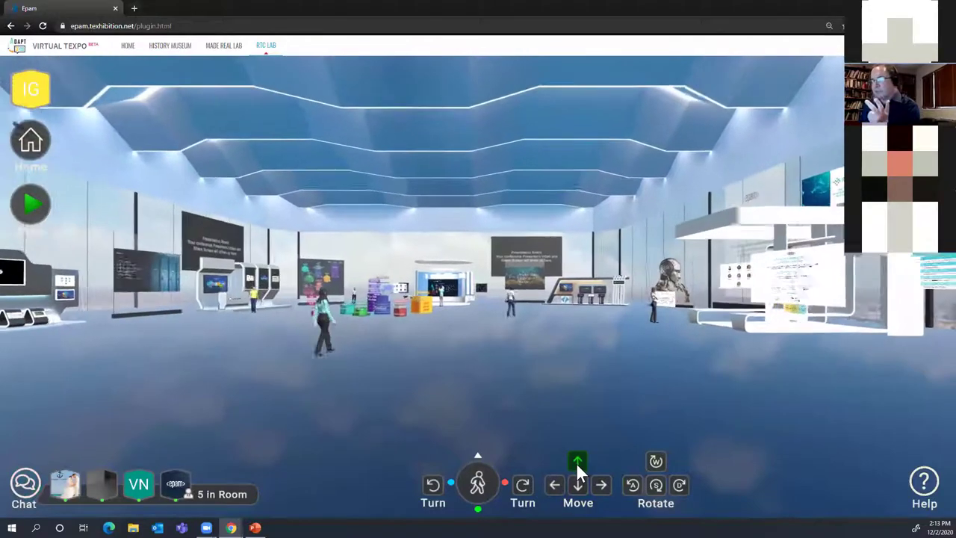
left_click(554, 482)
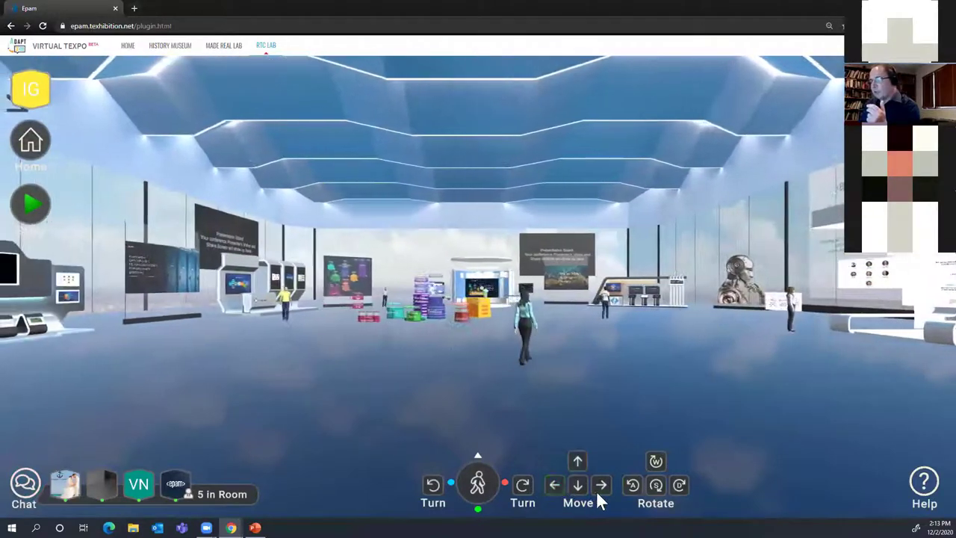
left_click(601, 485)
left_click(632, 486)
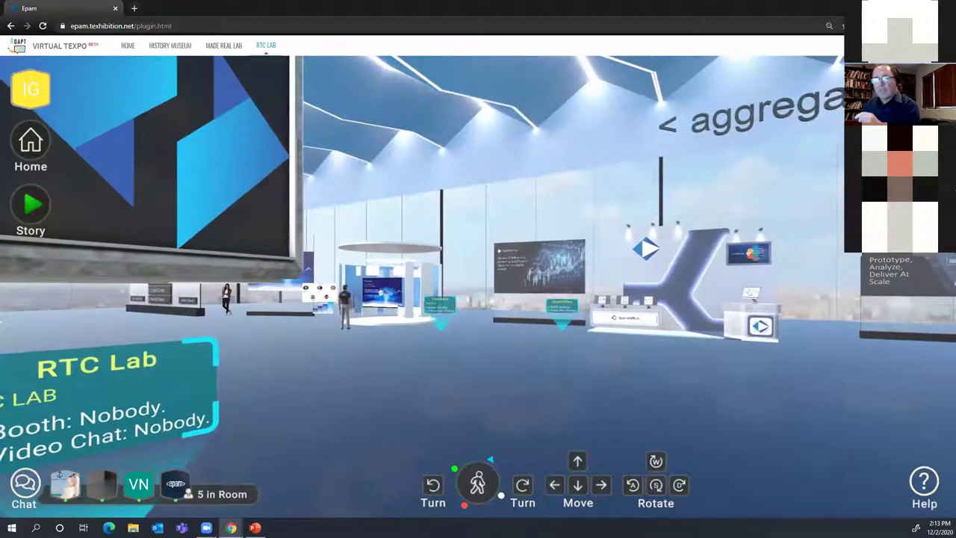
left_click(48, 134)
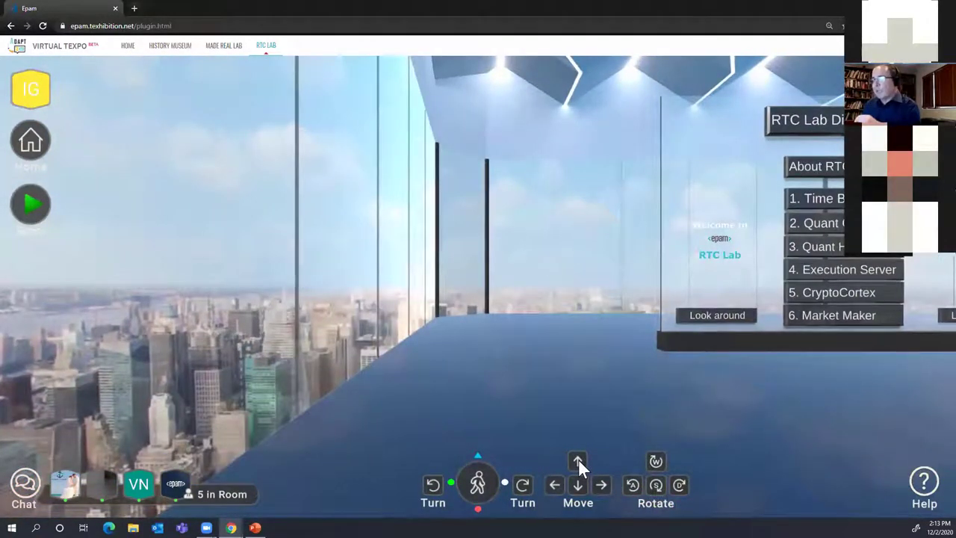
Step: Walk forward toward the city skyline, step and turn left, then walk into the gallery
left_click(579, 462)
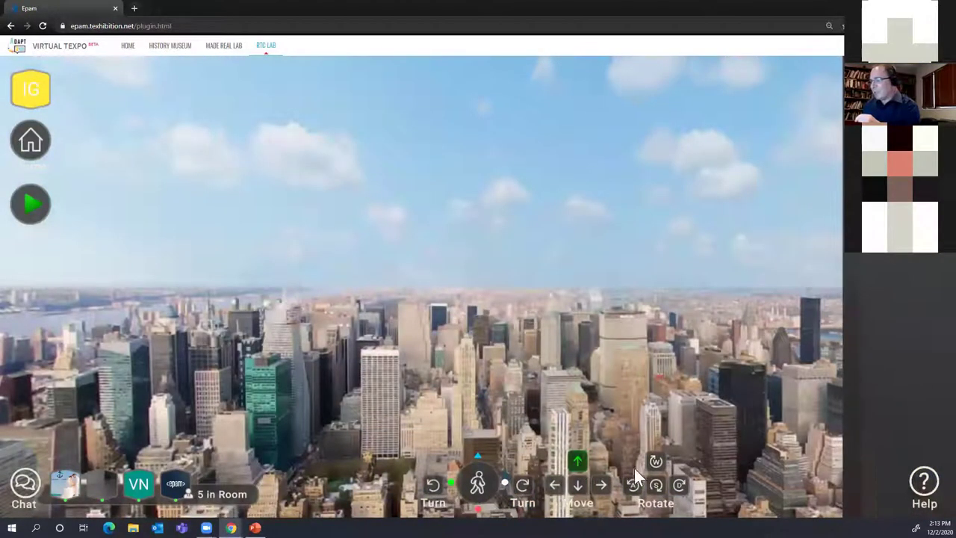
left_click(556, 487)
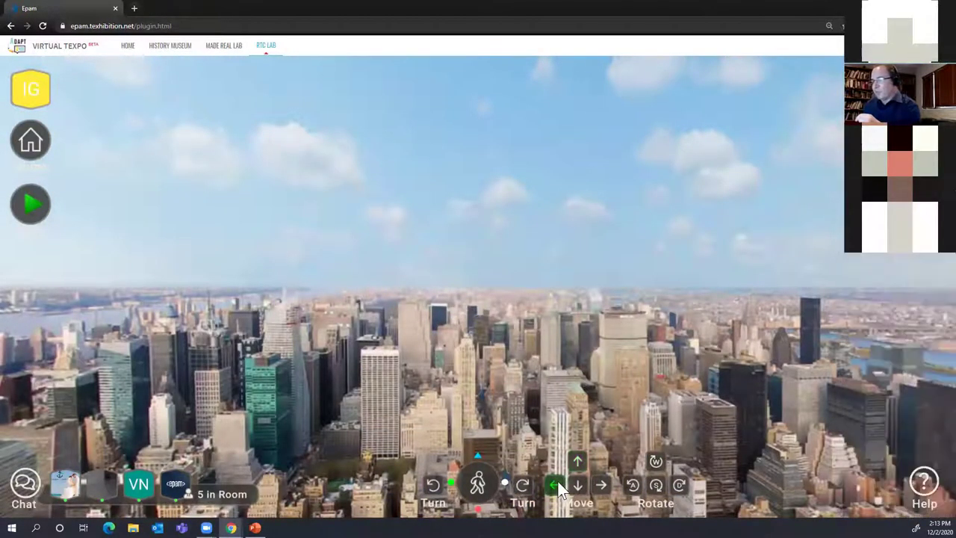
left_click(632, 485)
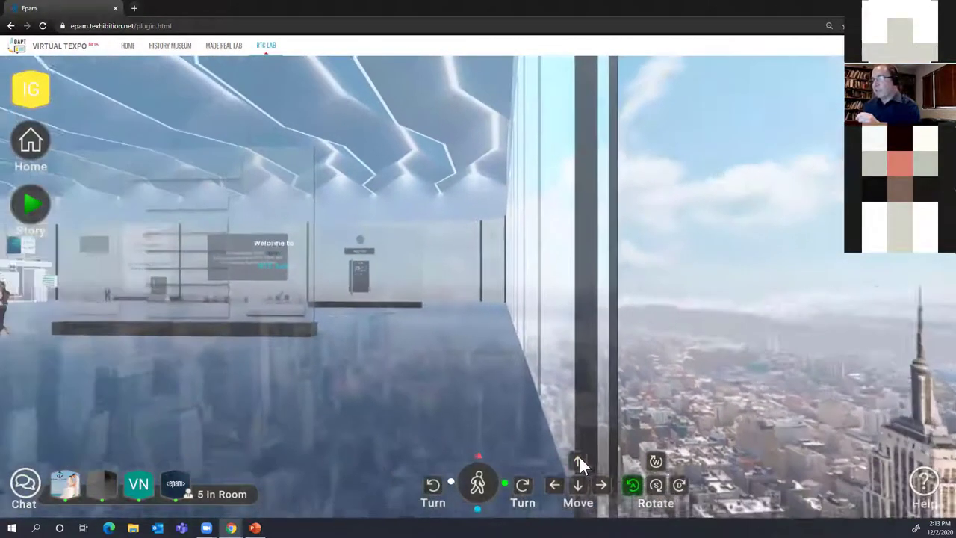
left_click(578, 461)
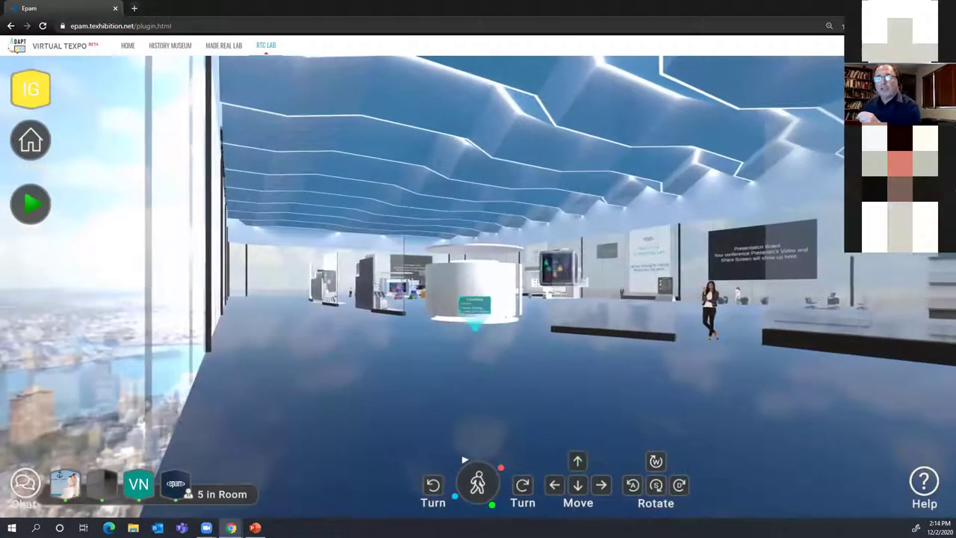
Step: Go to the TimeBase booth, play its intro video and open the Leadership Team panel
left_click(30, 141)
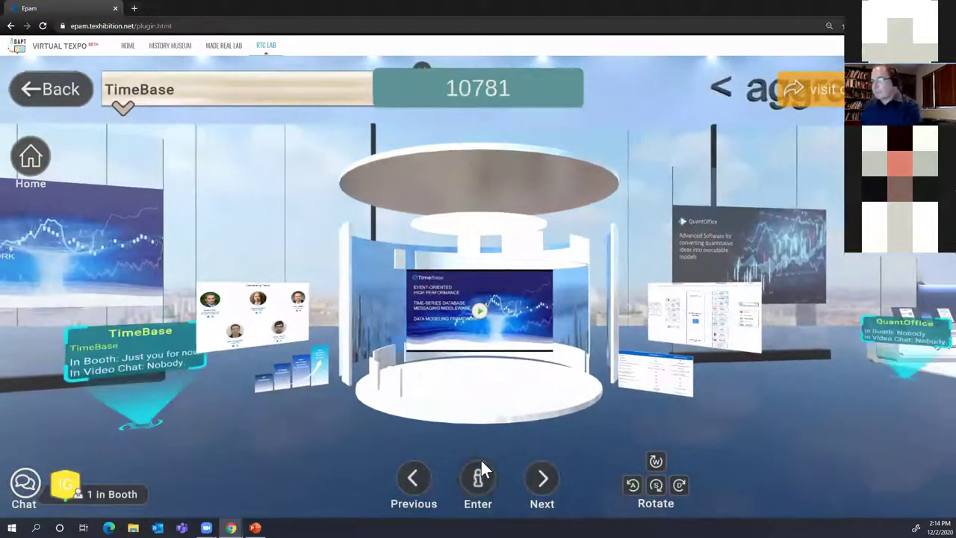
left_click(477, 475)
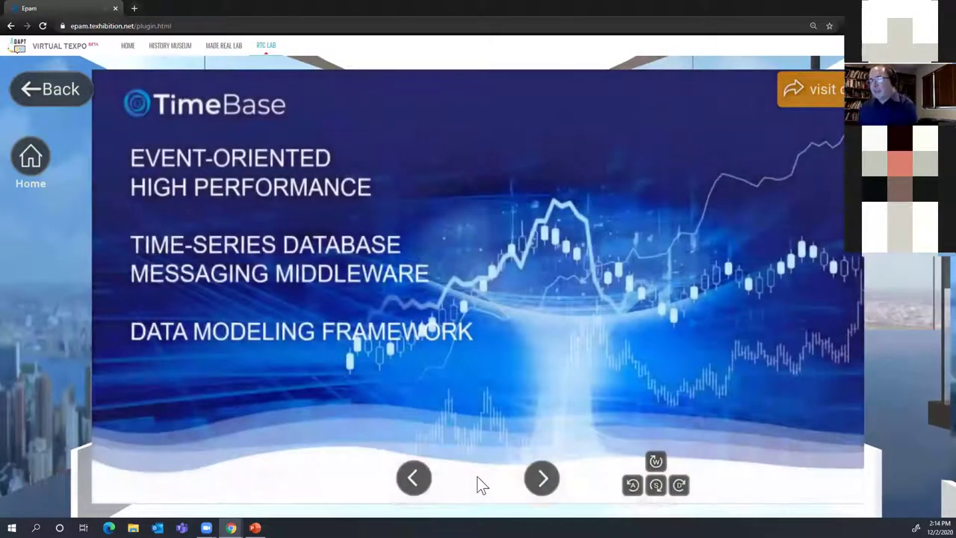
left_click(542, 484)
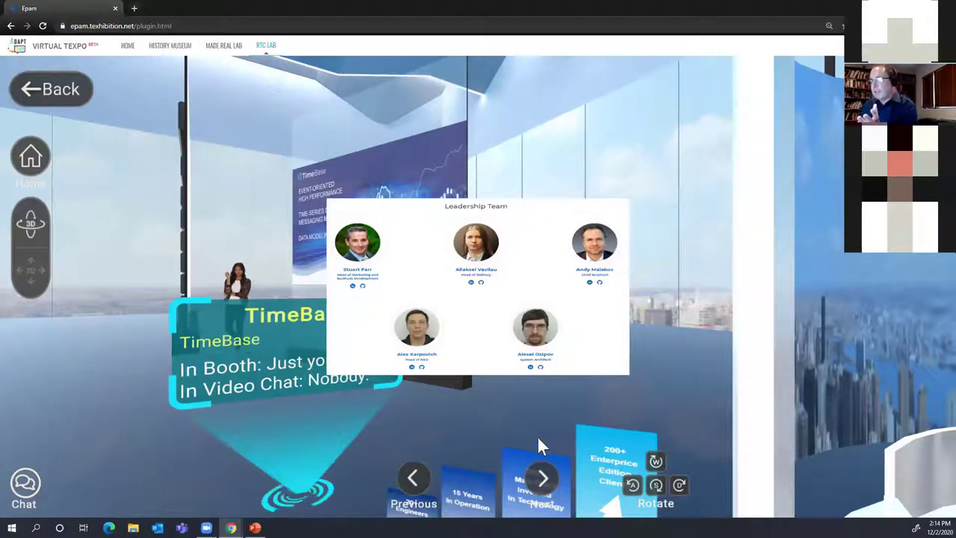
Step: View the Aggregate–Analyze–Act architecture diagram, then close it and return to the booth overview
left_click(541, 480)
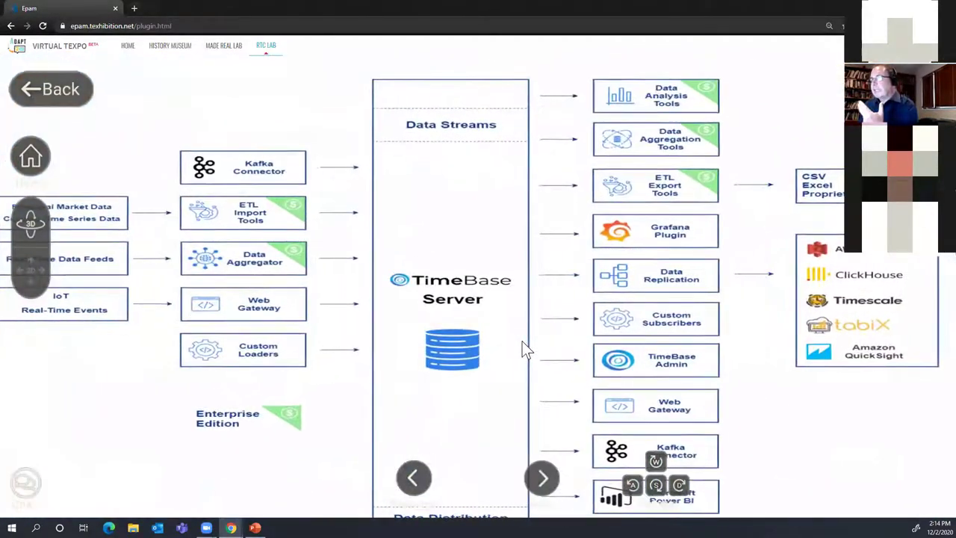
left_click(525, 349)
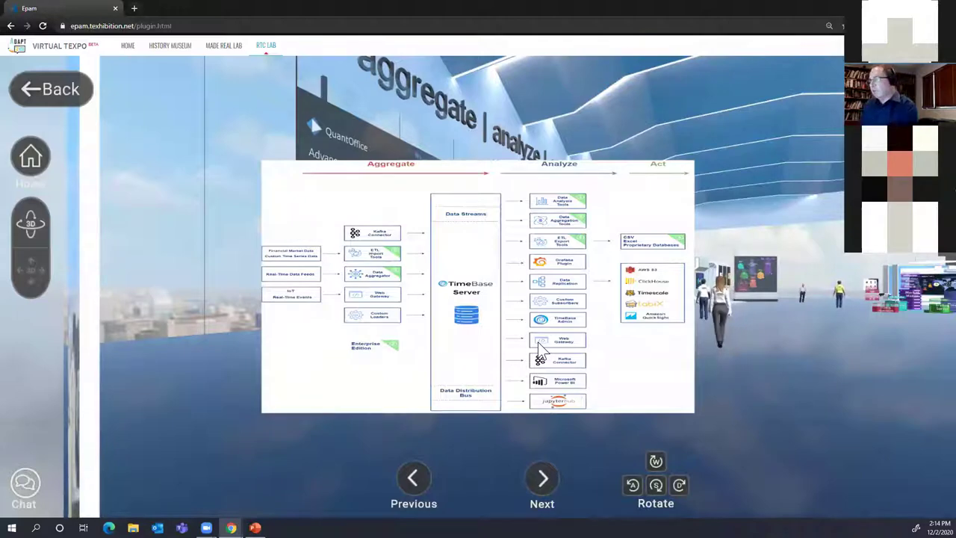
left_click(60, 104)
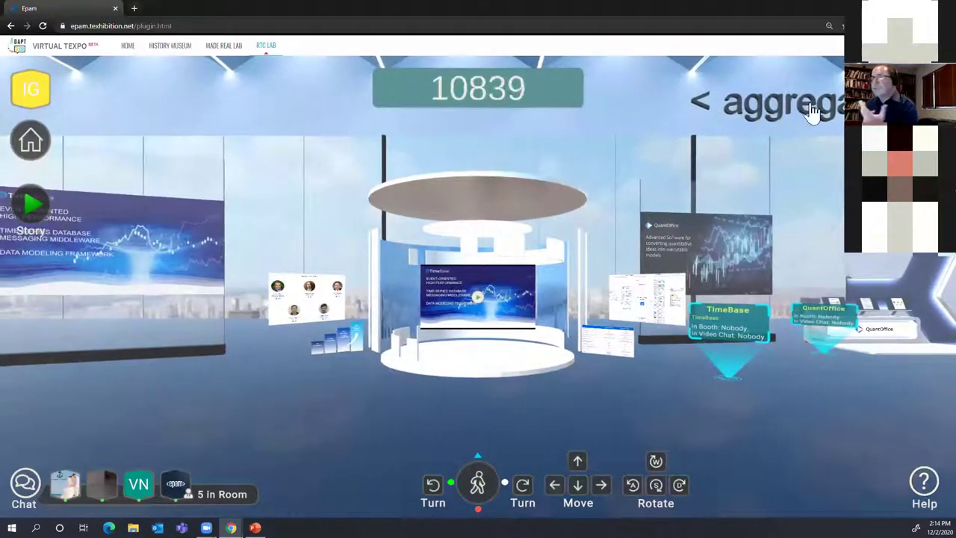
Step: Follow the booth's link to timebase.info and browse to the Use Cases > Instant Payments page
left_click(429, 139)
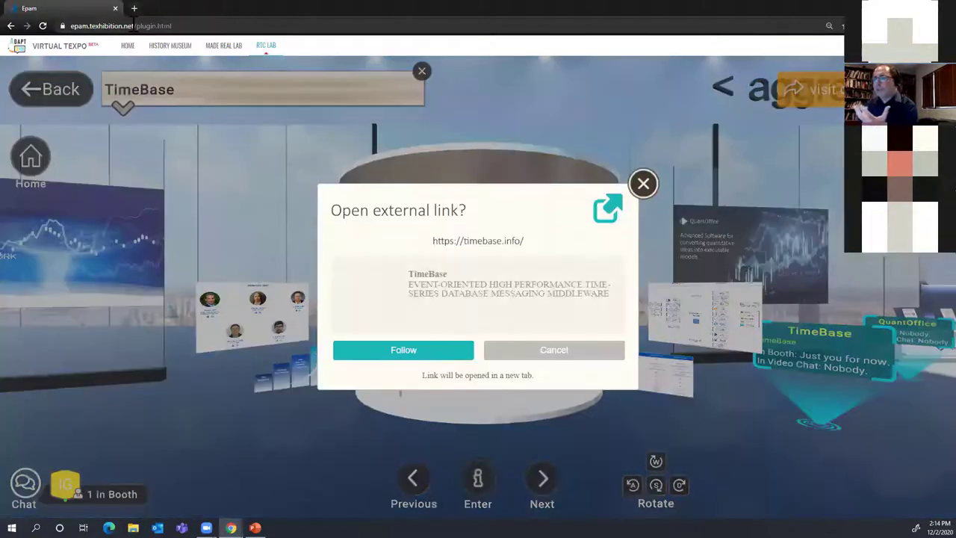
key("Return")
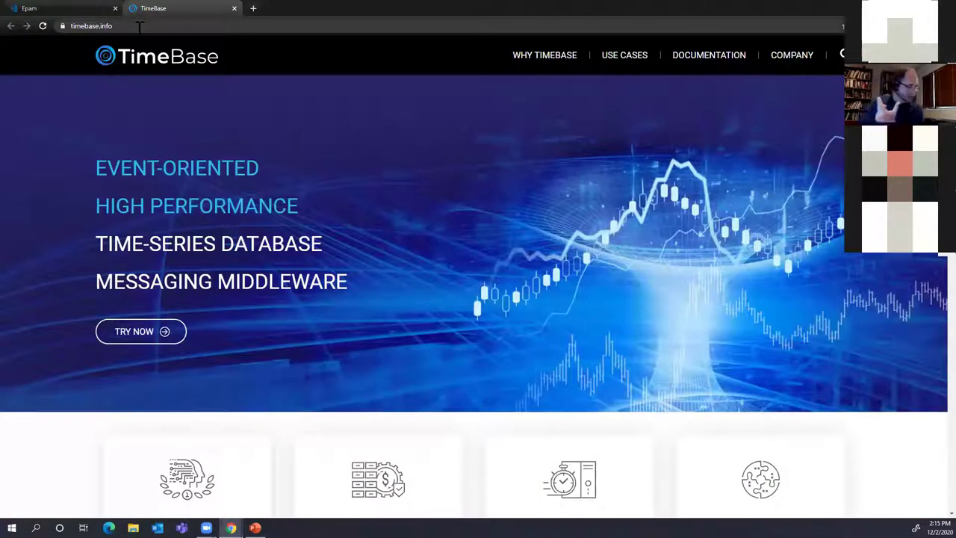
mouse_move(529, 49)
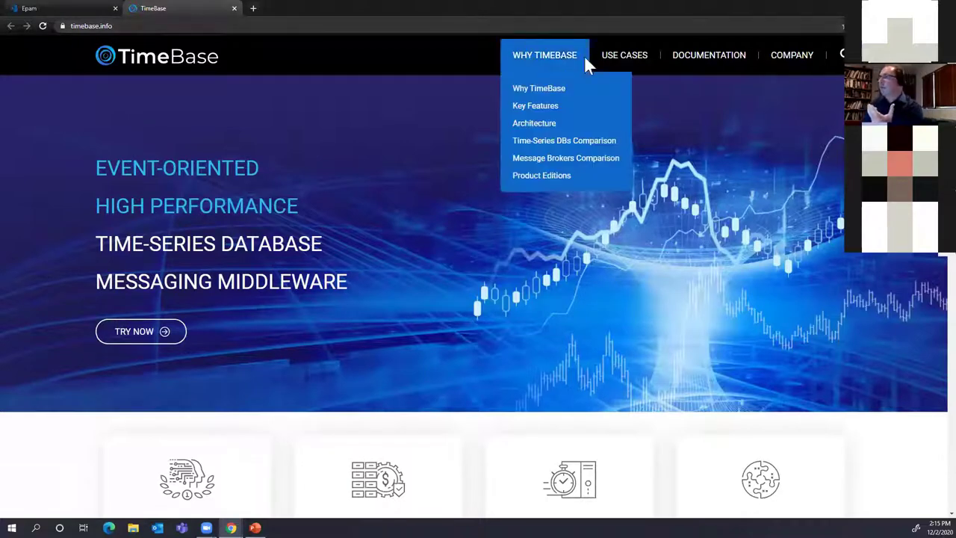
mouse_move(613, 65)
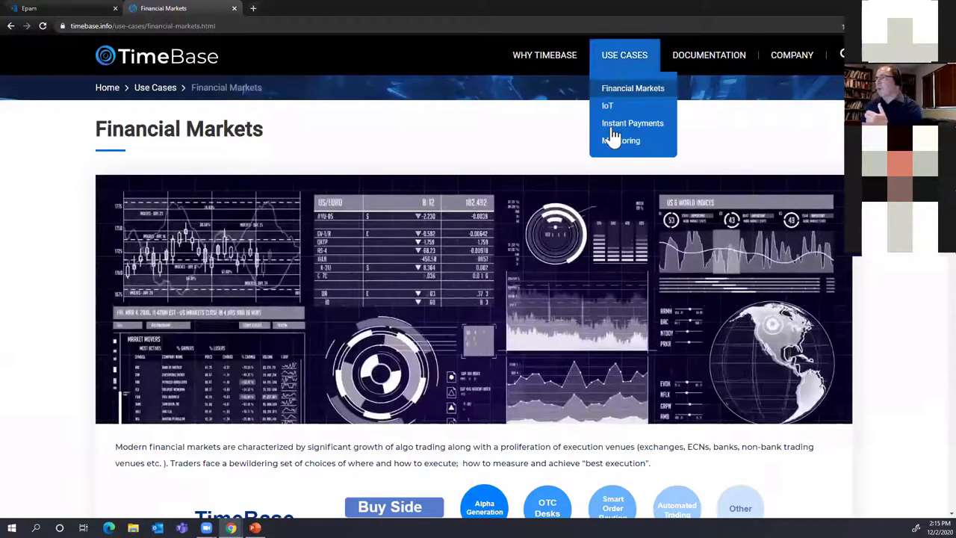
left_click(615, 125)
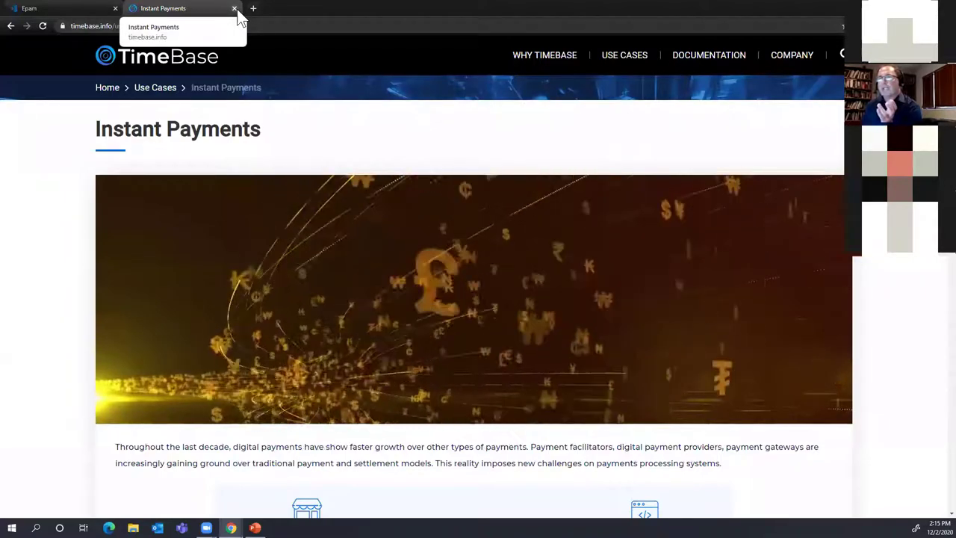
Step: Close the TimeBase site tab and zoom out of the booth toward the Presentation Board
key("ctrl+w")
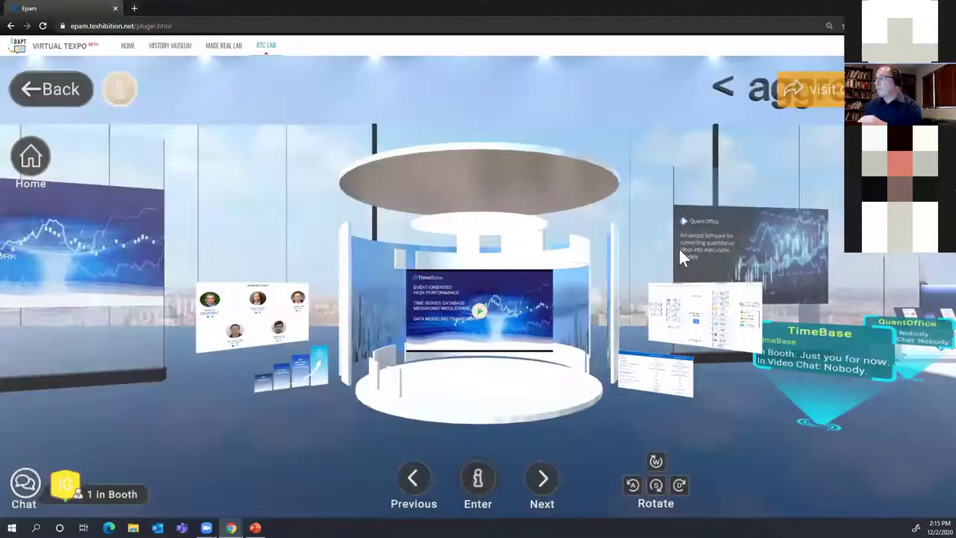
scroll(679, 247, "down", 3)
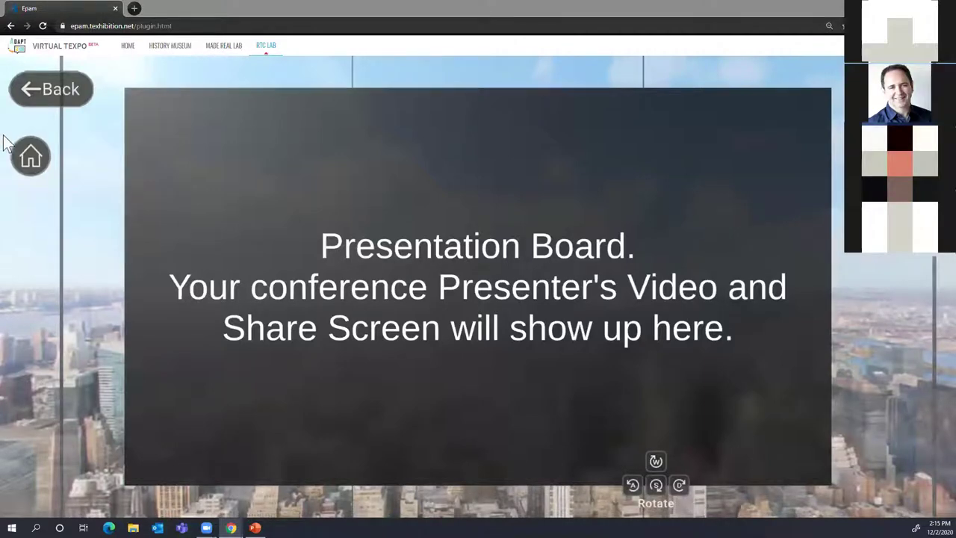
Step: Pull back to the whole room and start a video chat from the room chat
left_click(32, 88)
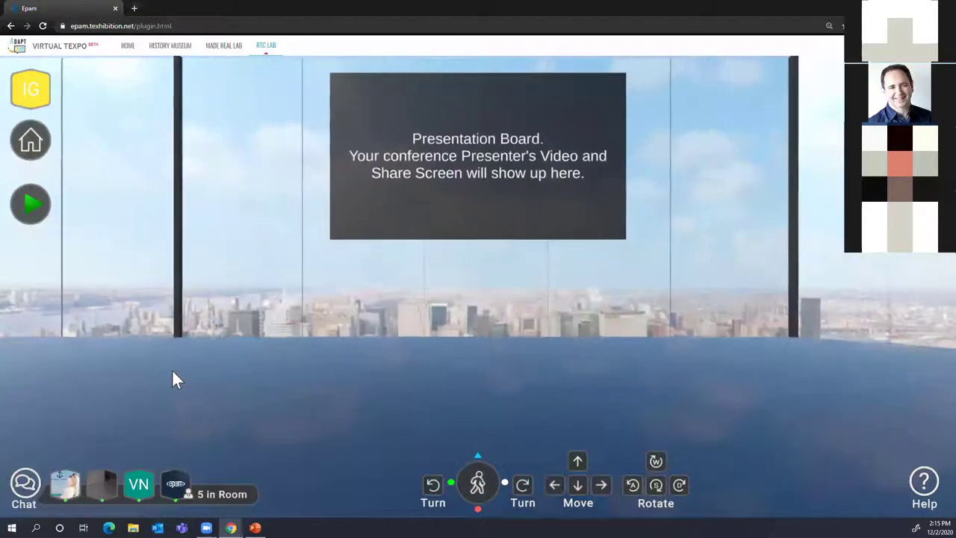
left_click(25, 487)
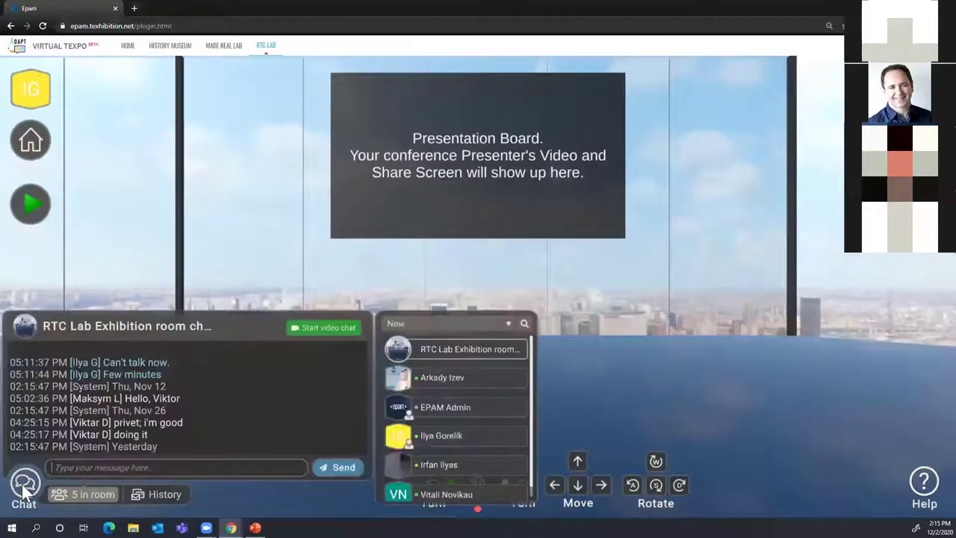
left_click(321, 329)
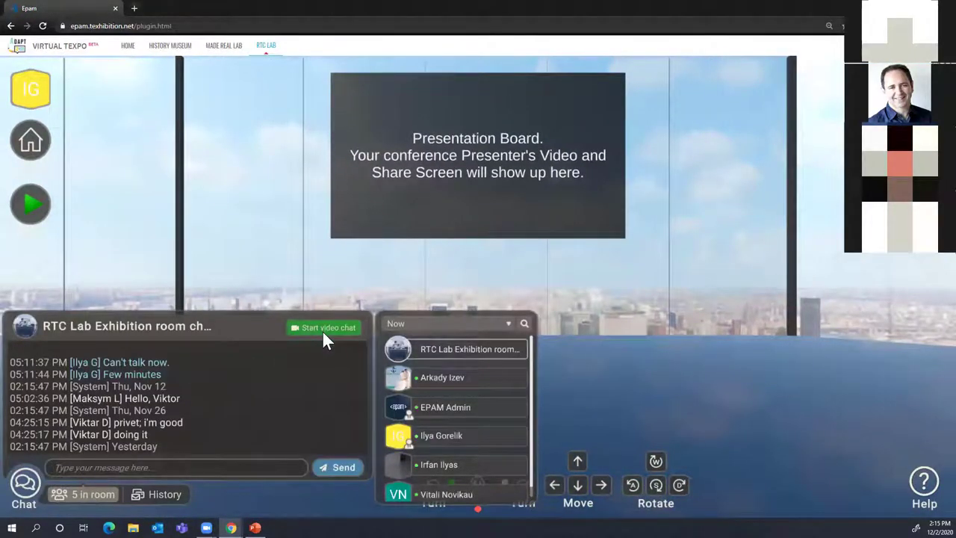
Step: Share the entire Screen 1 onto the Presentation Board
left_click(24, 487)
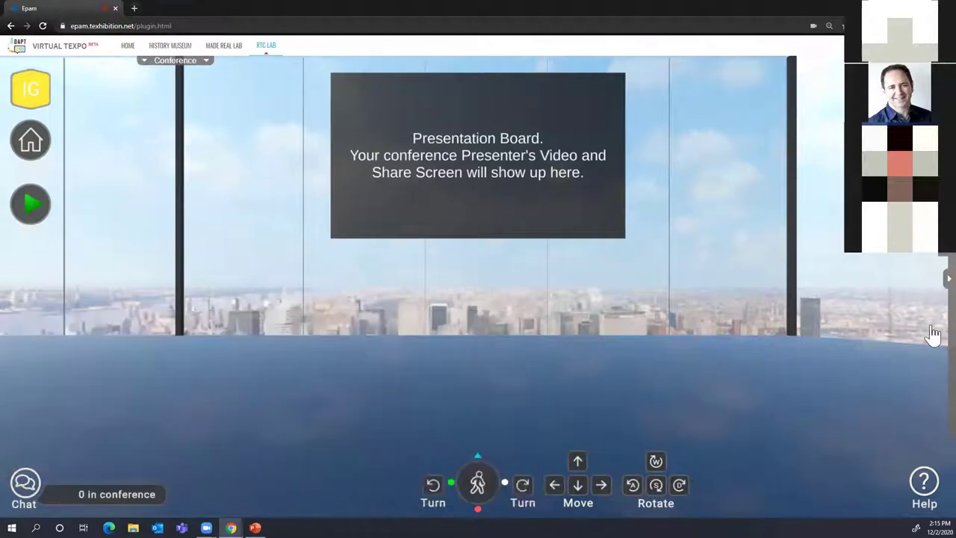
left_click(944, 276)
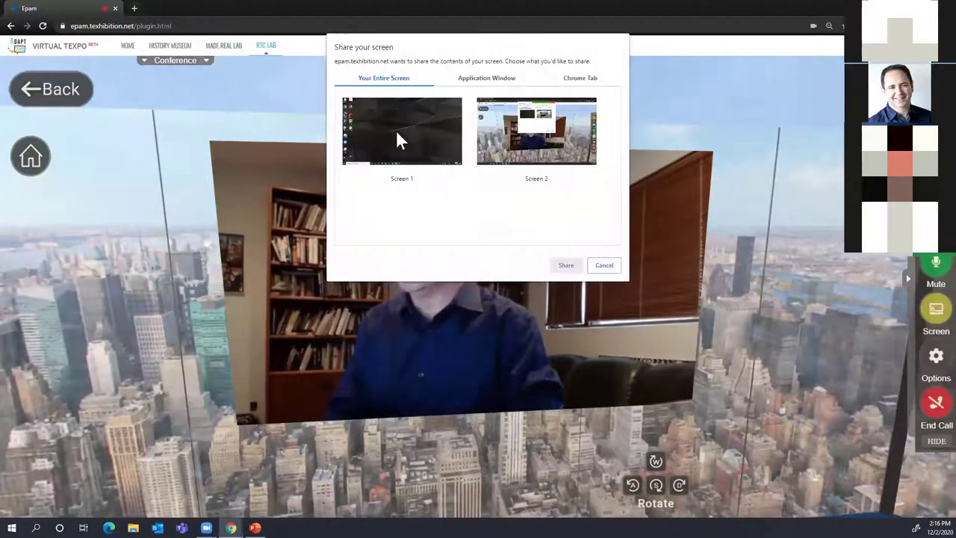
left_click(398, 140)
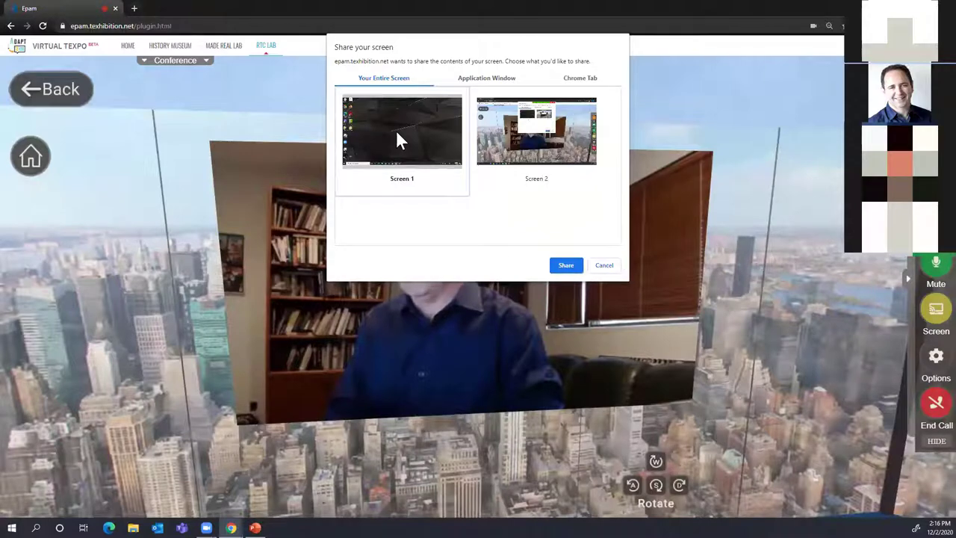
left_click(566, 266)
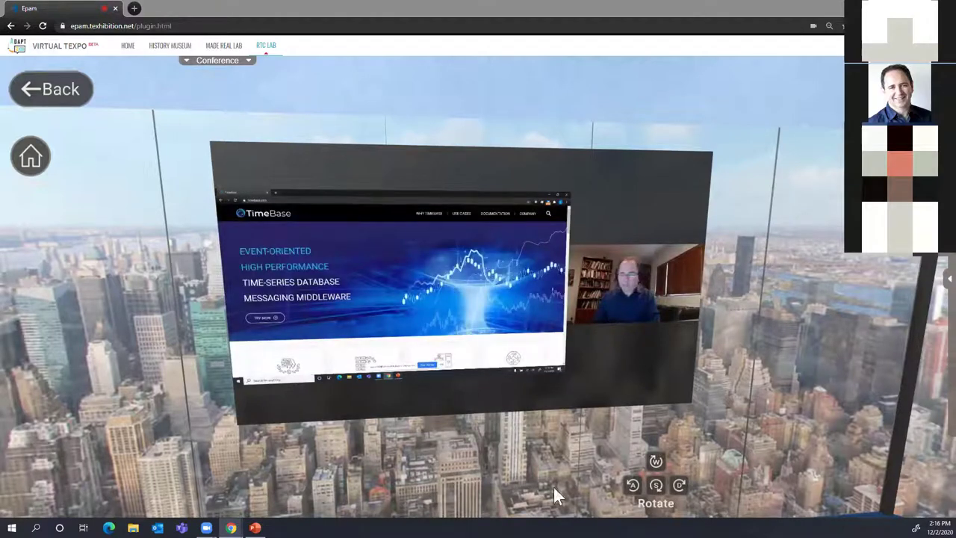
mouse_move(934, 265)
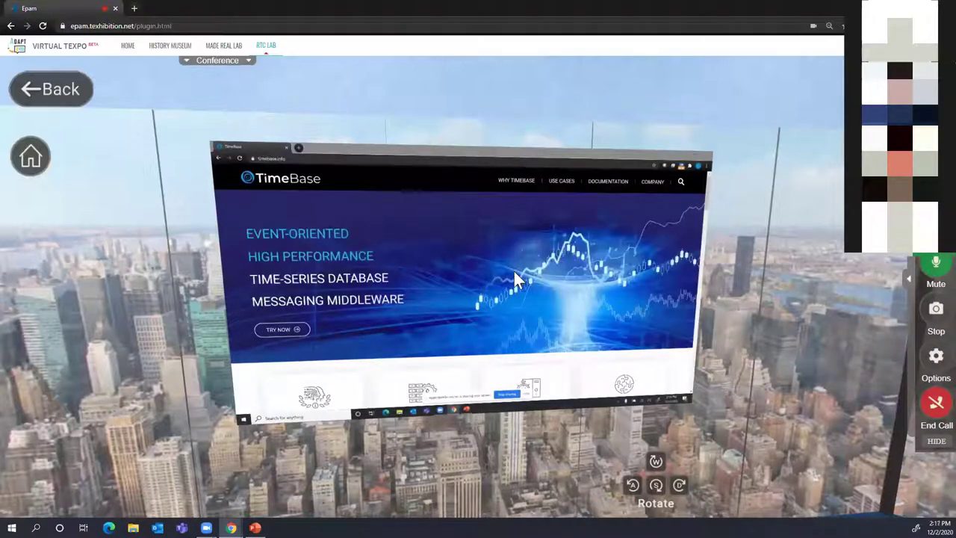
Step: Zoom in on the Presentation Board so the shared desktop's new Chrome tab fills the view
left_click(481, 314)
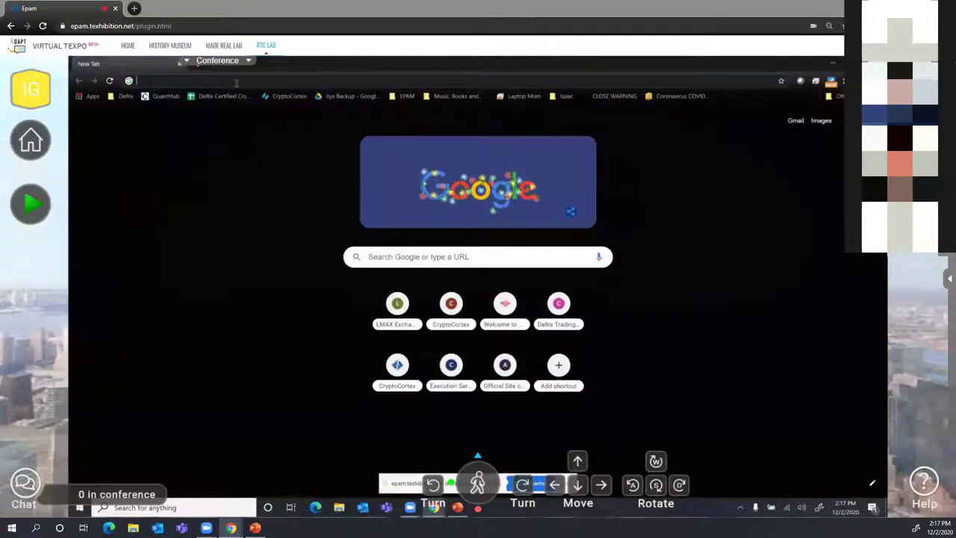
Step: In the shared Chrome, go to cryptocortex.io, open ARCHITECTURE, then follow the WebAdmin label into TimeBase WebAdmin
left_click(237, 80)
type("cryptocortex.io")
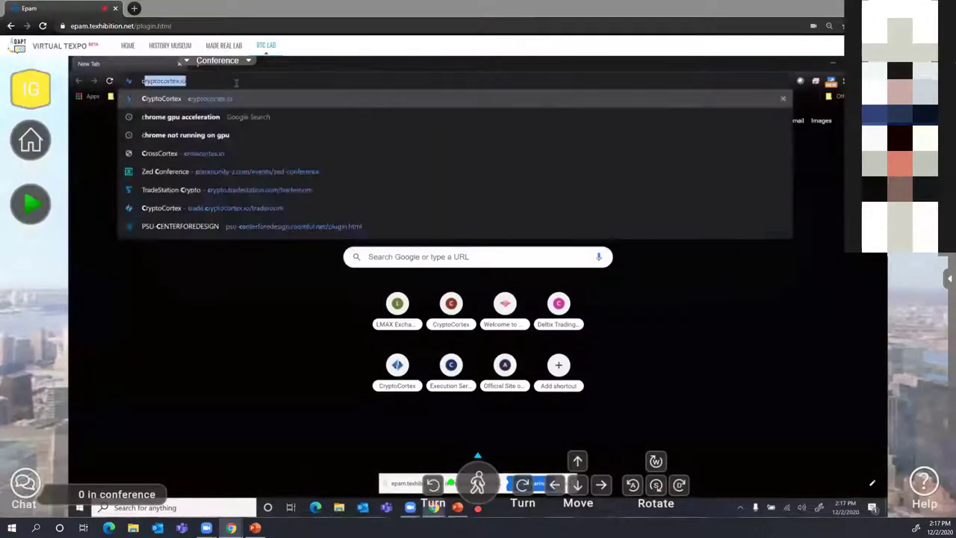
key("Return")
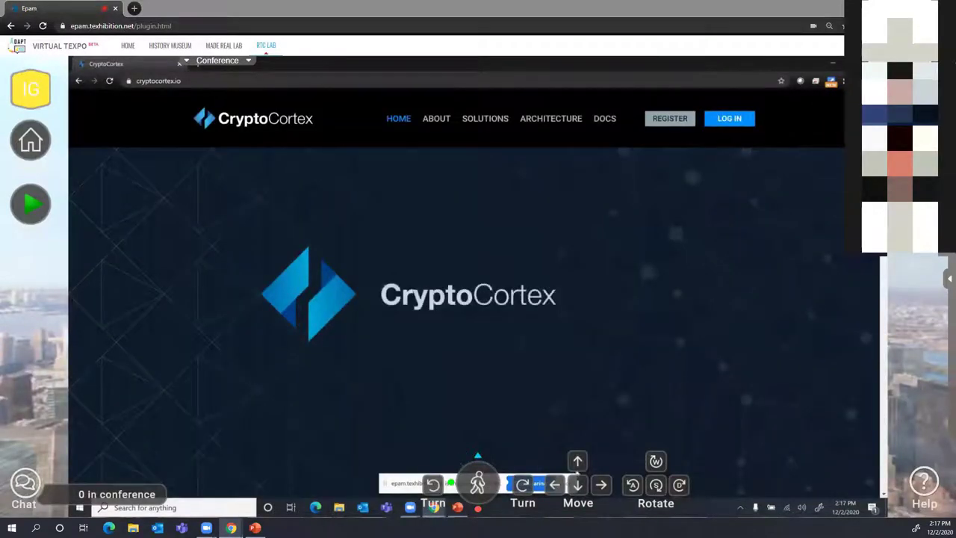
left_click(527, 121)
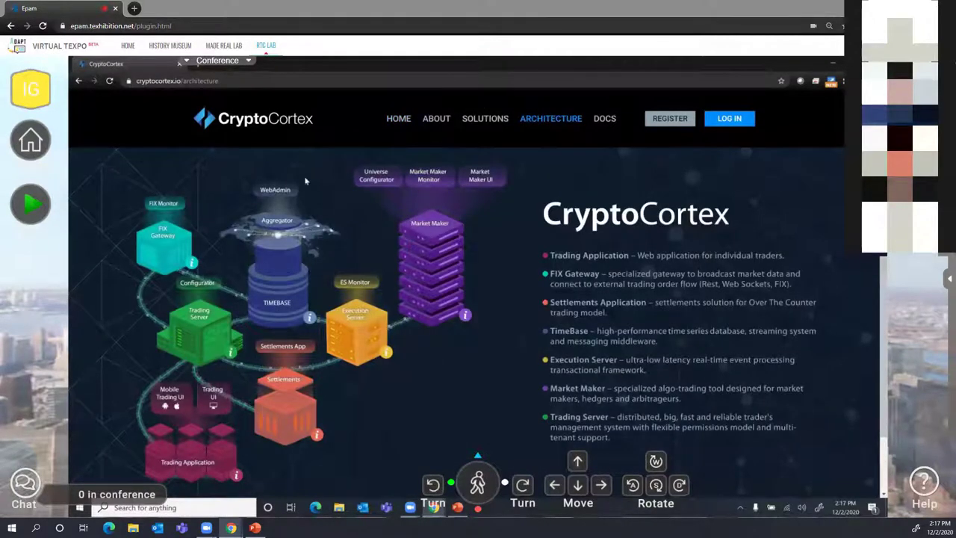
left_click(283, 190)
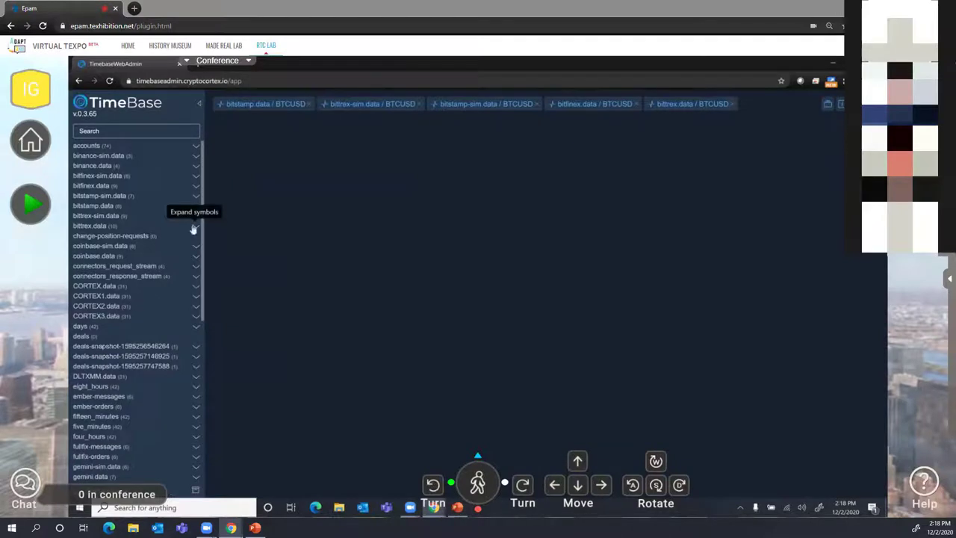
Step: Expand bittrex.data and open a message view of its BTCUSD symbol
left_click(194, 226)
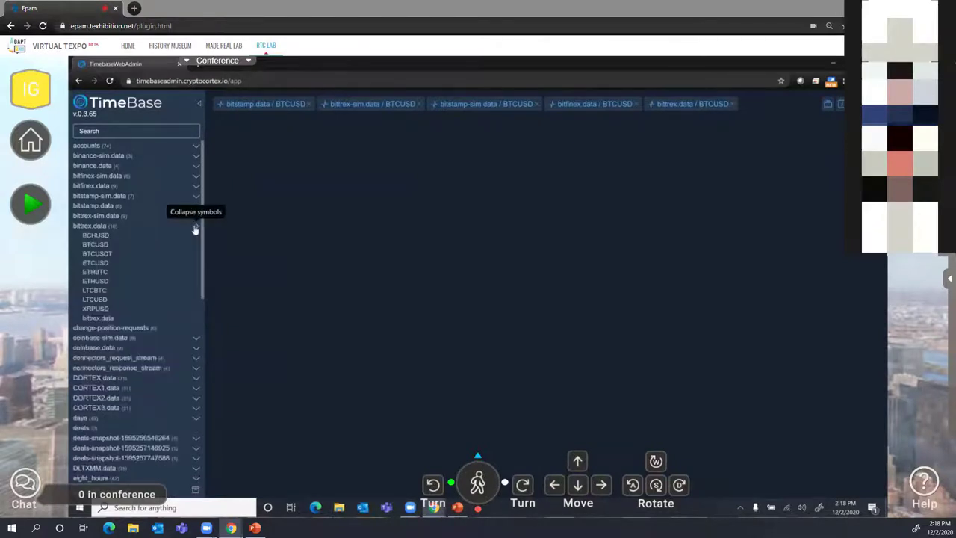
right_click(97, 249)
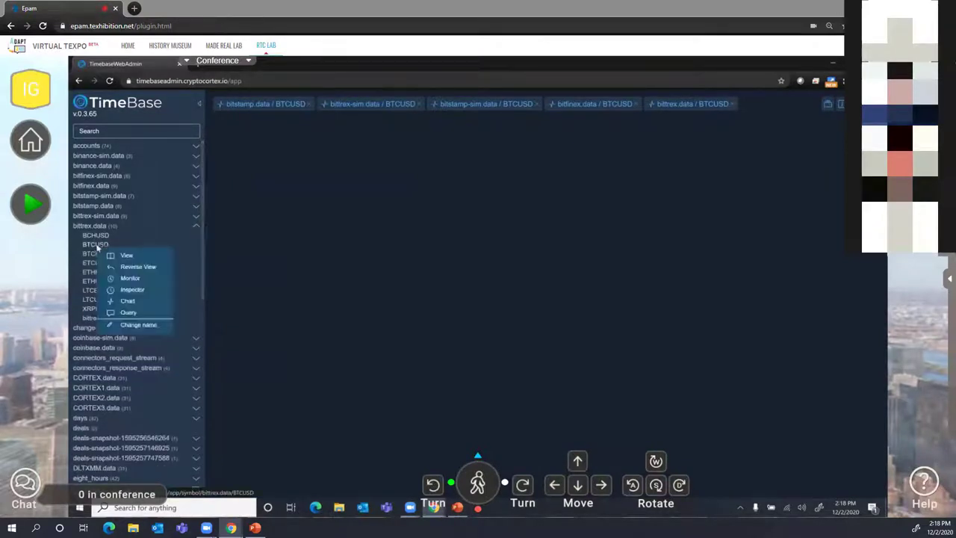
left_click(132, 291)
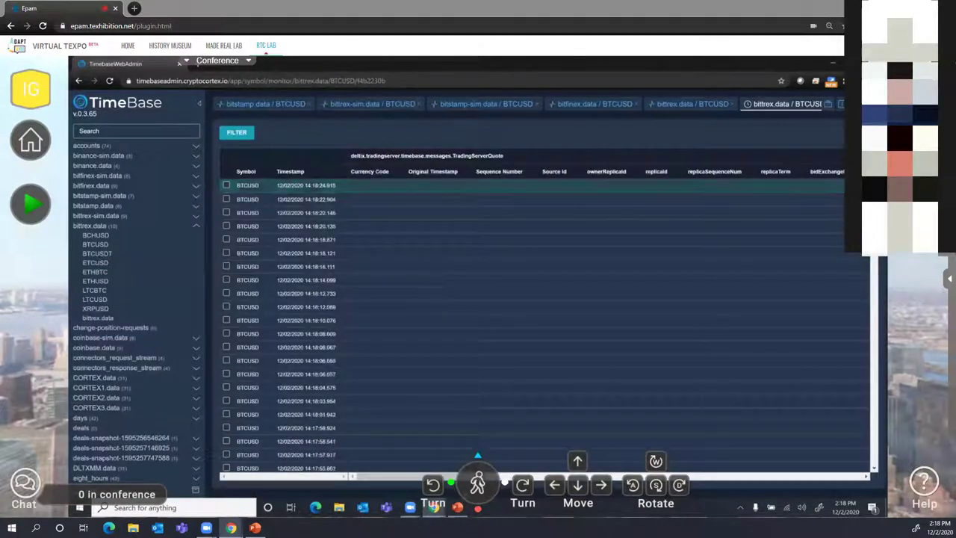
scroll(434, 284, "right", 1)
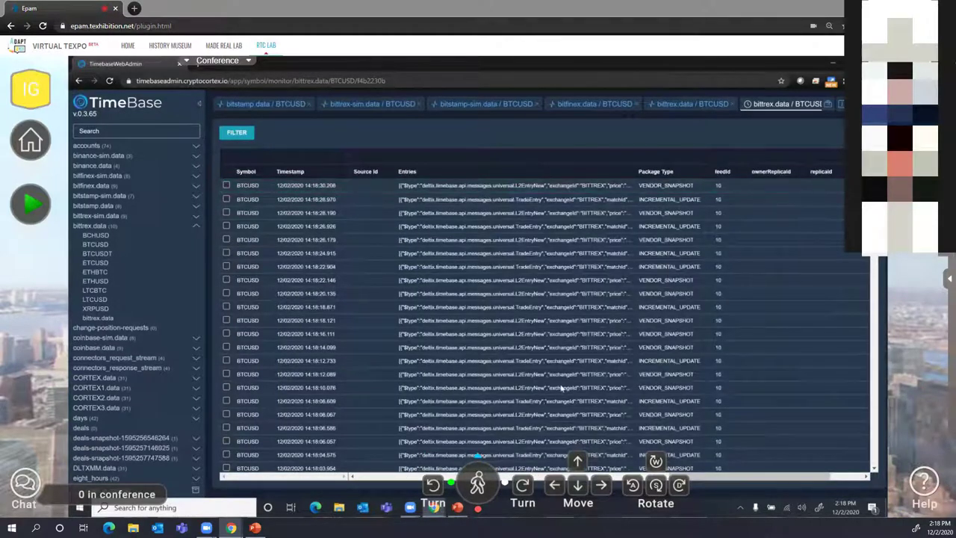
Step: Show the newest live BTCUSD message as JSON, then open a bittrex.data BTCUSD price chart
left_click(470, 267)
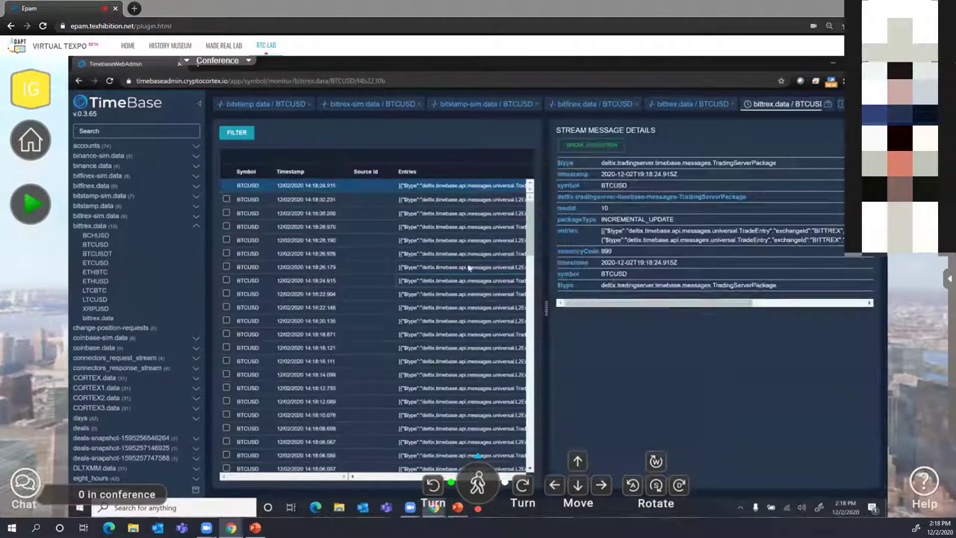
left_click(595, 146)
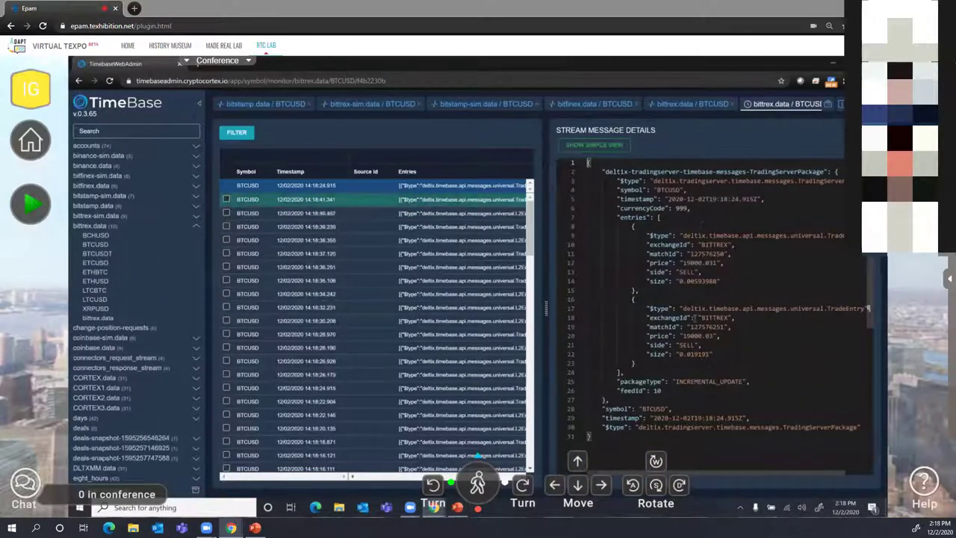
left_click(437, 312)
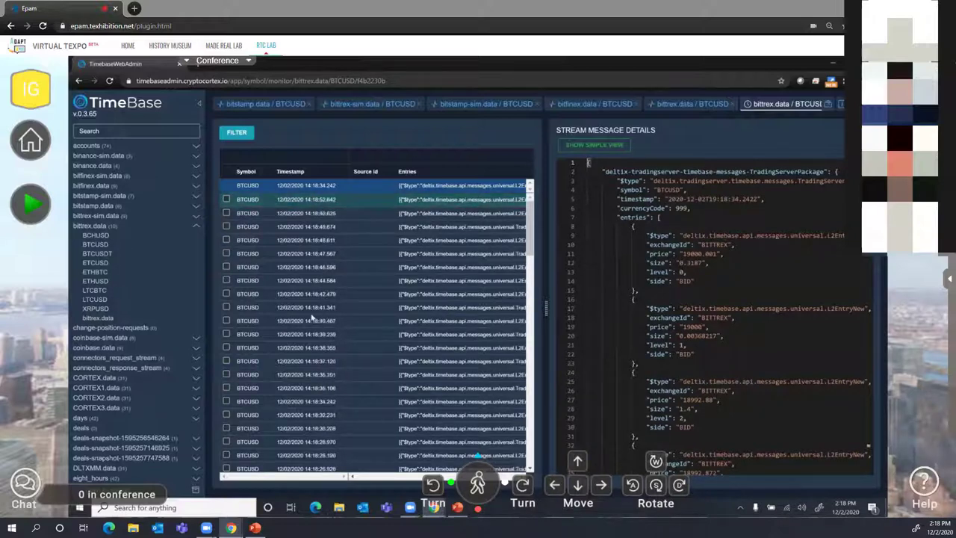
right_click(109, 253)
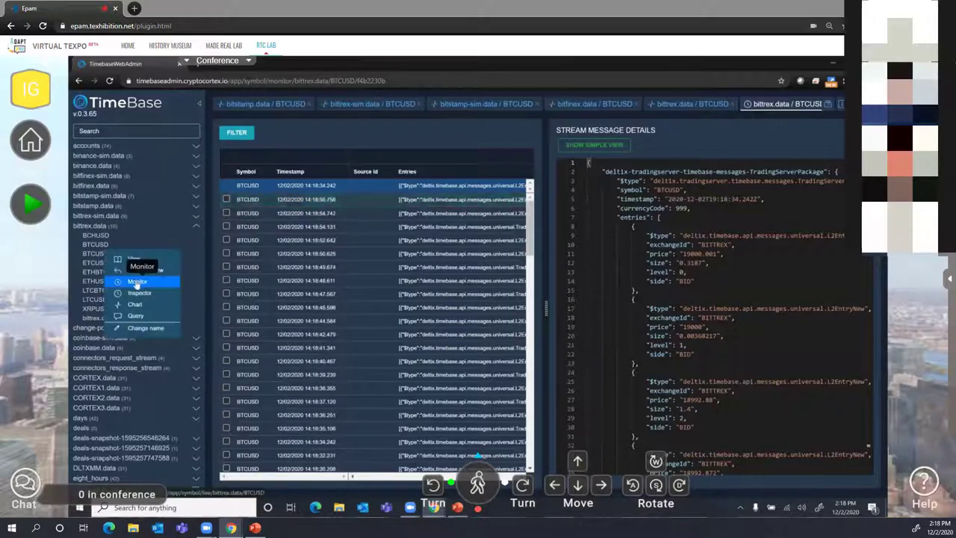
left_click(134, 305)
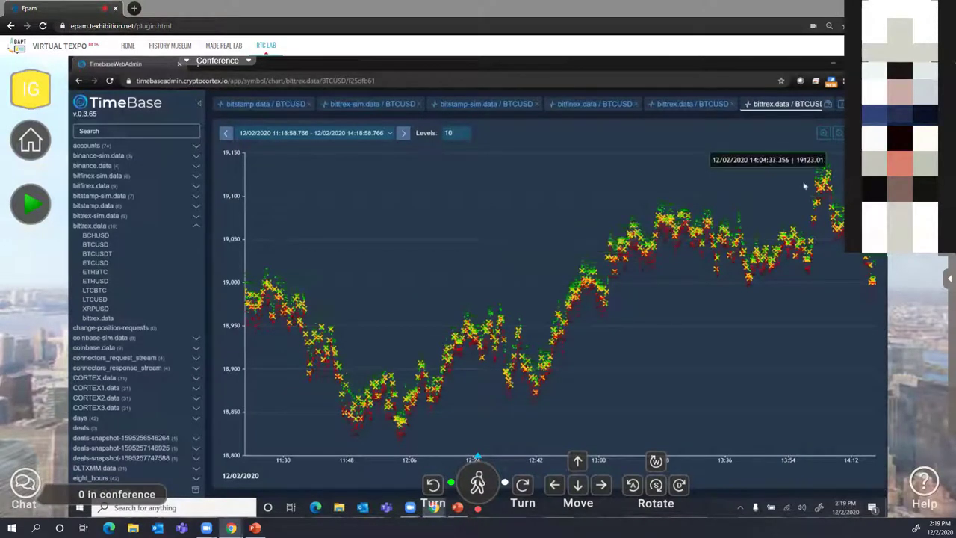
Step: Zoom the BTCUSD chart to roughly 12:55–13:04 with 50 order book levels, then refocus the expo window
left_click_drag(575, 196, 649, 194)
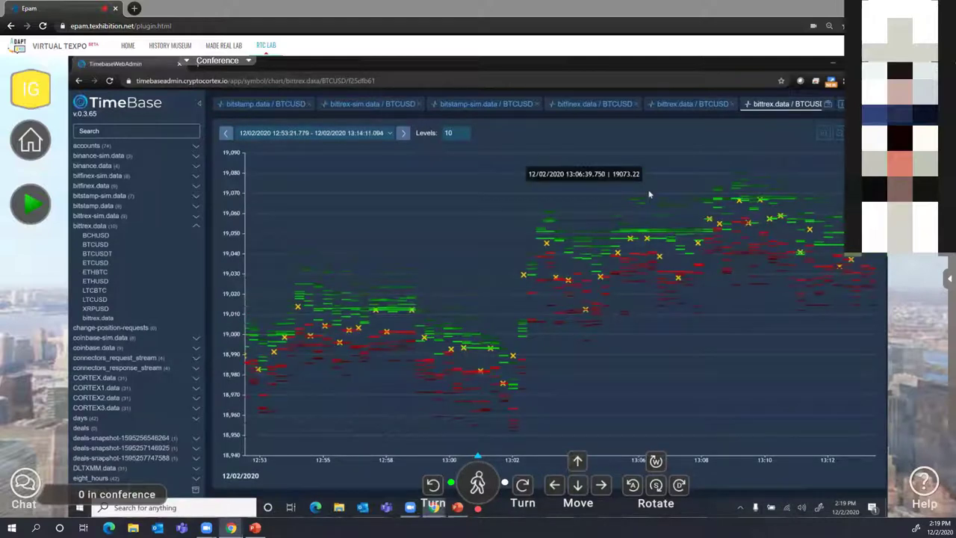
left_click(456, 132)
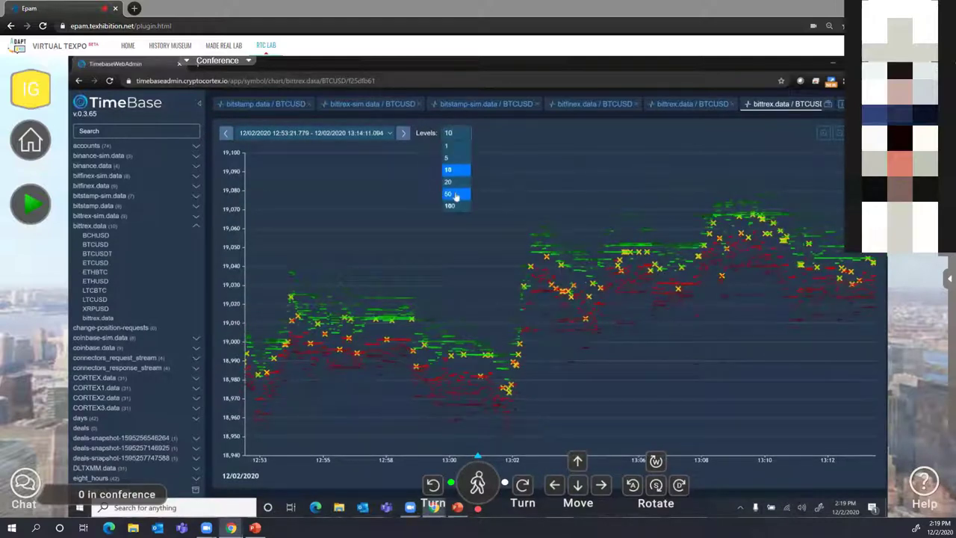
left_click(455, 195)
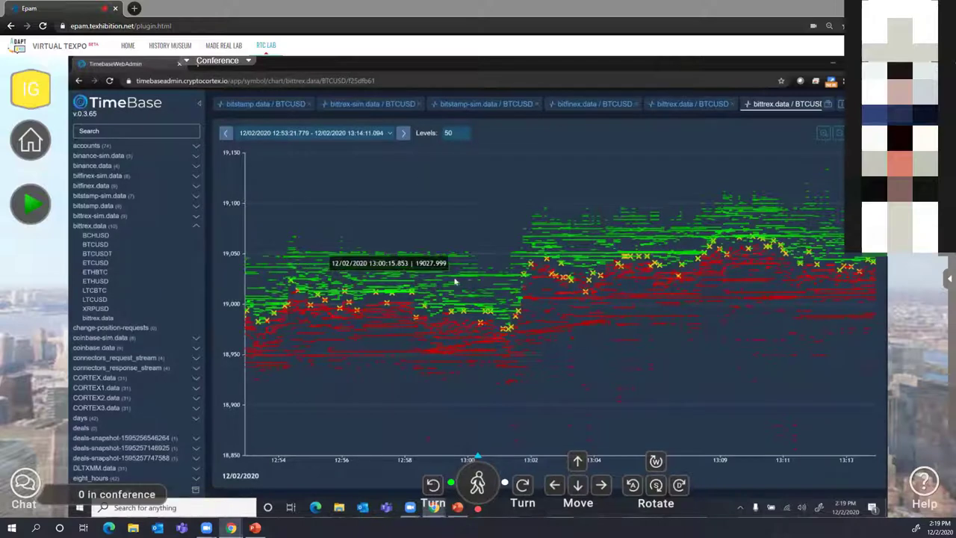
left_click_drag(590, 298, 324, 321)
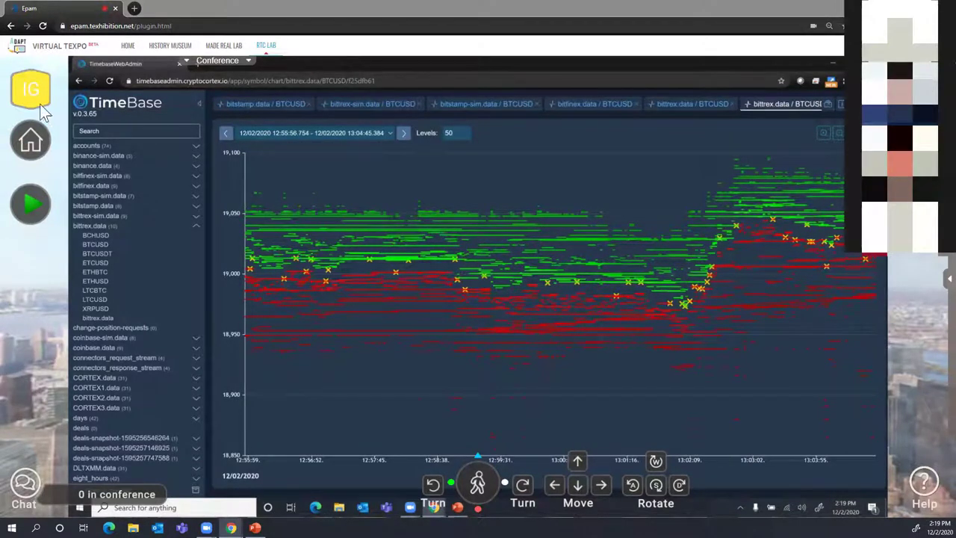
left_click(34, 132)
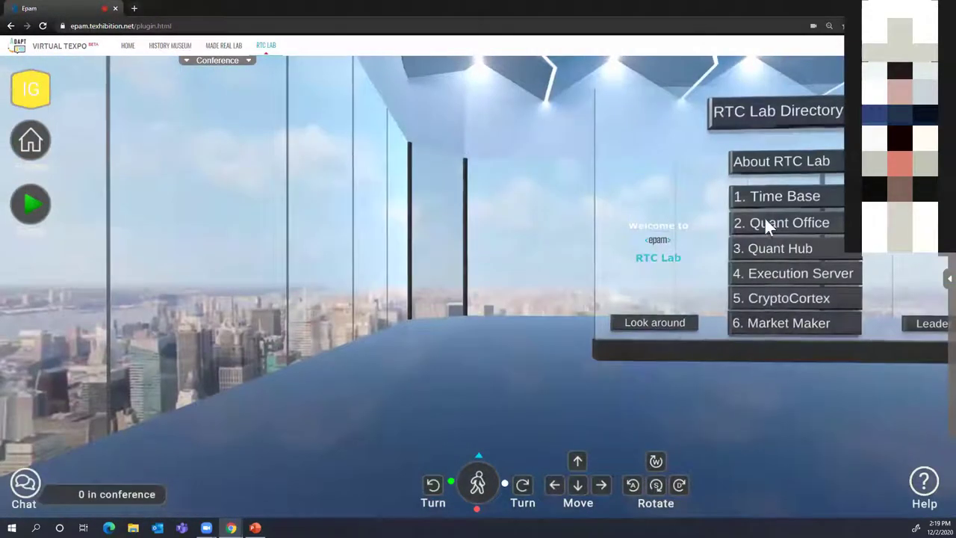
Step: Fly to the About RTC Lab booth, view its chart screen, and look around the lounge and hall
left_click(786, 162)
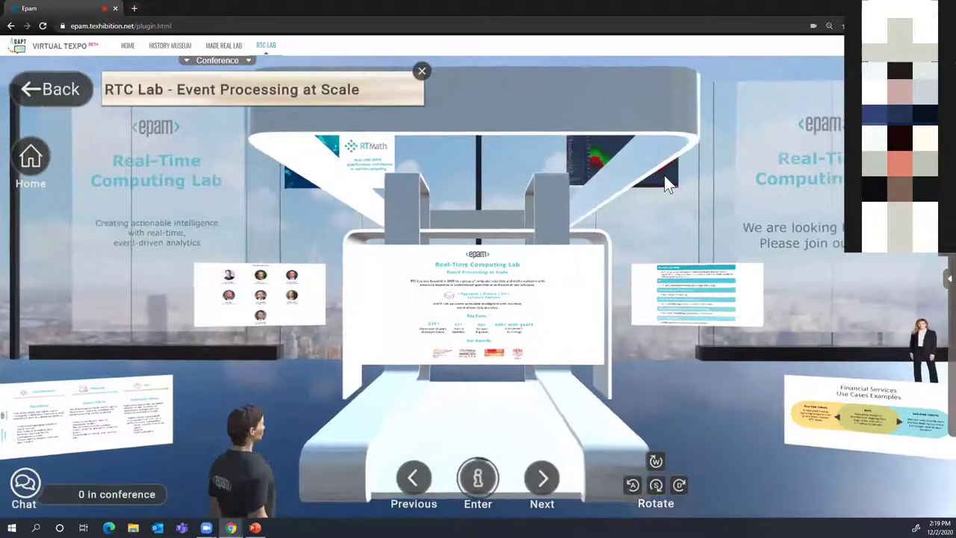
left_click(664, 177)
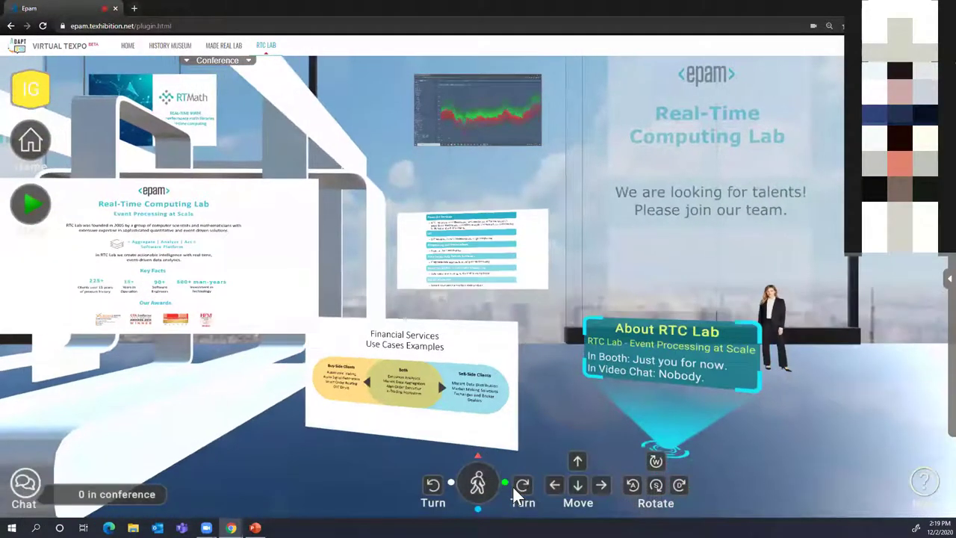
left_click(521, 486)
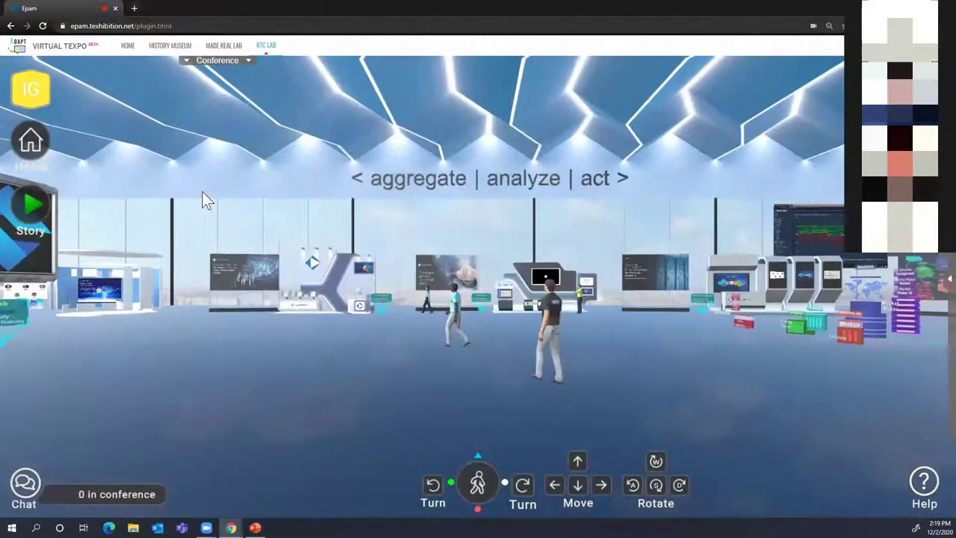
left_click(408, 303)
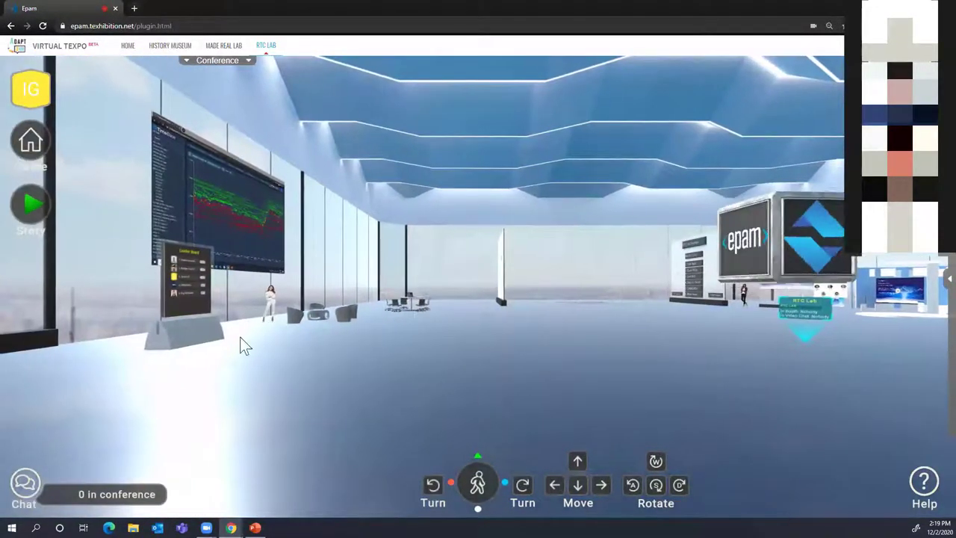
Step: Sit at the round meeting table, then leave it and zoom onto the RTC Lab wall screen
left_click(306, 335)
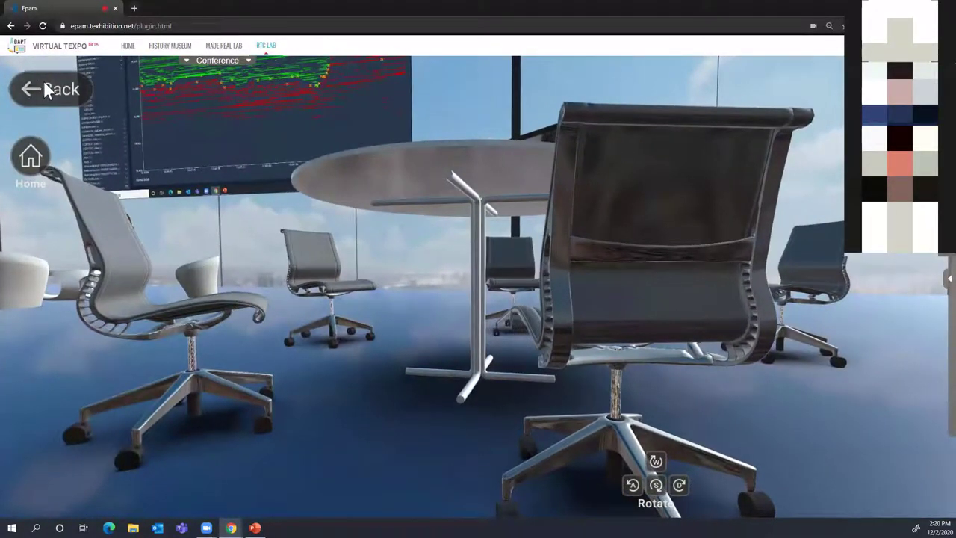
left_click(48, 89)
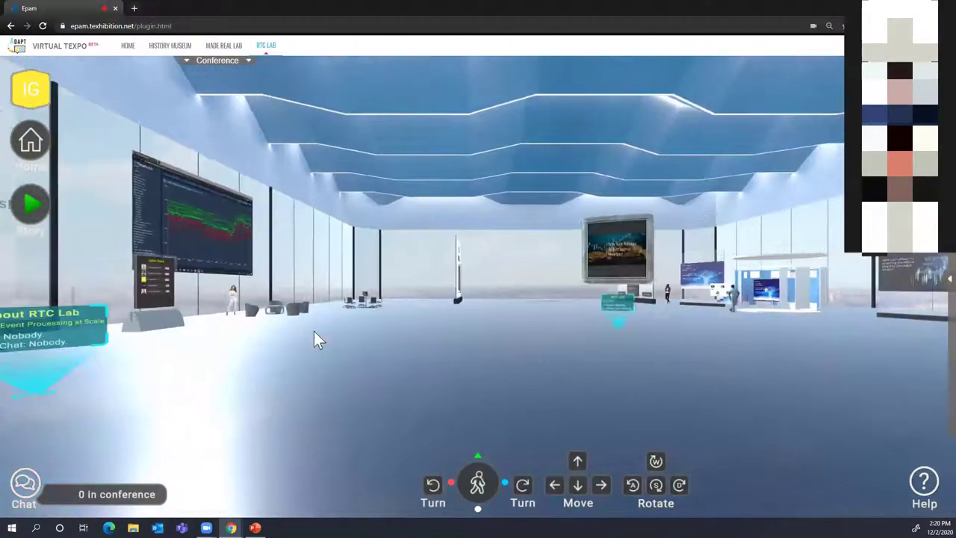
left_click(224, 251)
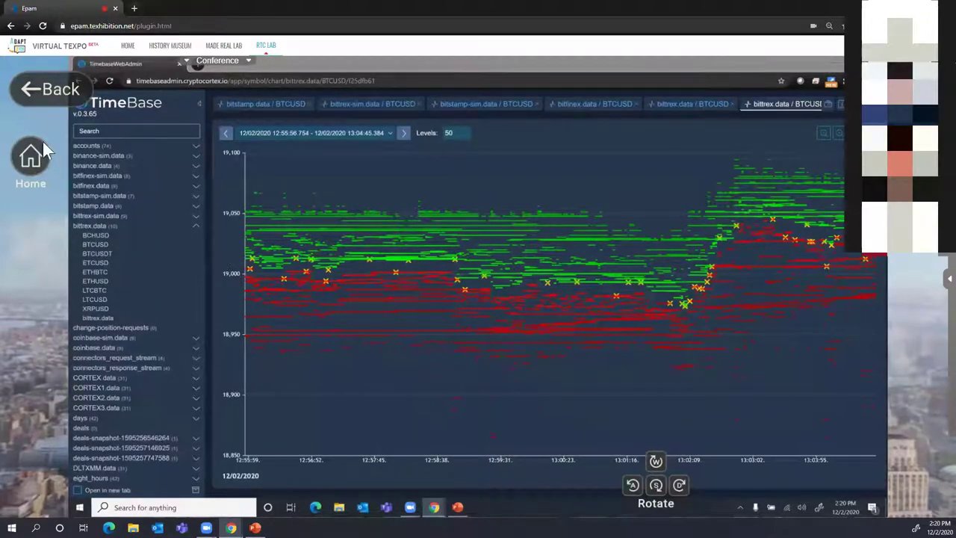
Step: Minimize the shared TimeBase window, leave the screen close-up, and return Home to the RTC Lab Directory
left_click(836, 66)
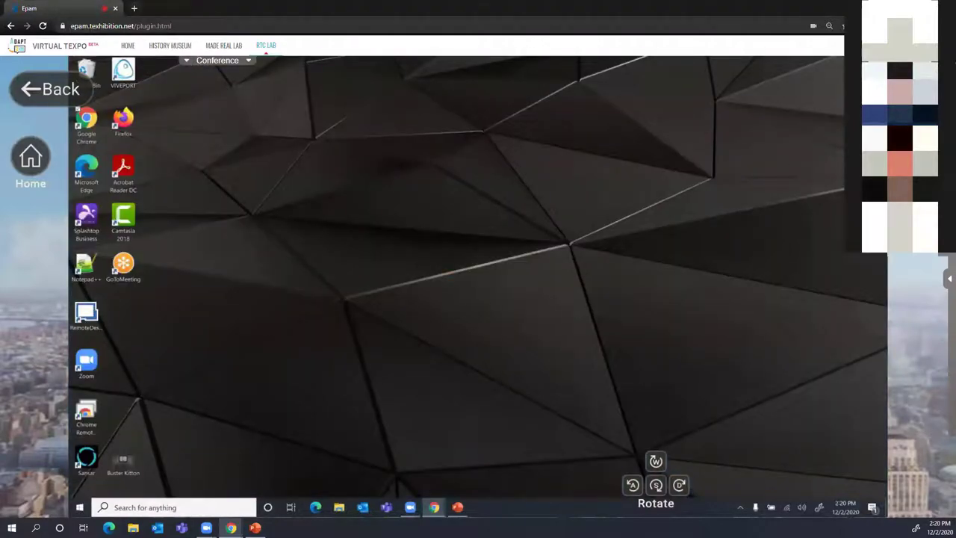
left_click(48, 85)
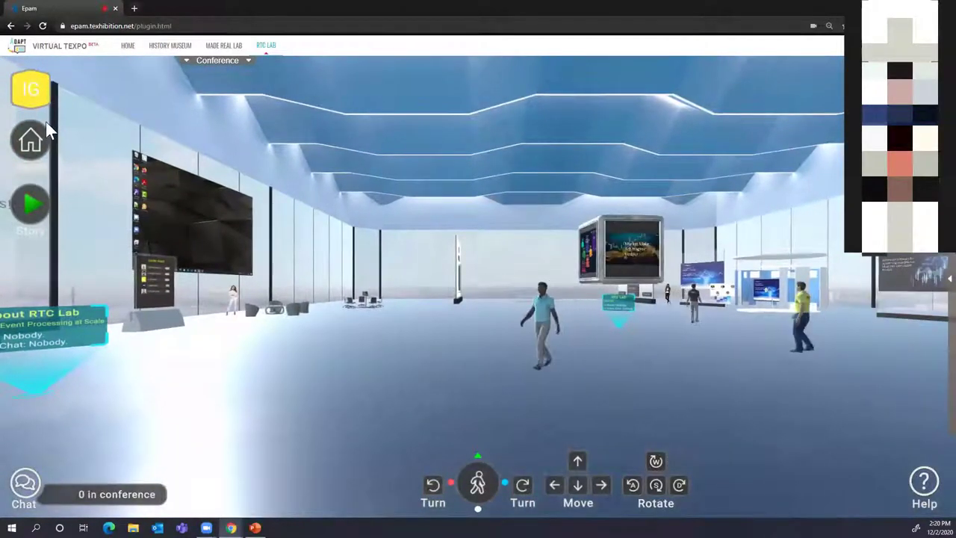
left_click(28, 144)
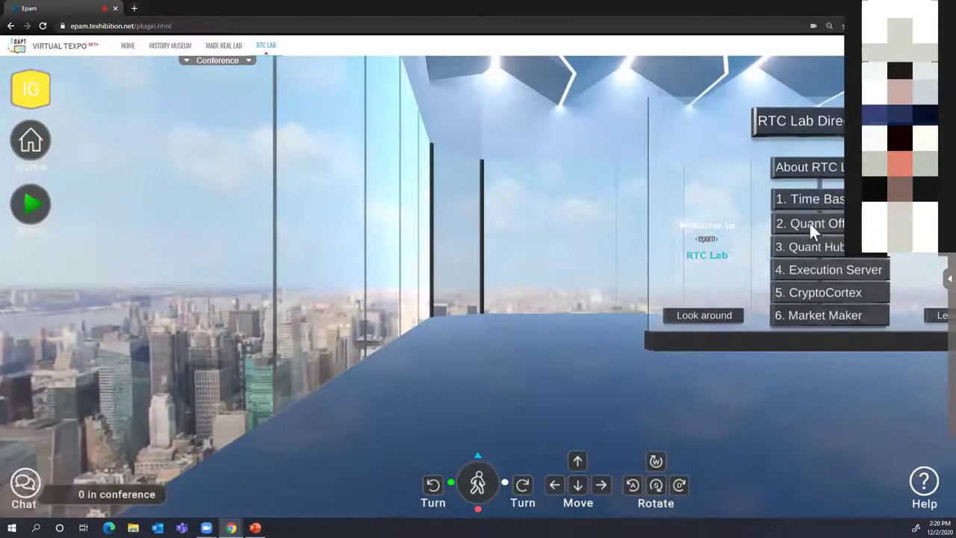
Step: Fly into the CryptoCortex booth, play and pause its video, and view the Leadership Team board
left_click(813, 290)
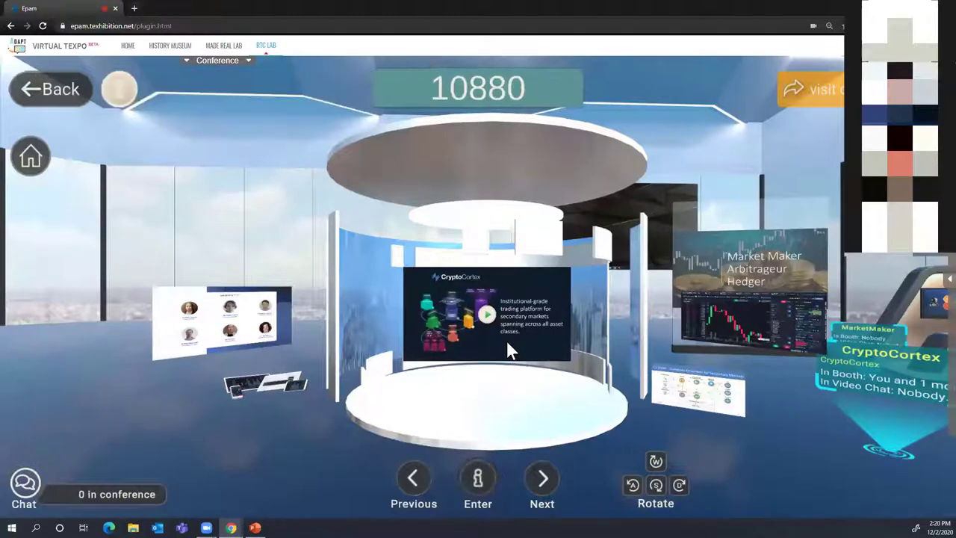
left_click(476, 483)
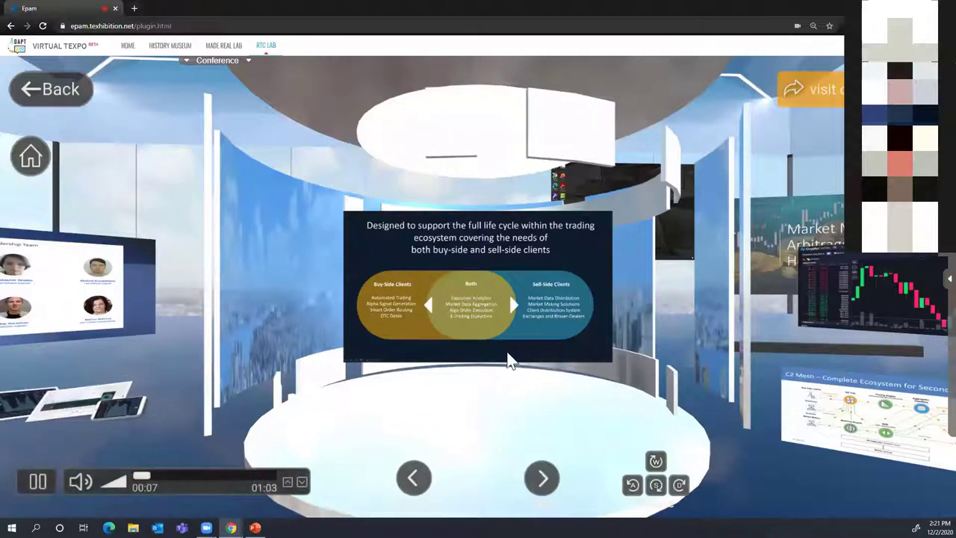
left_click(37, 481)
left_click(546, 481)
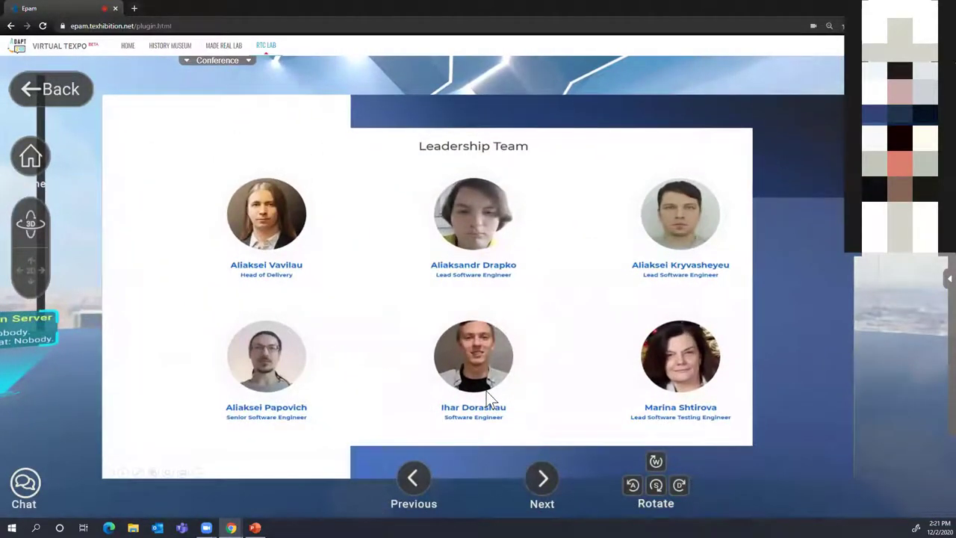
left_click(487, 396)
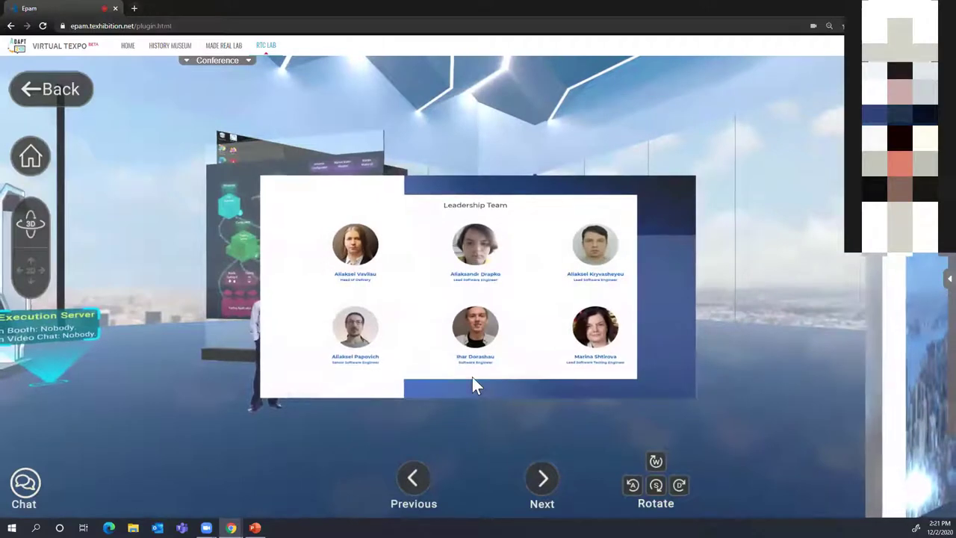
Step: Browse the trading screen and C2 Mesh slide, then go Back to the 3-D booth
left_click(536, 484)
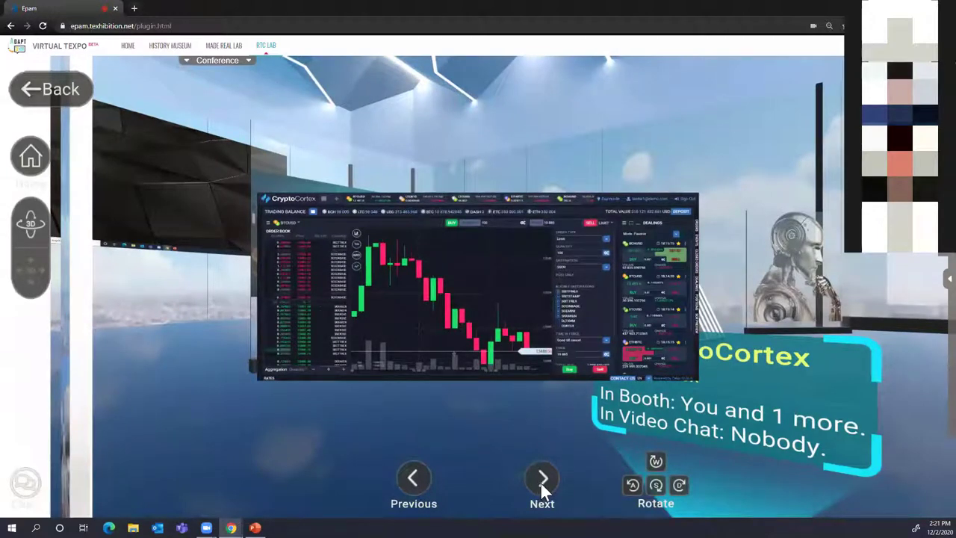
left_click(542, 480)
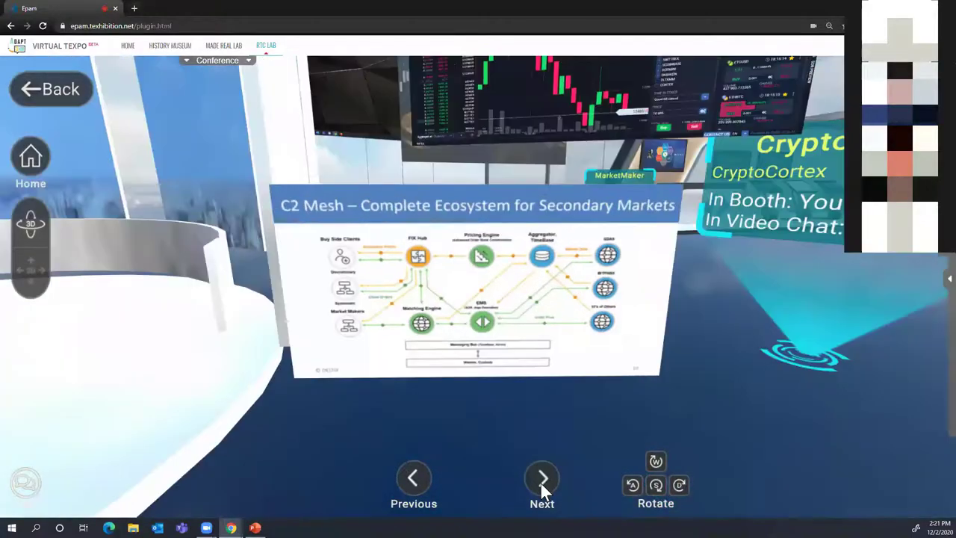
left_click(515, 337)
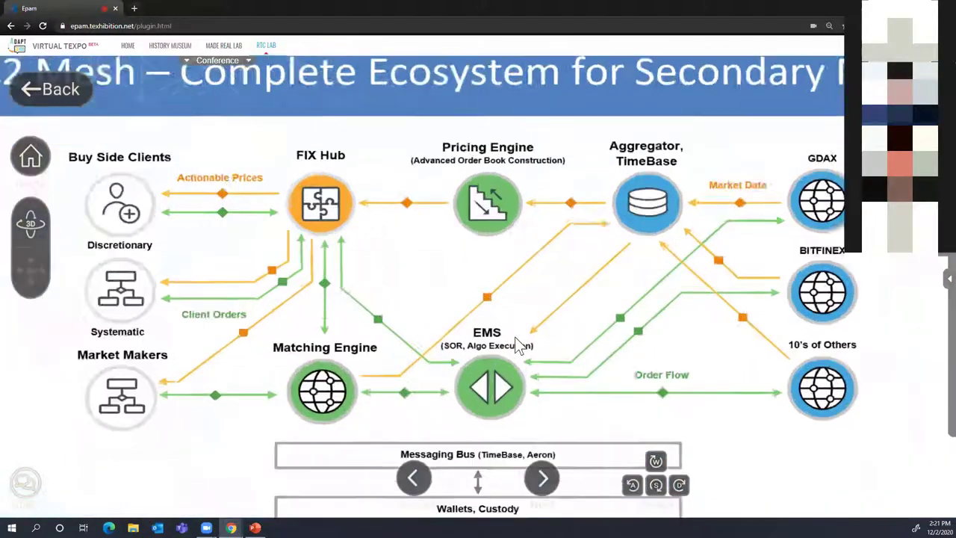
left_click(514, 337)
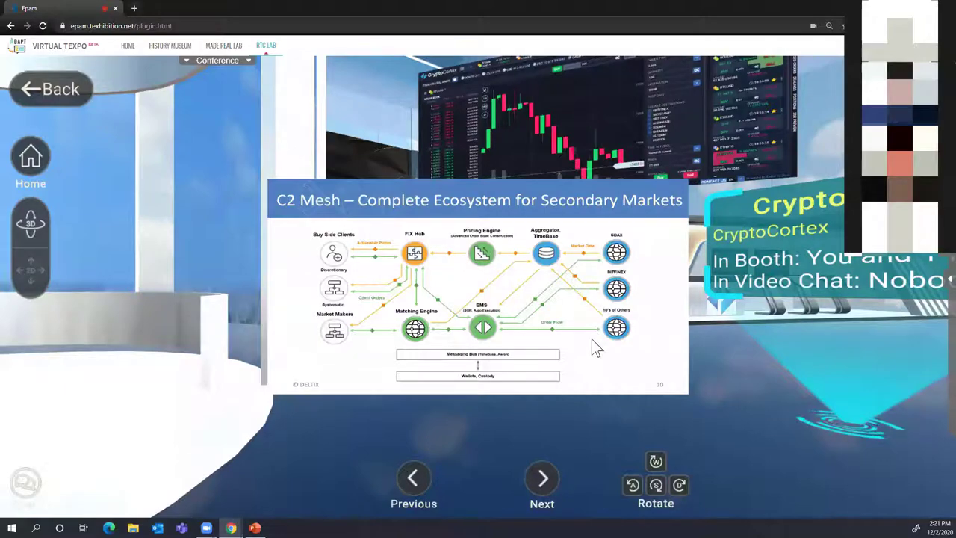
scroll(591, 339, "up", 3)
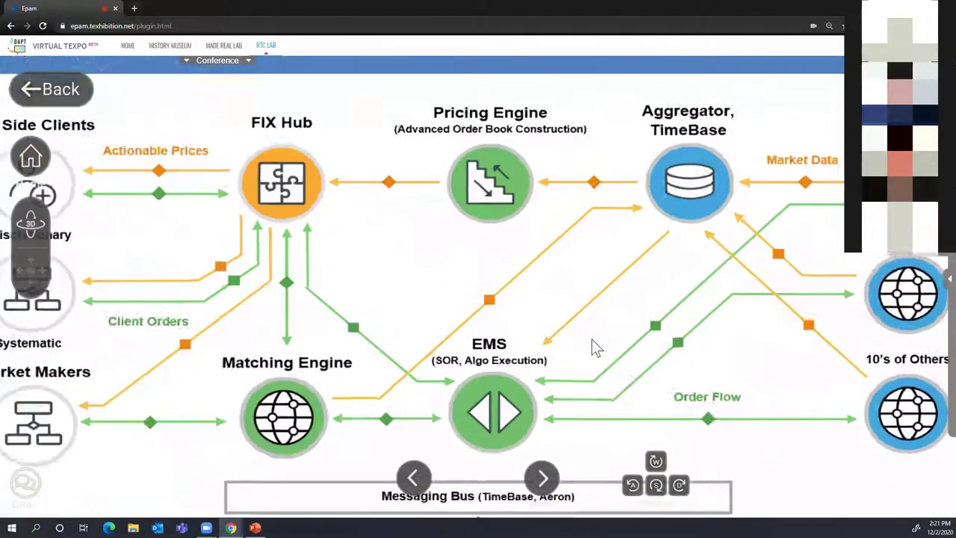
scroll(592, 339, "down", 2)
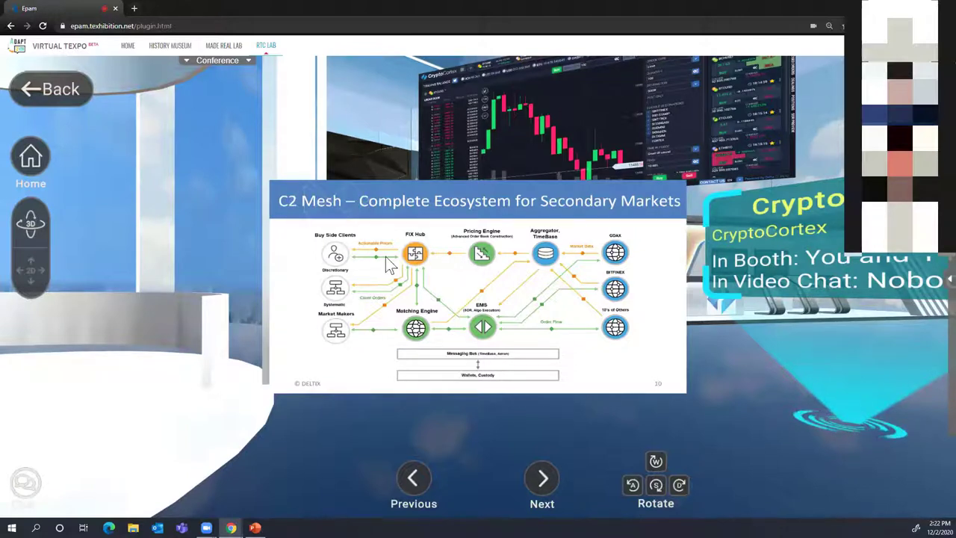
scroll(493, 327, "up", 1)
left_click(493, 327)
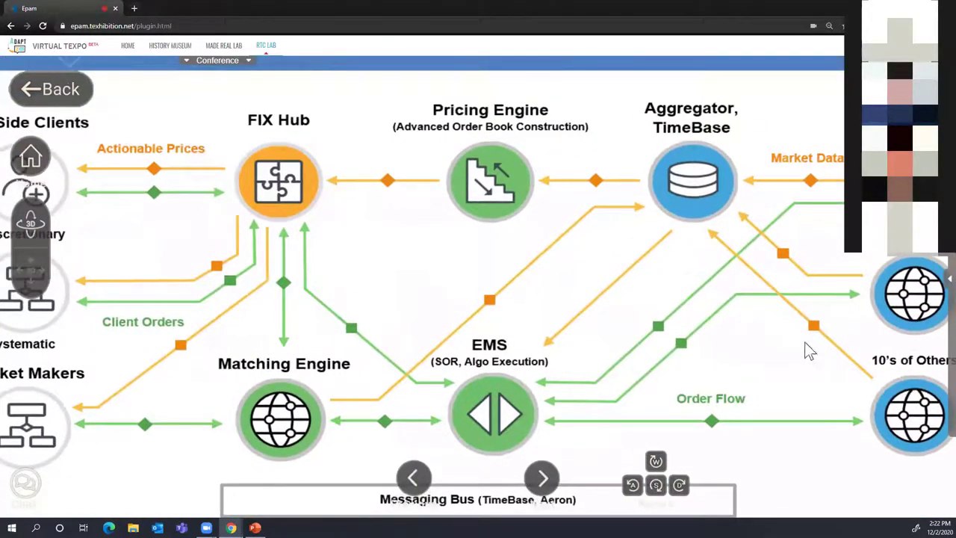
left_click(31, 91)
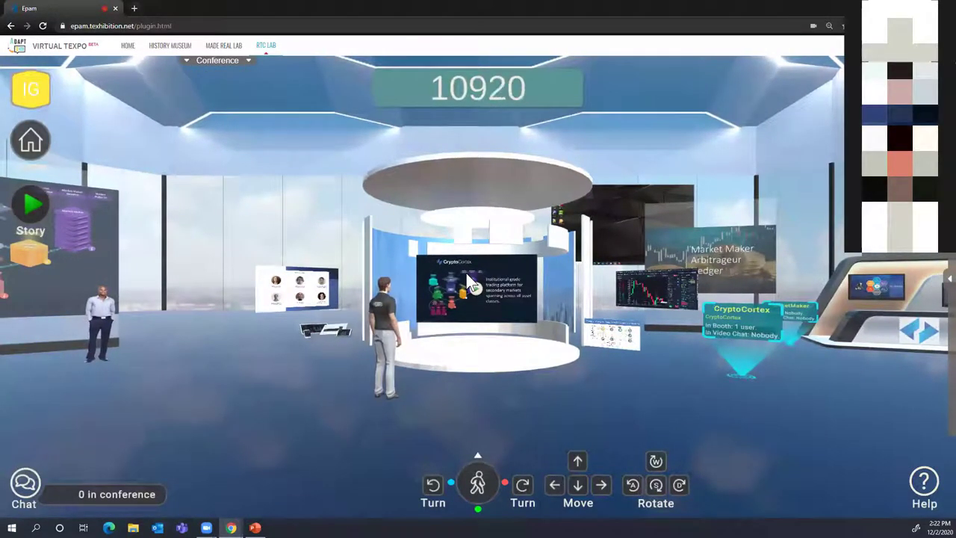
Step: Walk the avatar around the booth and open the dark screen panel's desktop share
key("Down")
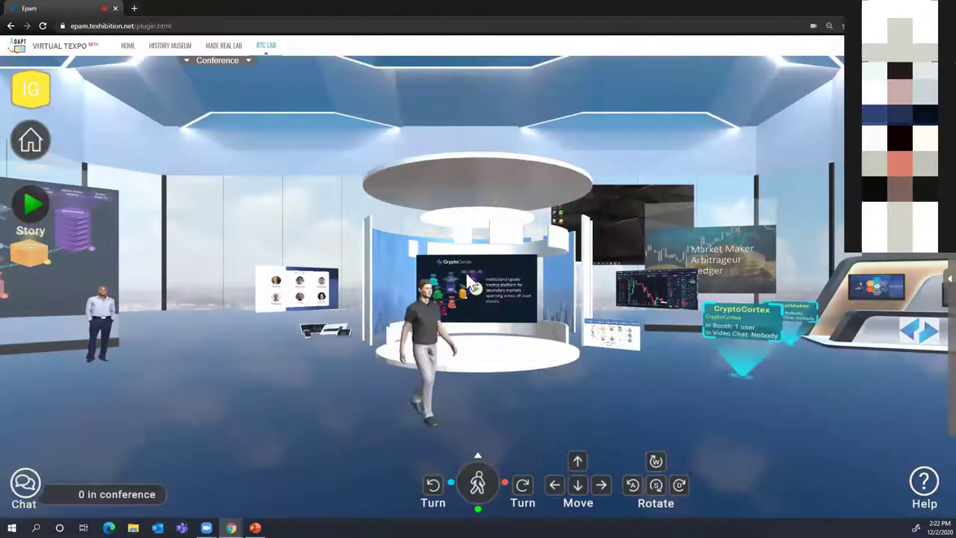
key("Right")
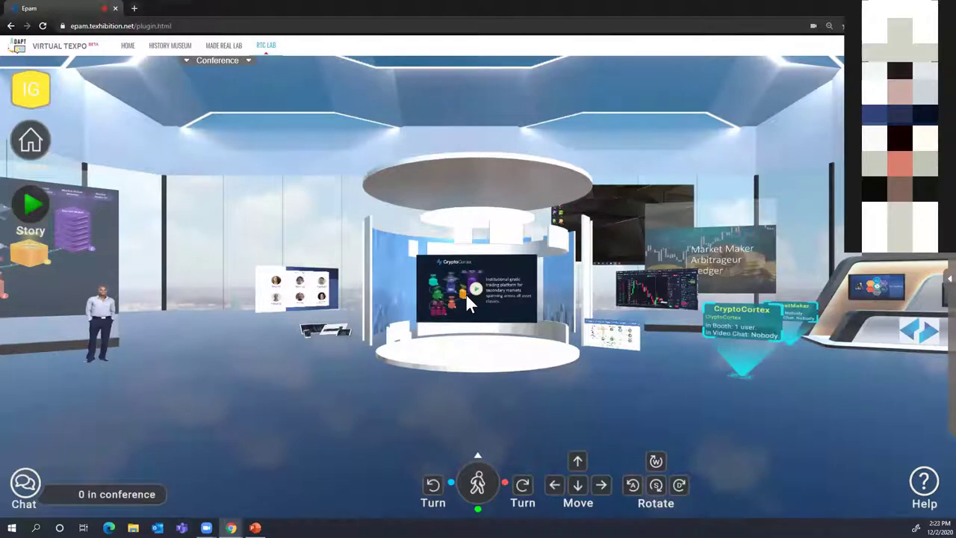
key("Left")
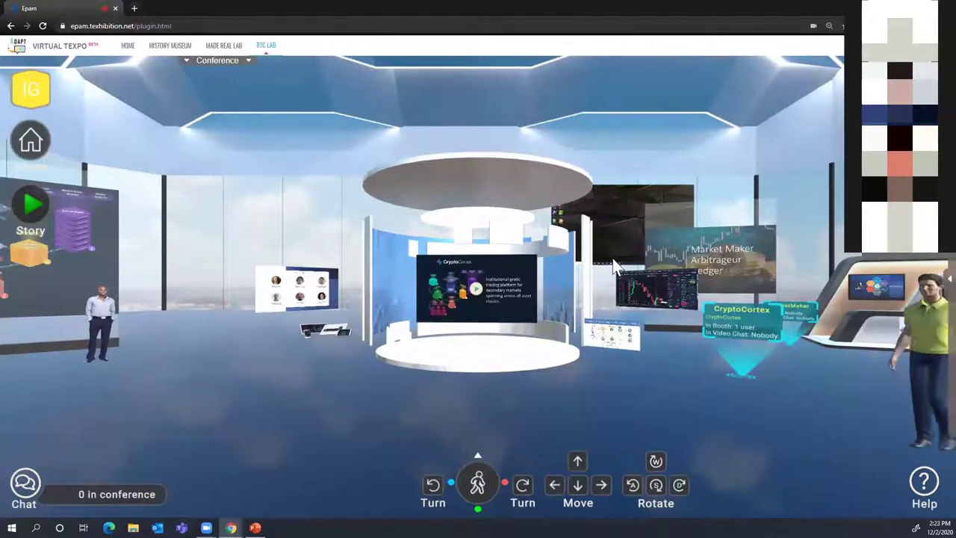
left_click(614, 243)
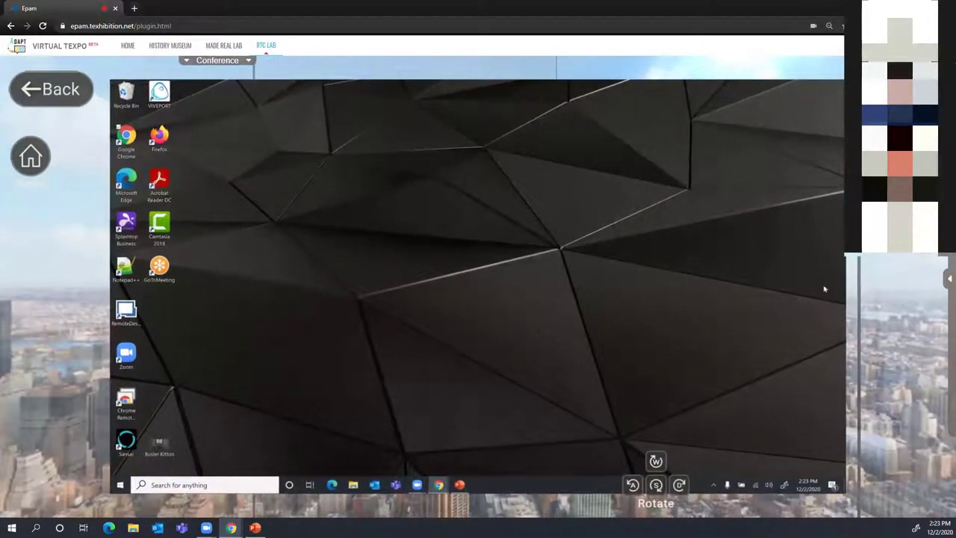
Step: In the TimeBase Chrome window, load cryptocortex.io in a new tab and open ARCHITECTURE
mouse_move(417, 485)
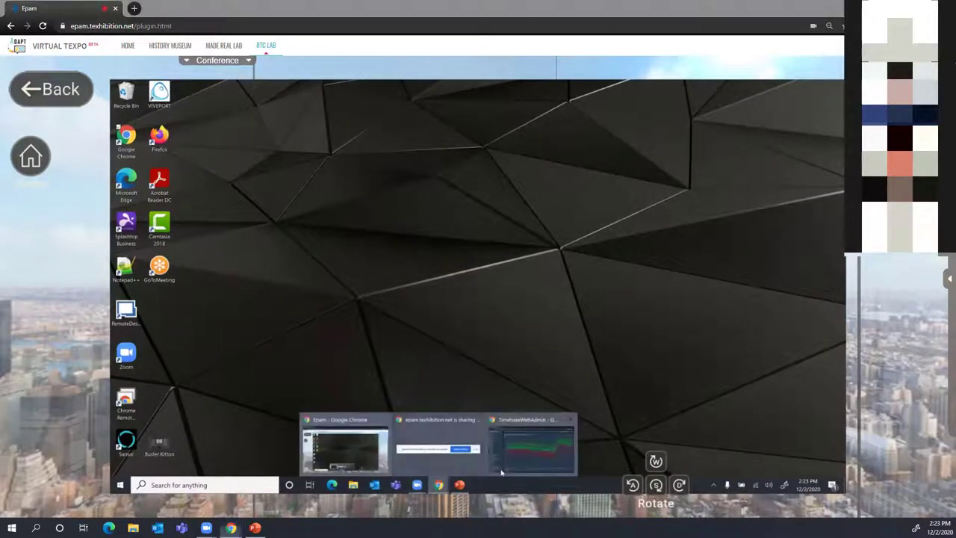
left_click(538, 462)
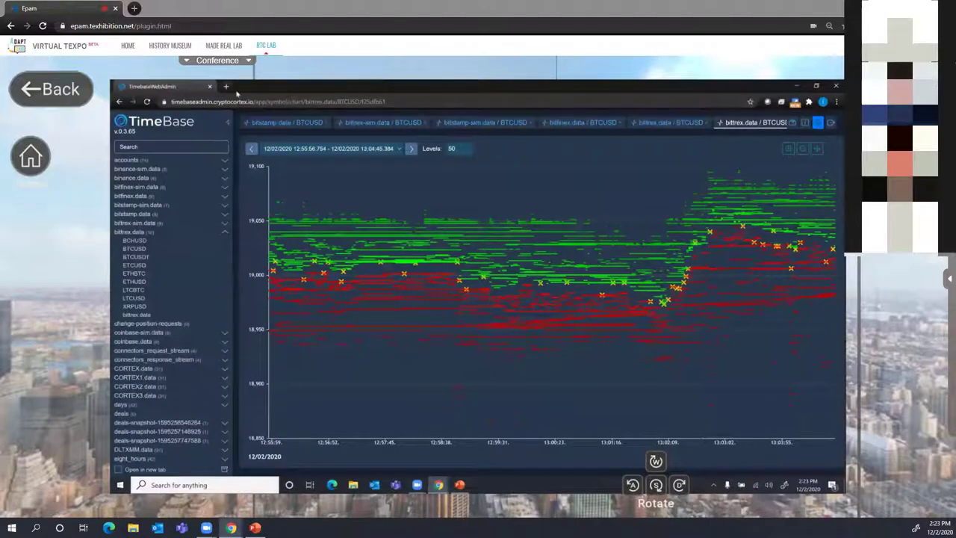
left_click(227, 87)
type("crypt")
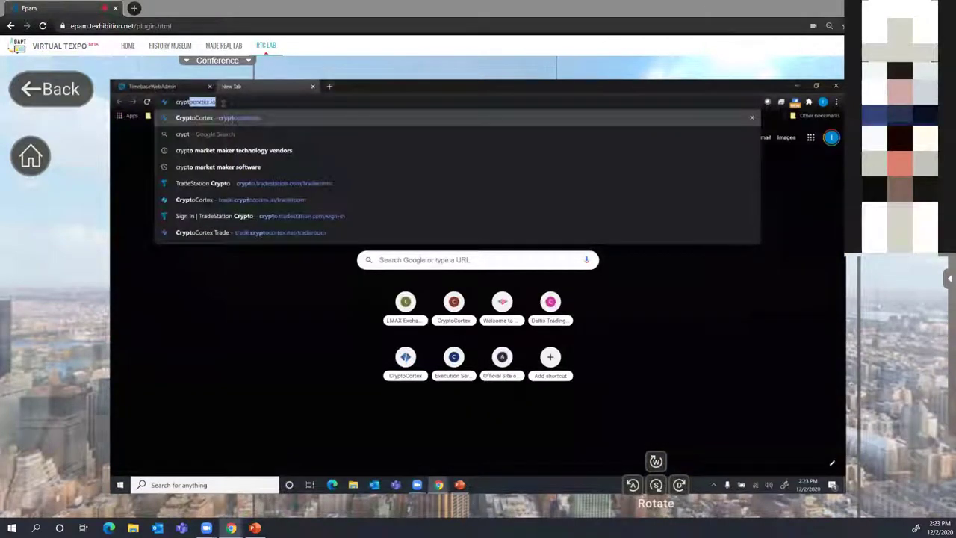
key("Return")
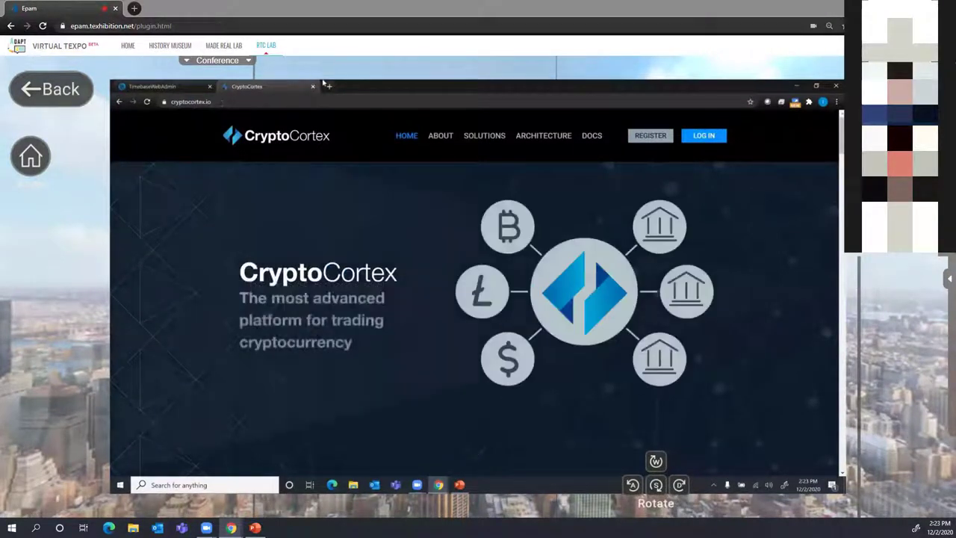
left_click(525, 136)
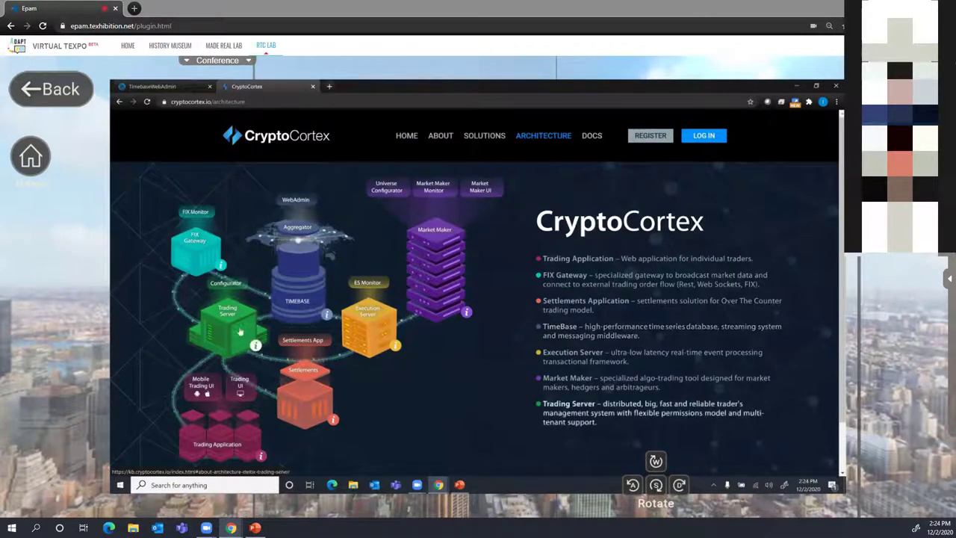
Step: Load trade.cryptocortex.io from the diagram's Trading UI block
left_click(239, 385)
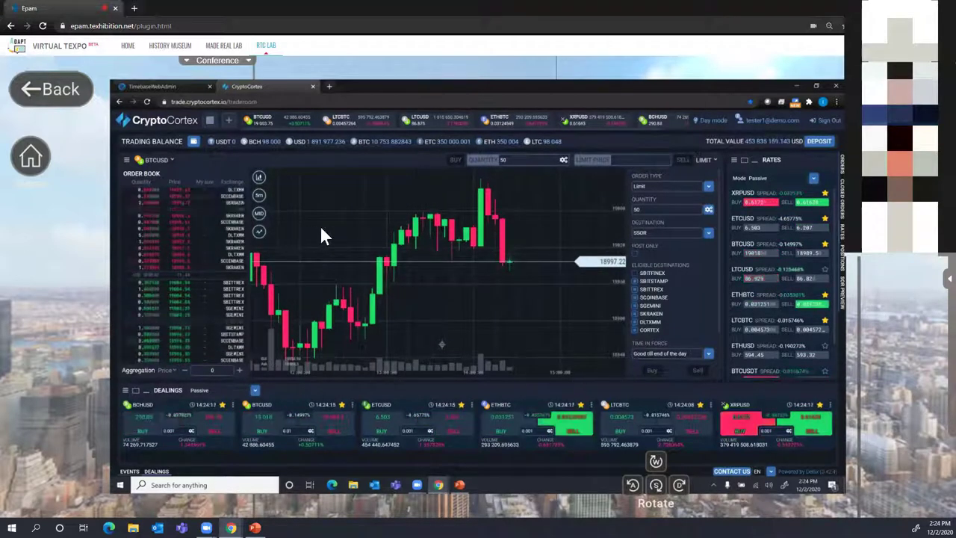
scroll(321, 236, "up", 3)
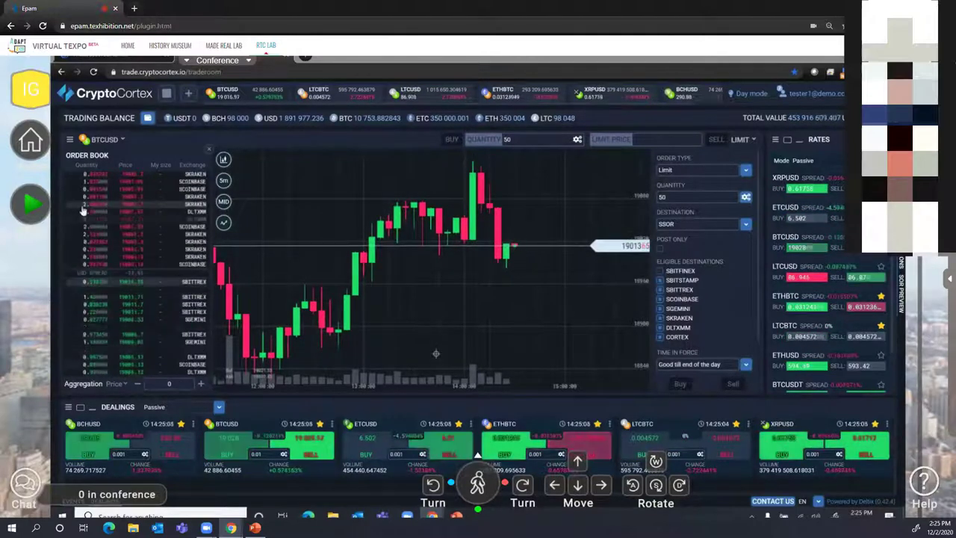
Step: Enable the Depth chart block in the trading room layout settings, then close Settings
left_click(70, 140)
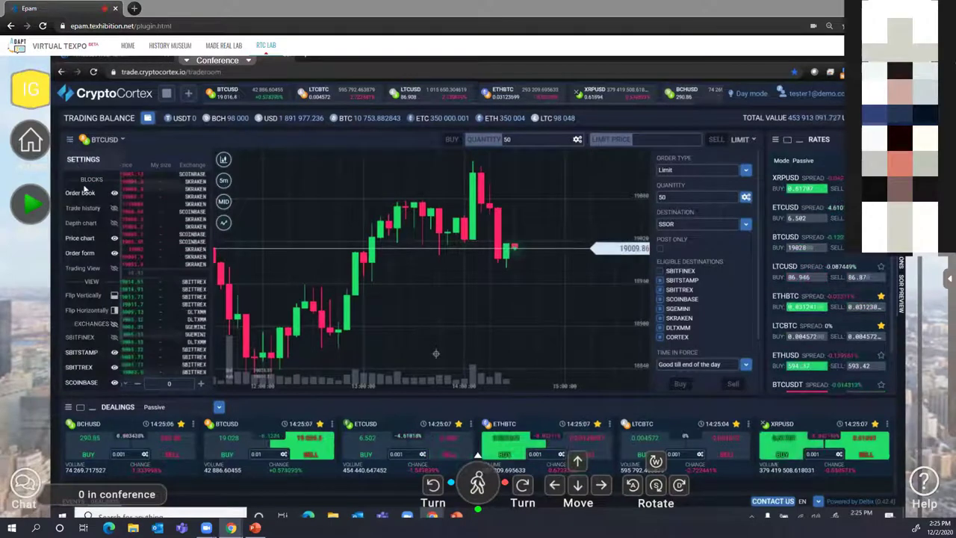
left_click(96, 224)
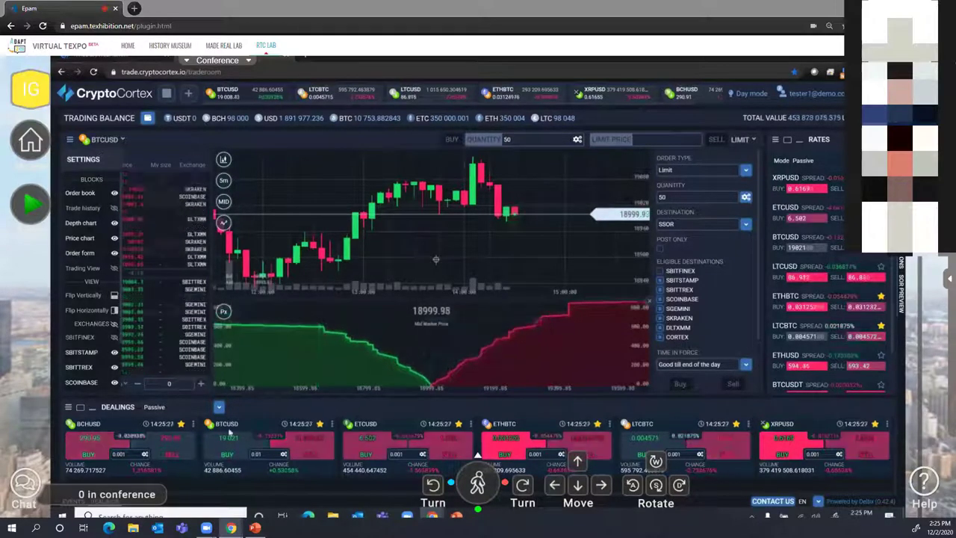
left_click(182, 453)
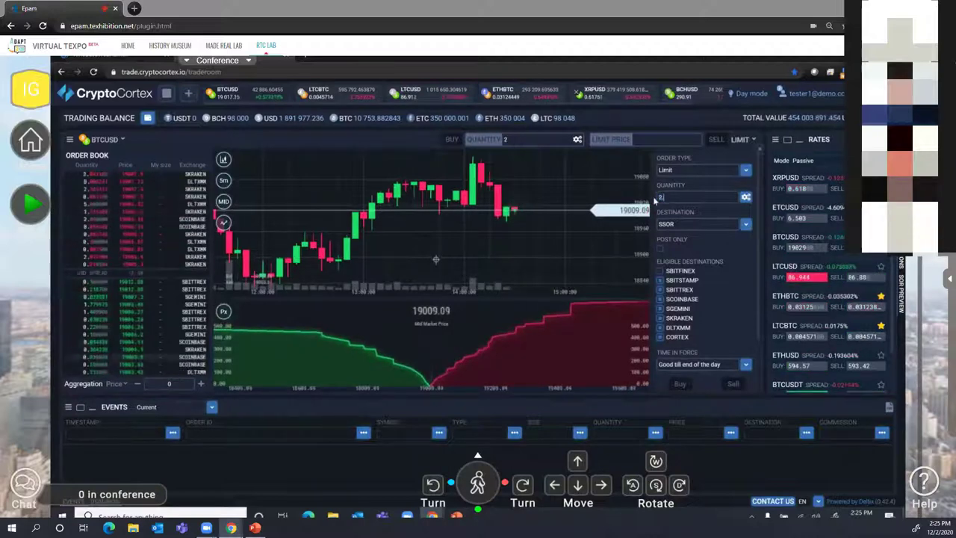
Step: Set the order quantity to 2.5, destination CORTEX and time in force Good till cancel
type(".5")
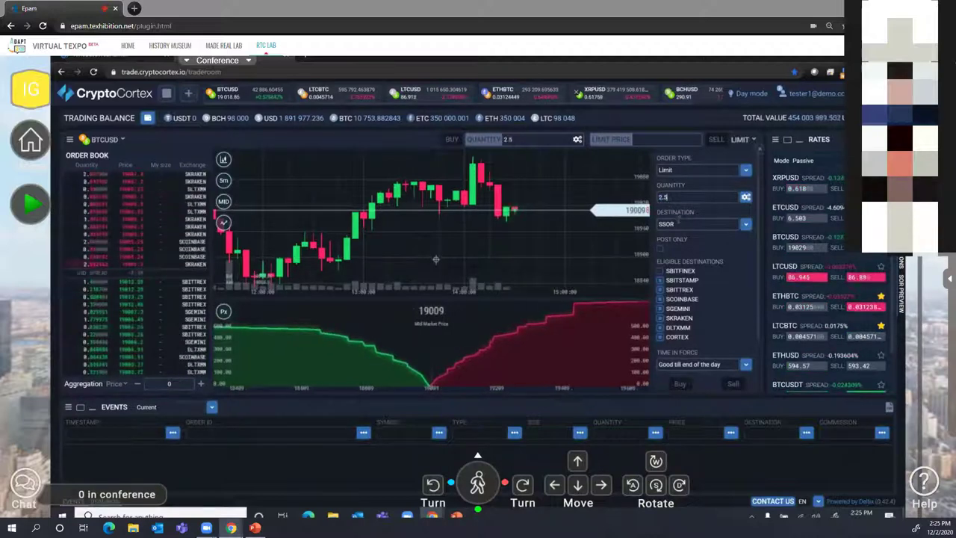
left_click(678, 223)
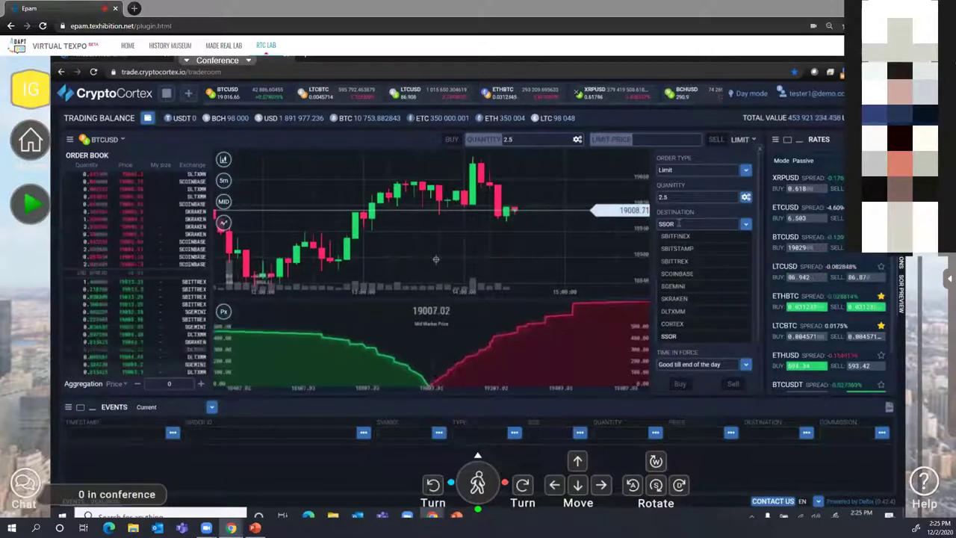
left_click(676, 325)
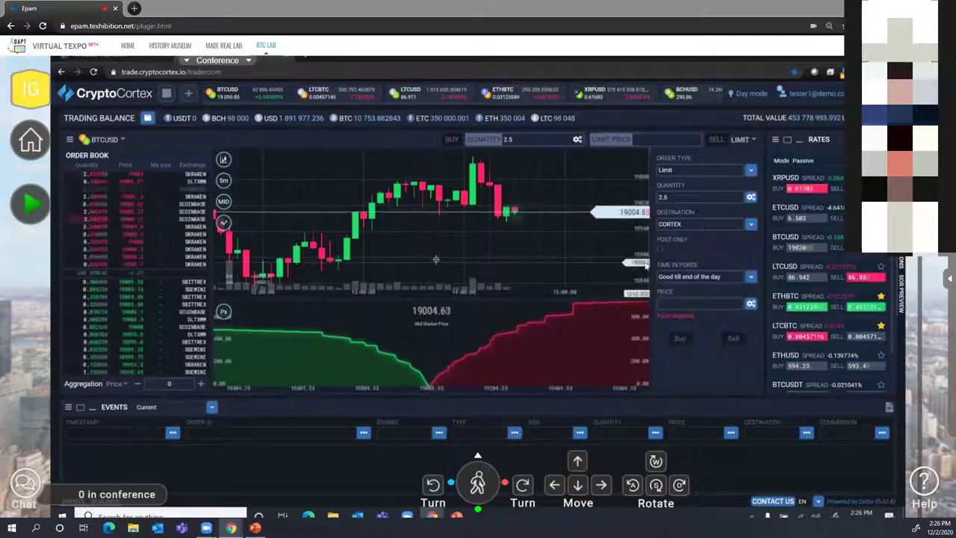
left_click(694, 276)
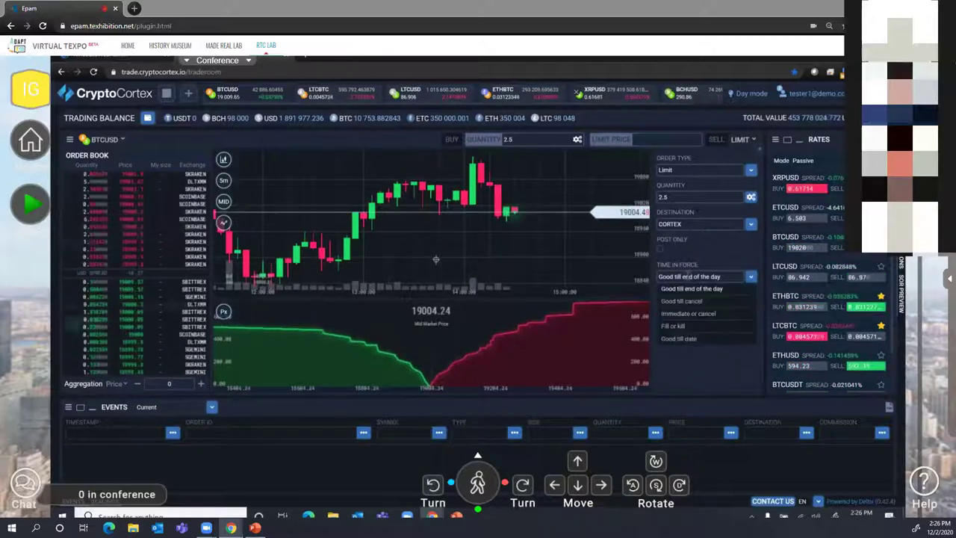
left_click(687, 302)
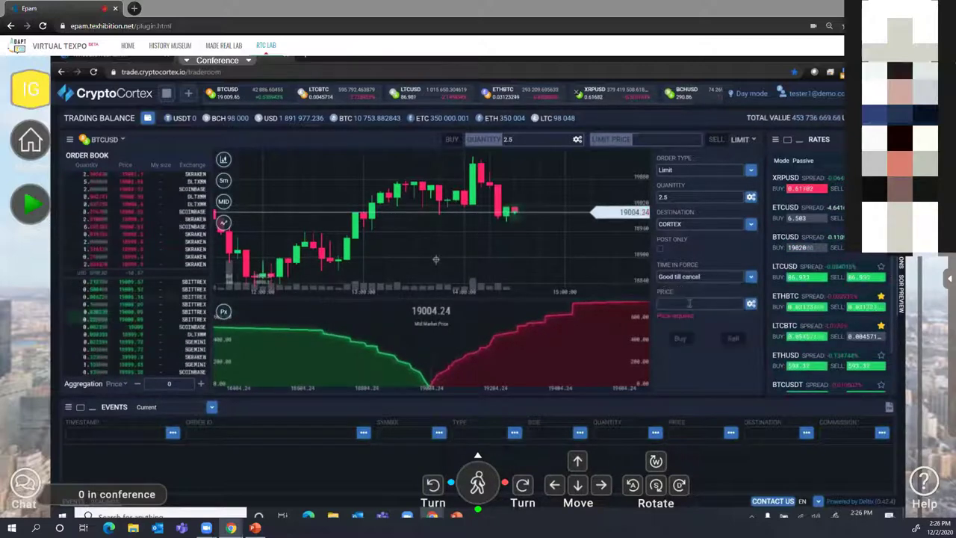
Step: Submit a SELL order at 19 106.34, taking the price from the chart
left_click(473, 168)
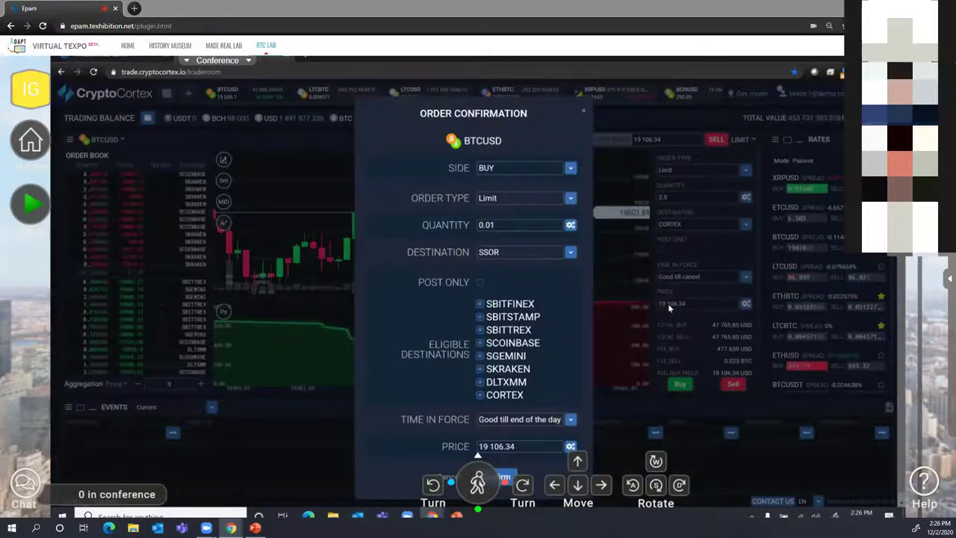
left_click(521, 170)
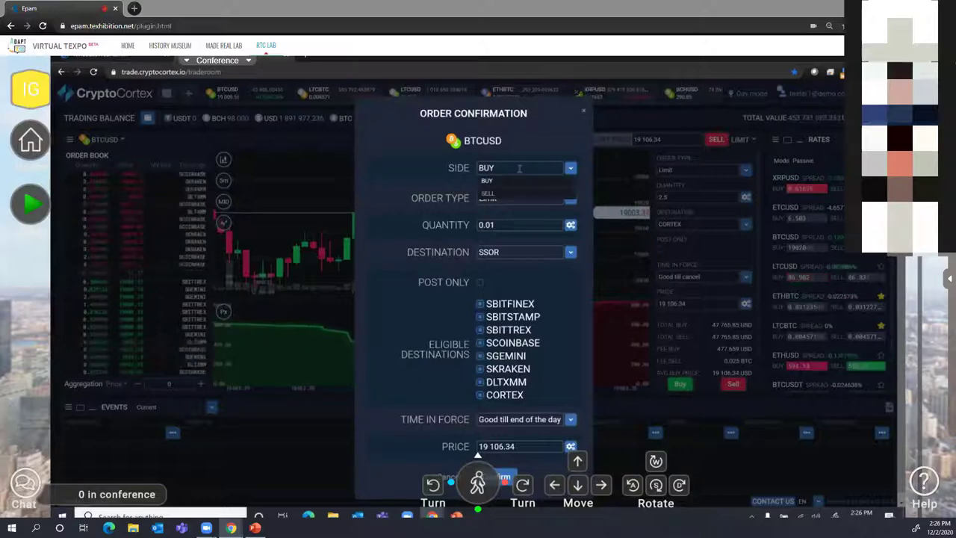
left_click(500, 195)
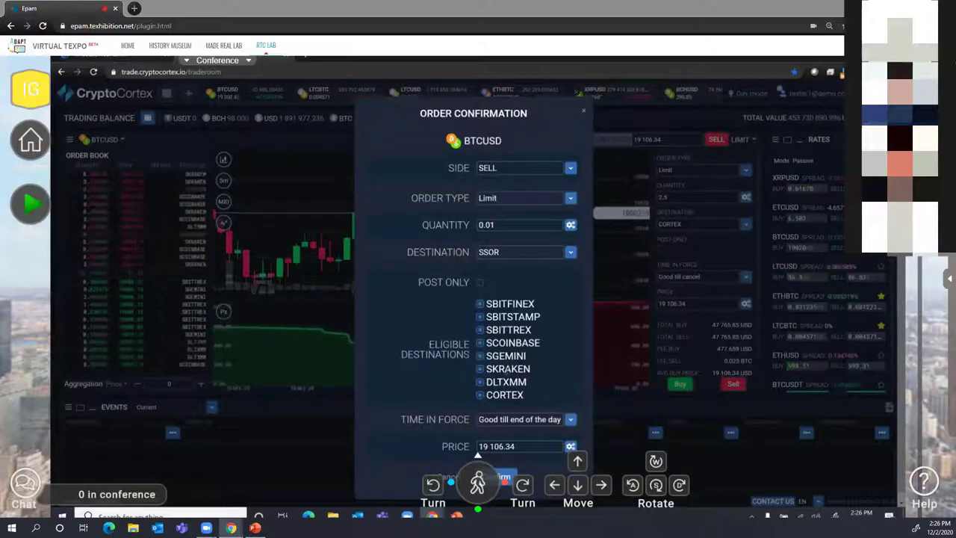
left_click(507, 476)
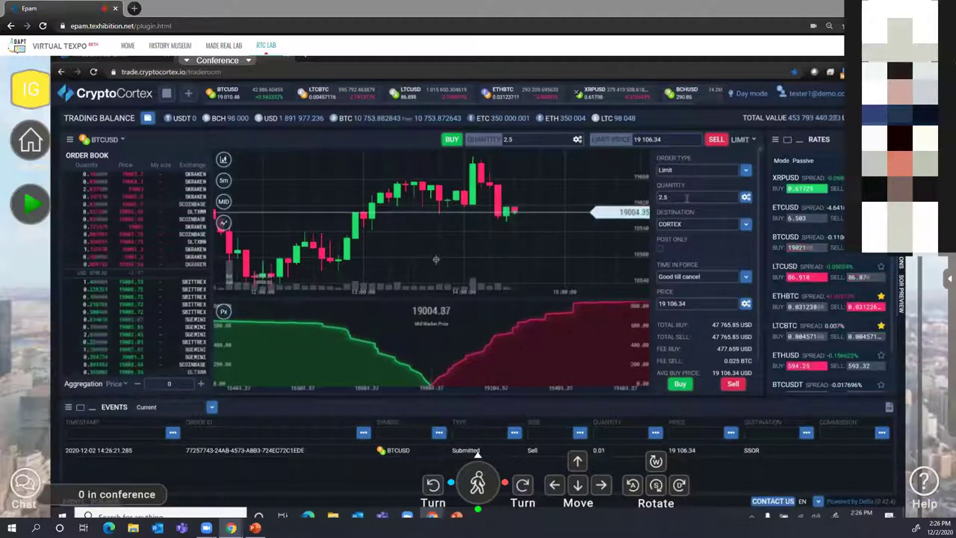
Step: Confirm the 2.5 BTCUSD limit sell at 19 106.34 routed to CORTEX
left_click(732, 384)
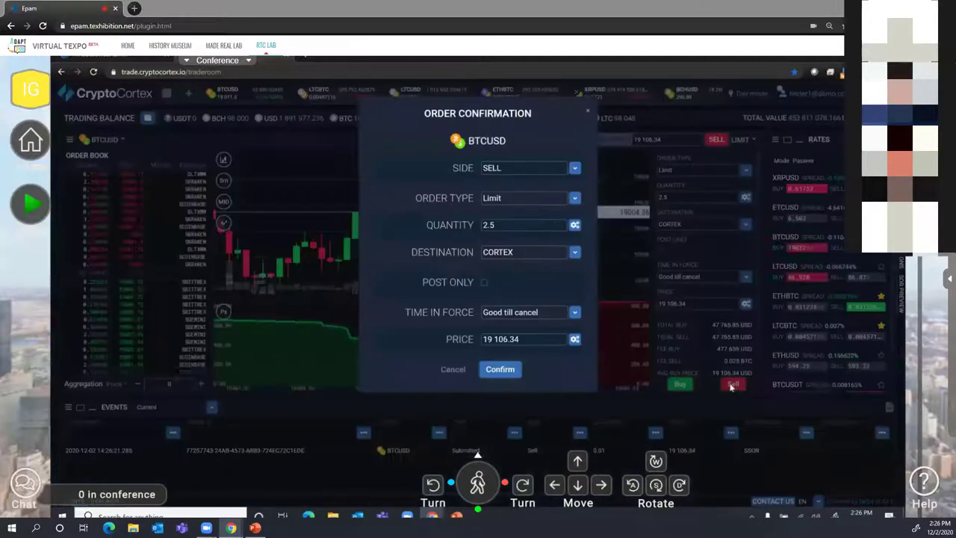
left_click(499, 225)
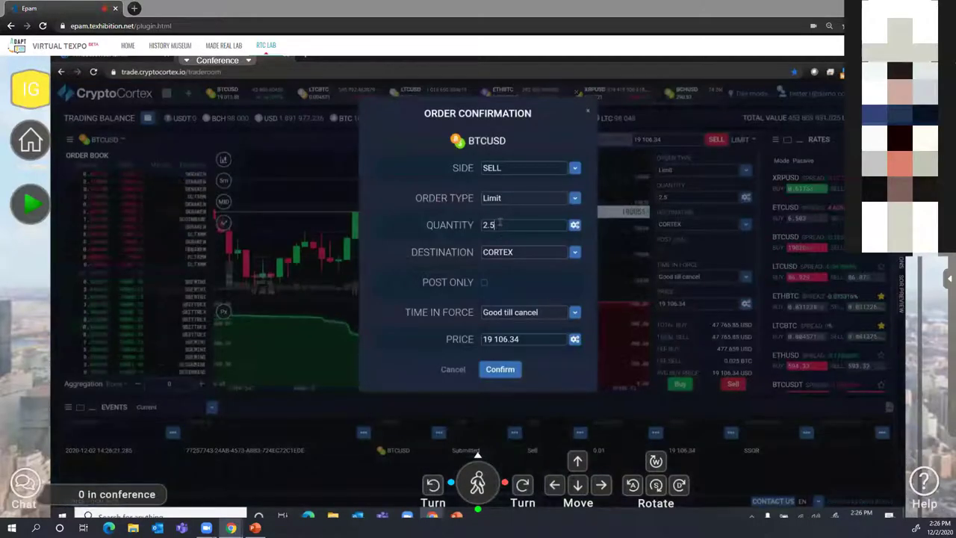
left_click(500, 369)
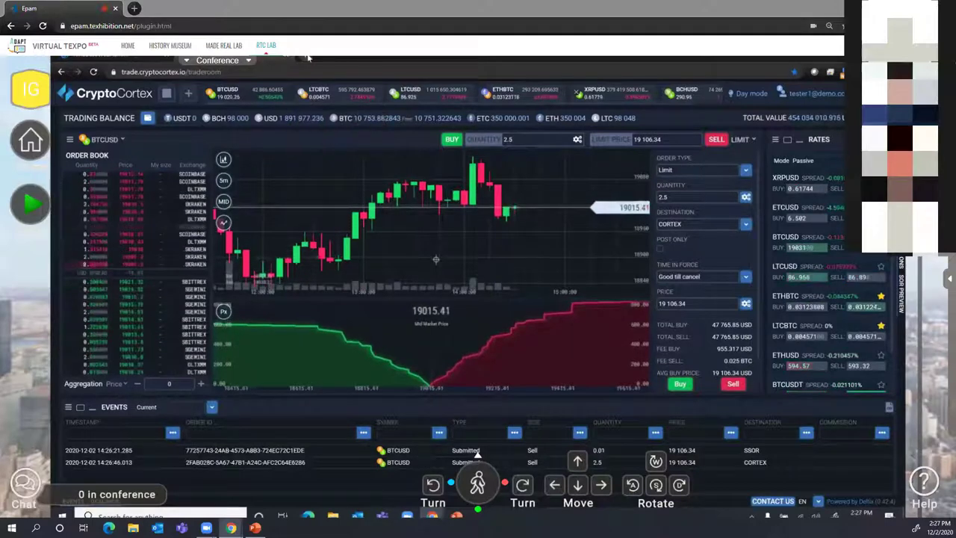
Step: Load cryptocortex.io in a new tab and show its architecture overview
left_click(305, 58)
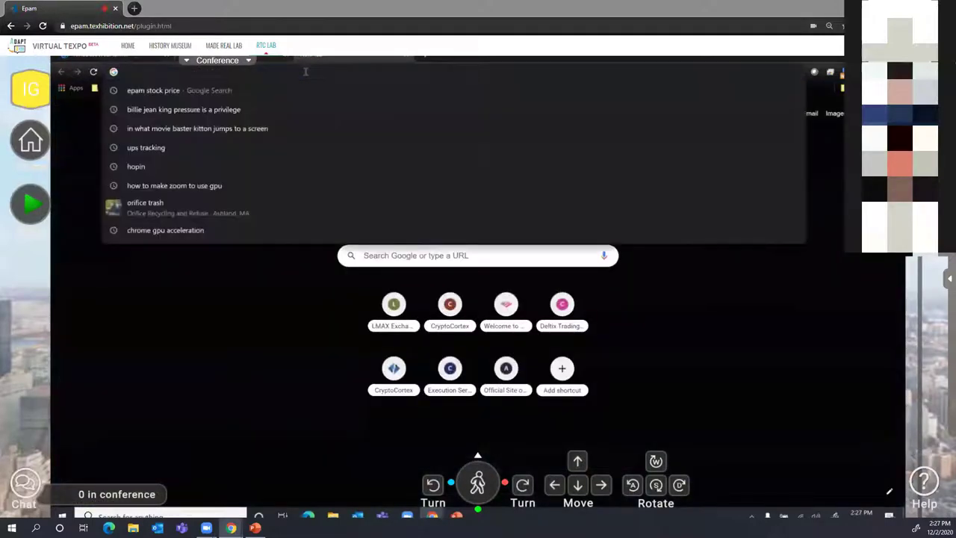
type("cryptocortex.io")
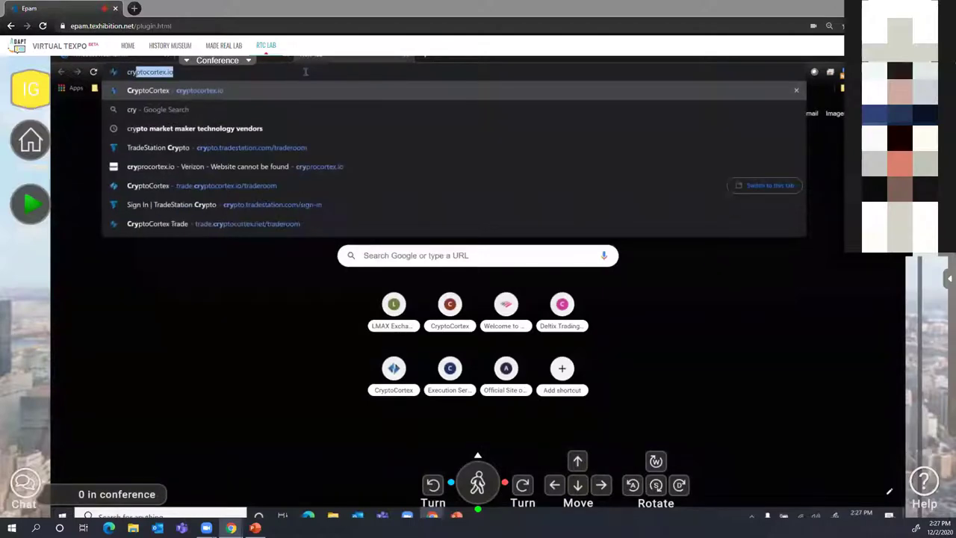
key("Return")
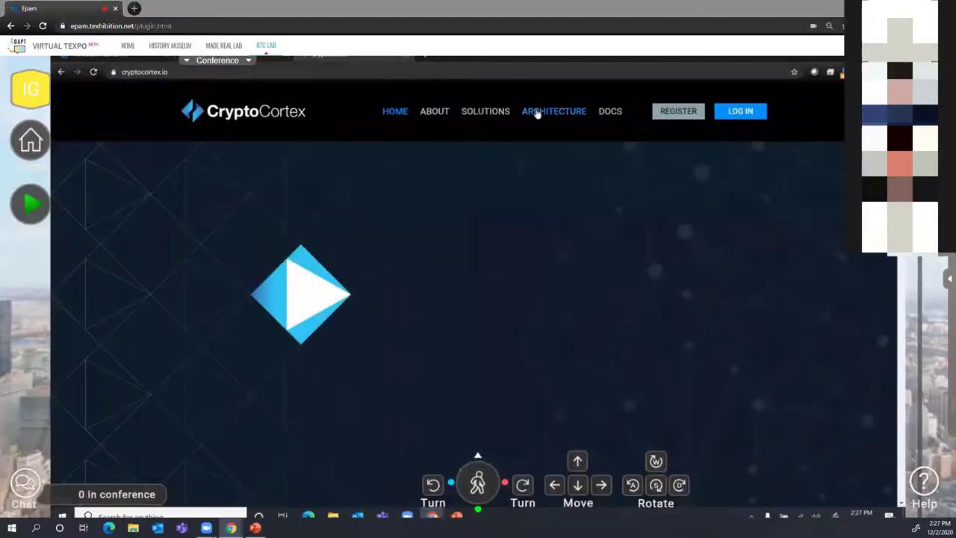
left_click(536, 112)
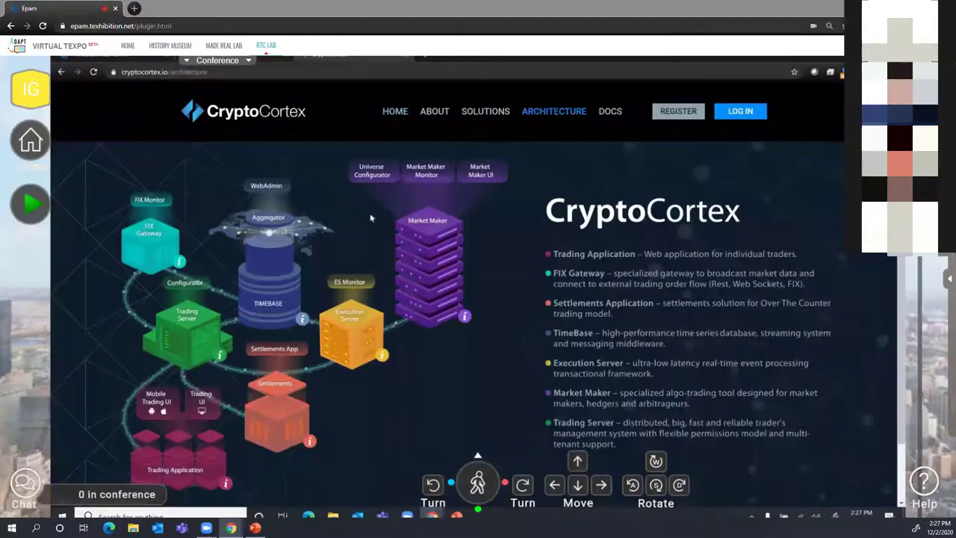
Step: Open the Configurator from the diagram and sign in via Single Sign On
left_click(192, 287)
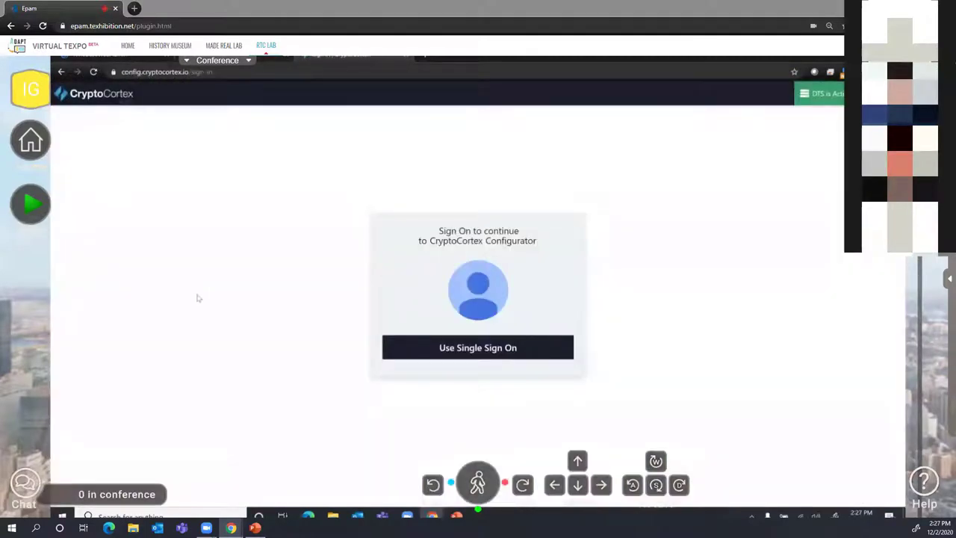
left_click(489, 350)
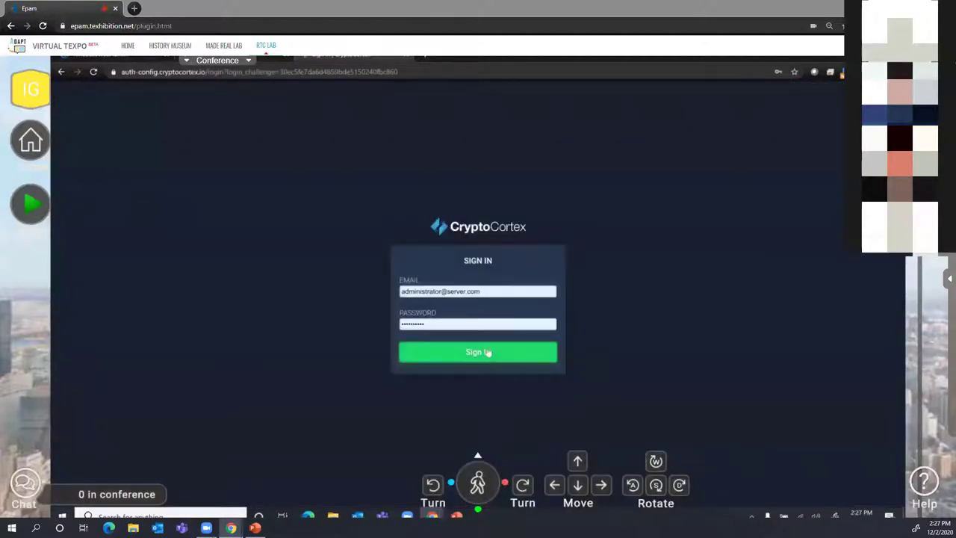
left_click(487, 353)
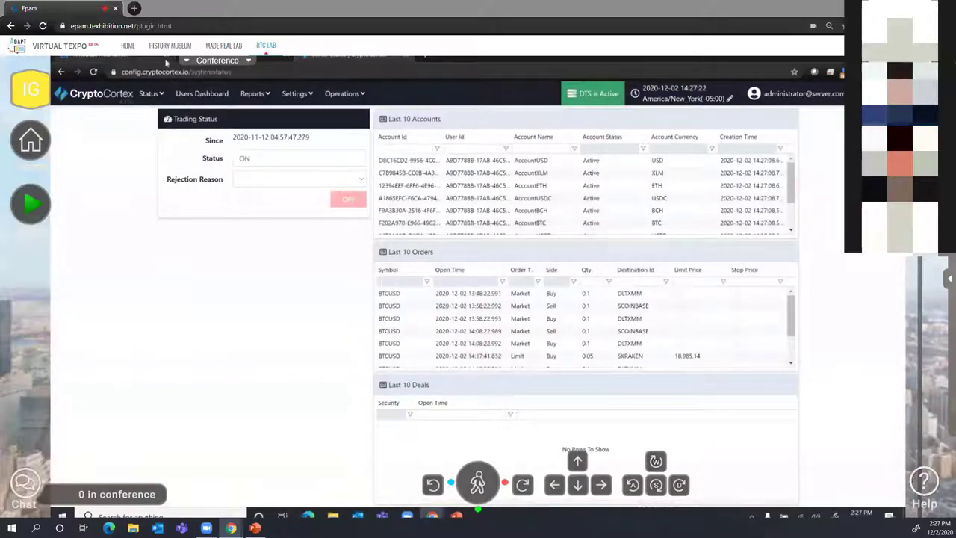
Step: Search the Users Dashboard for 'tester' and view that user's trading overview
left_click(207, 96)
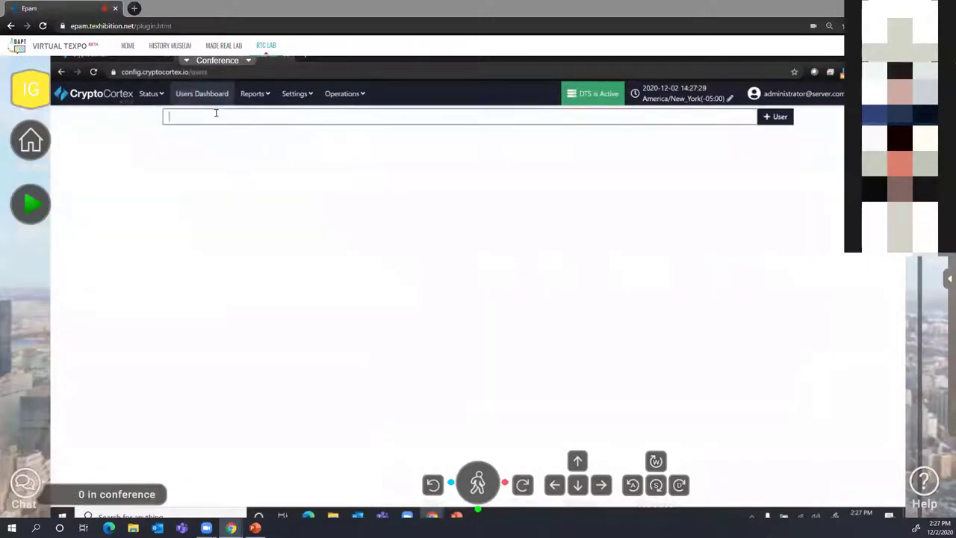
type("tester1@demo.com (Demo")
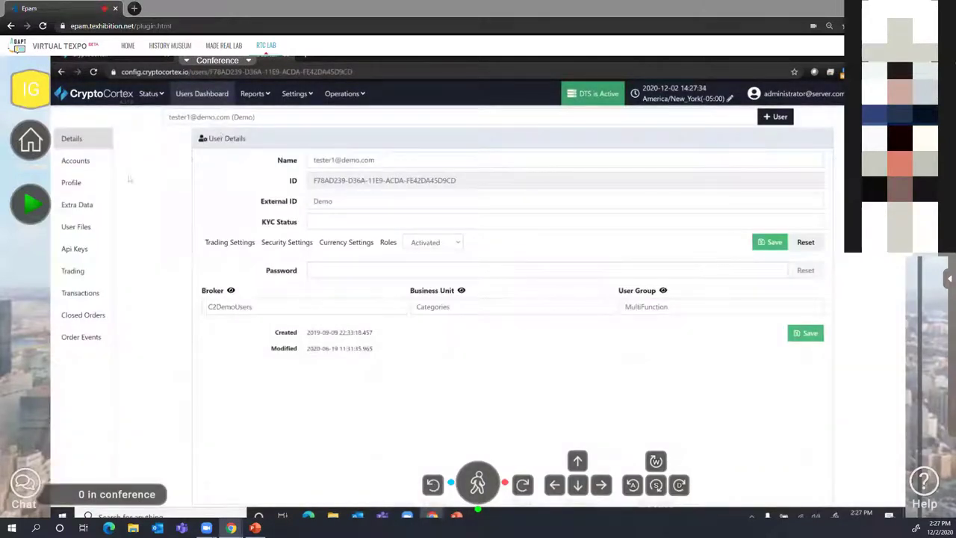
left_click(73, 271)
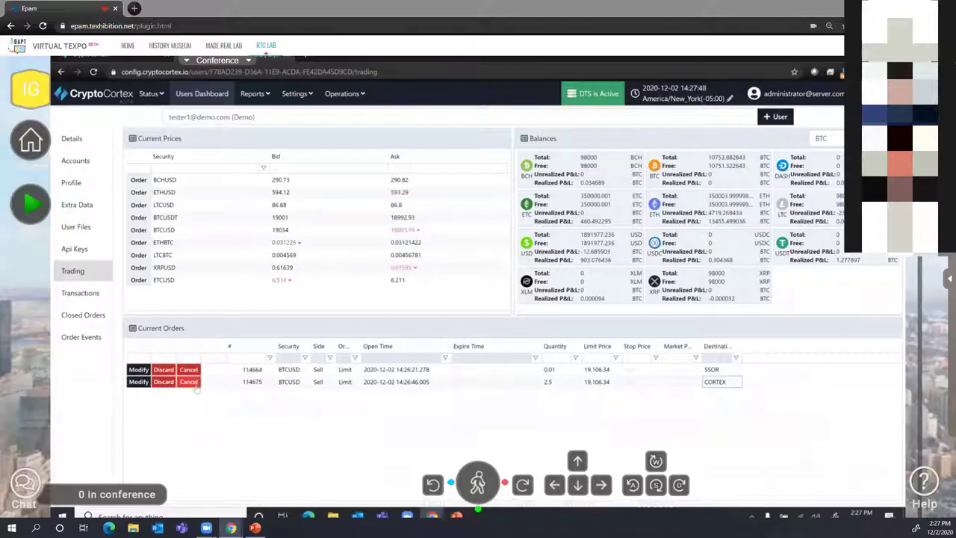
Step: Cancel the 2.5 BTCUSD order with the reason 'no rights to gra'
left_click(189, 382)
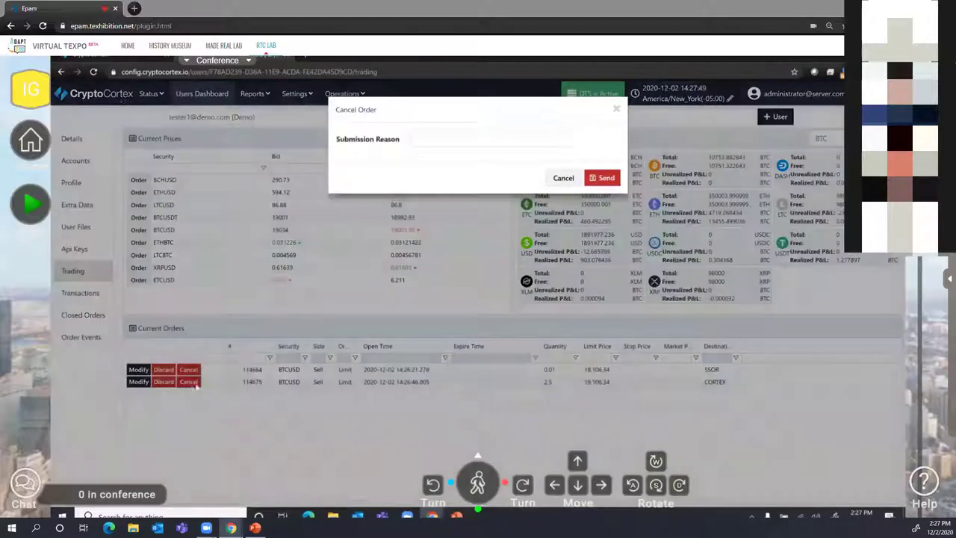
left_click(425, 142)
type("no rights to g")
type("rade")
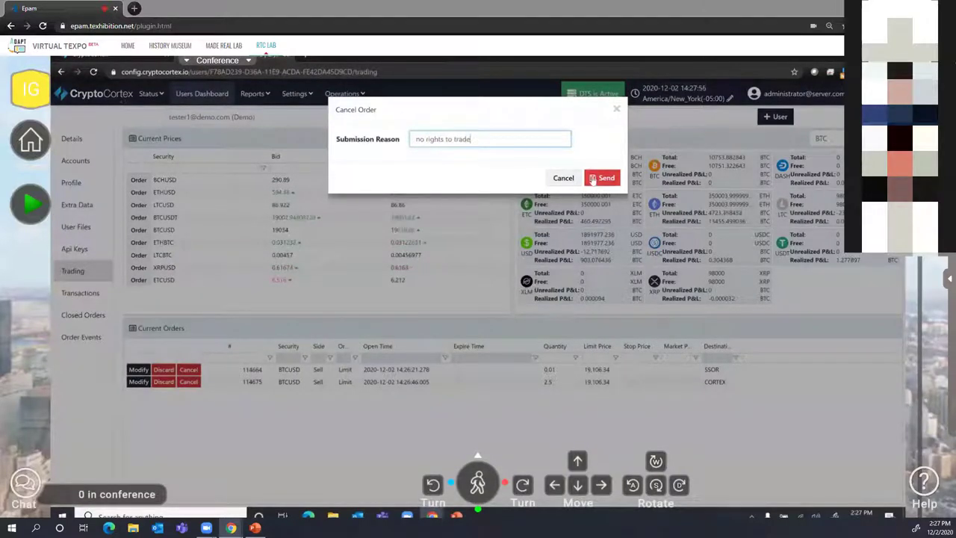
left_click(602, 178)
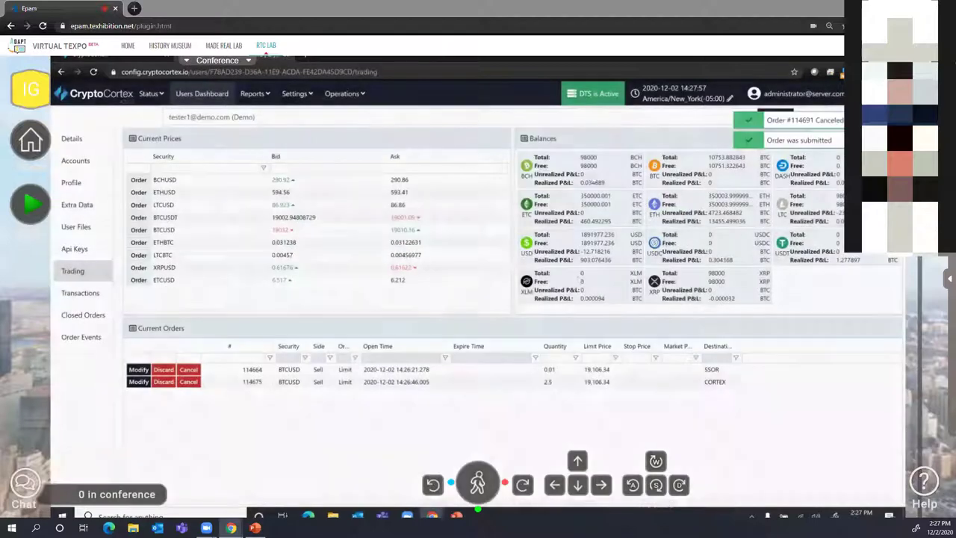
Step: Cancel the remaining 0.01 BTCUSD order and return to the trader room
left_click(188, 369)
left_click(603, 178)
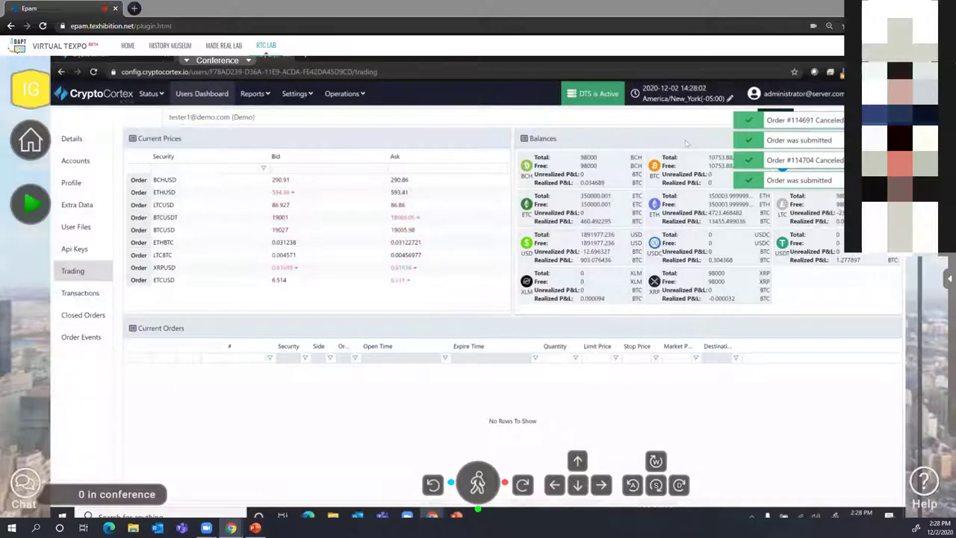
left_click(138, 58)
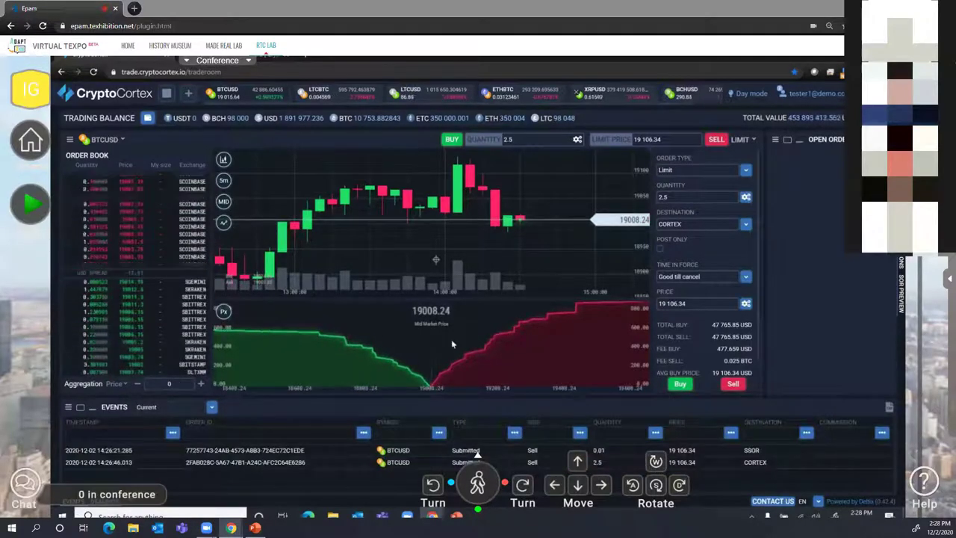
Step: Set up a 50 BTCUSD market order routed via SSOR, with SBITFINEX excluded from eligible destinations
left_click(686, 171)
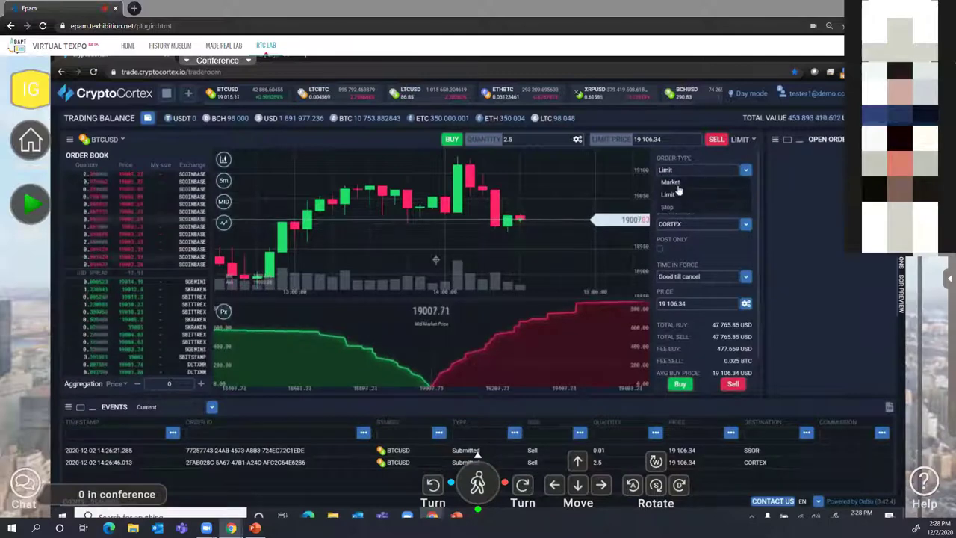
left_click(671, 182)
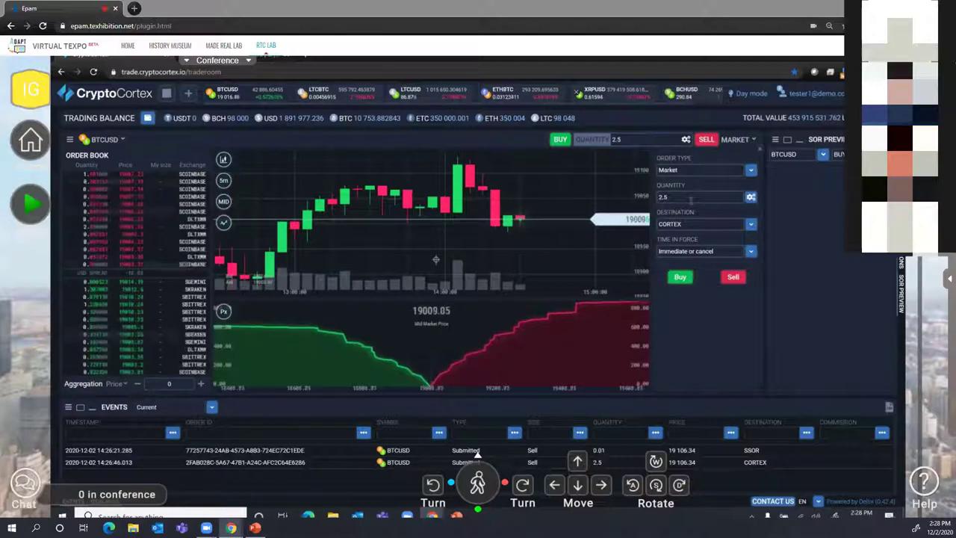
double_click(664, 196)
type("50")
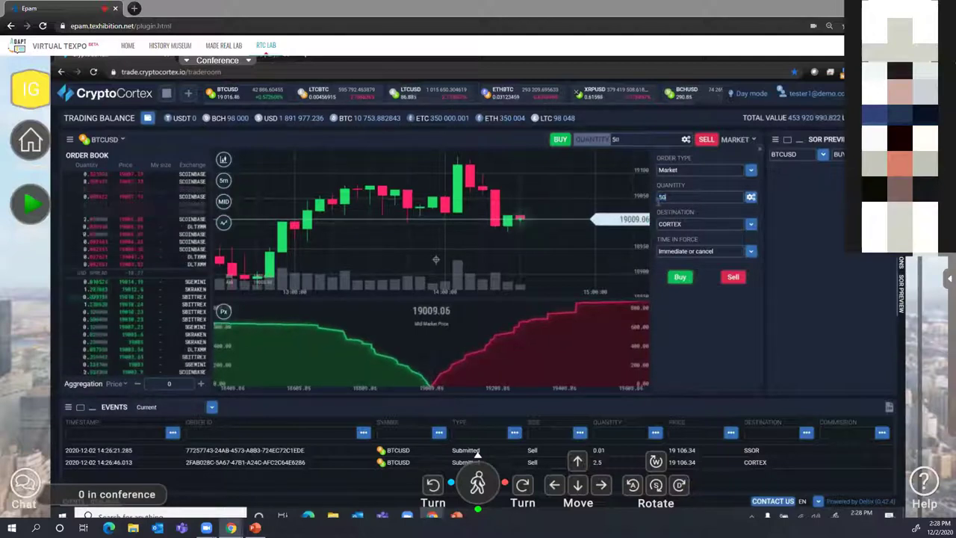
left_click(699, 223)
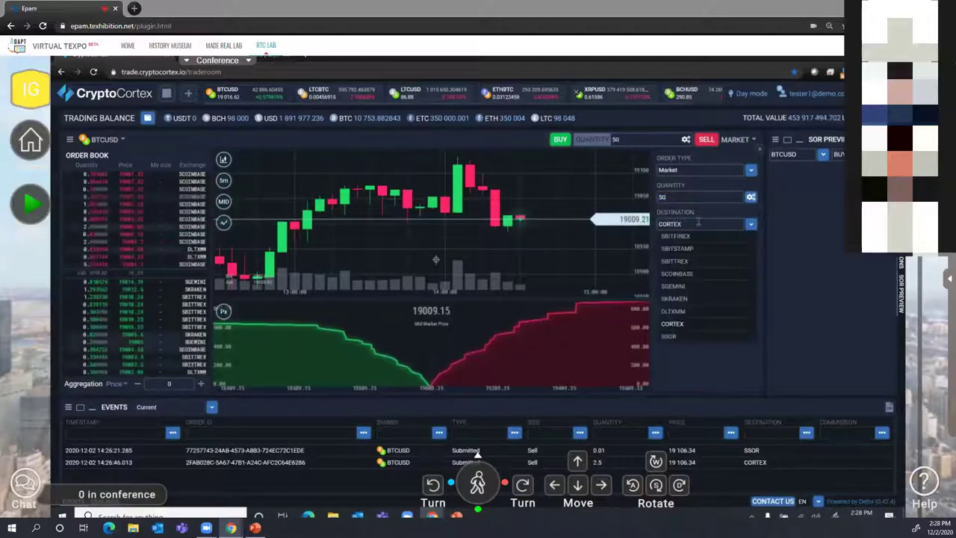
left_click(667, 338)
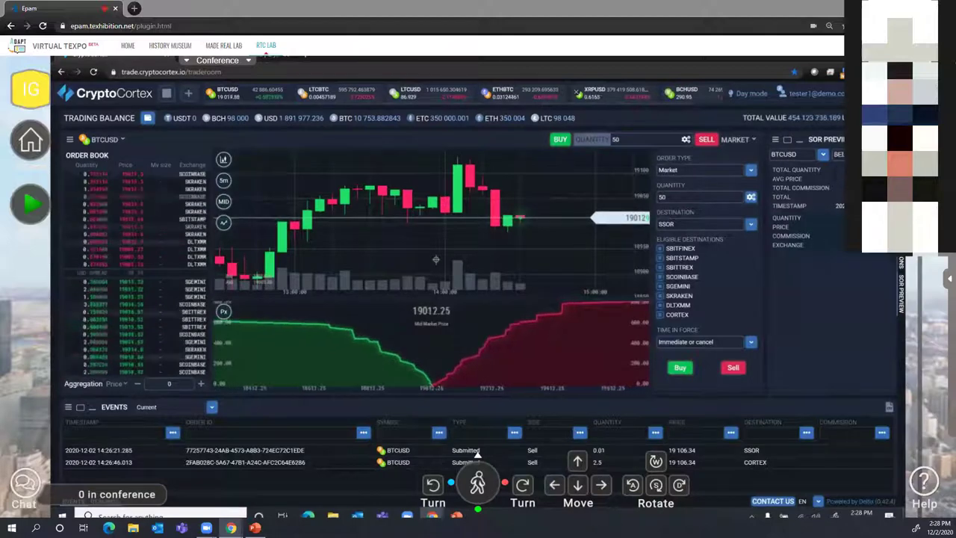
left_click(661, 249)
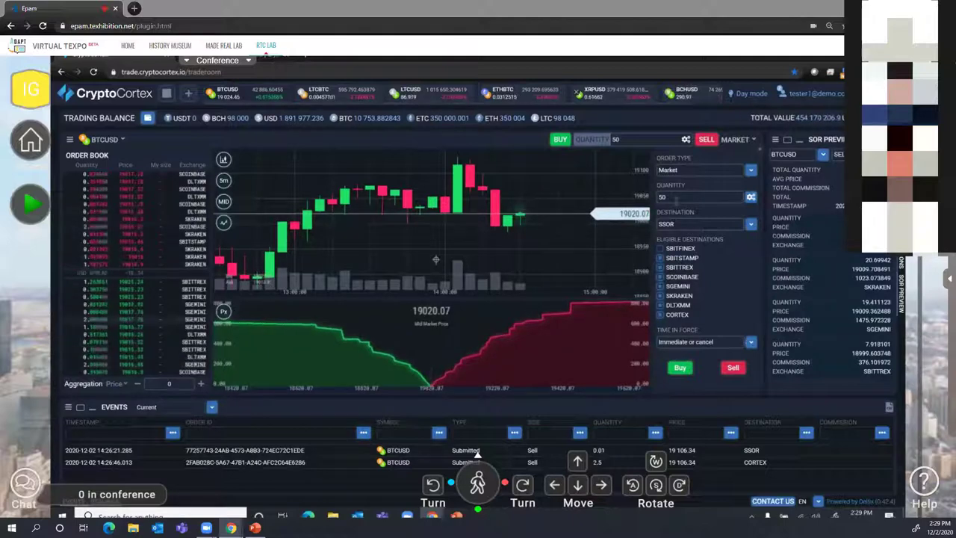
Step: Submit and confirm the 50 BTCUSD market sell, then select its fill trades' order ID in Events
left_click(733, 369)
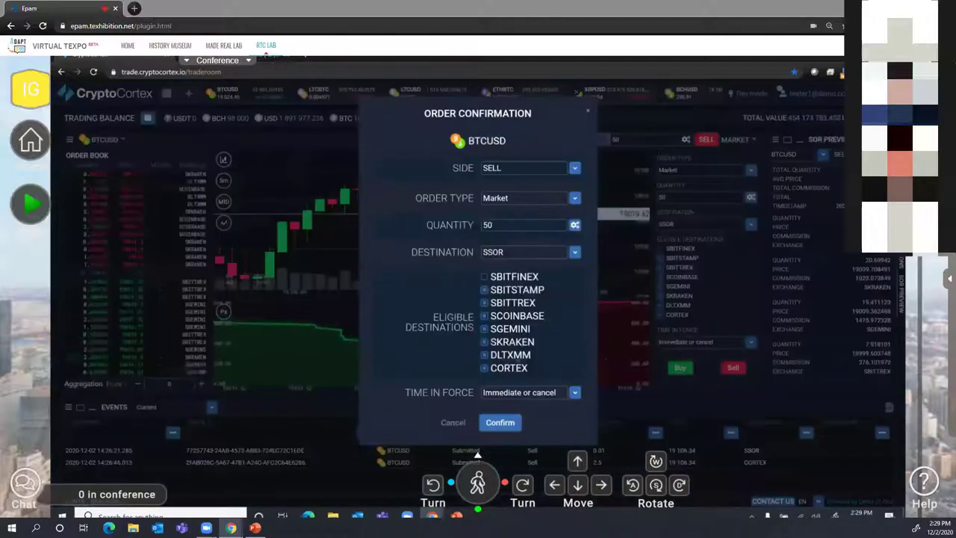
left_click(513, 417)
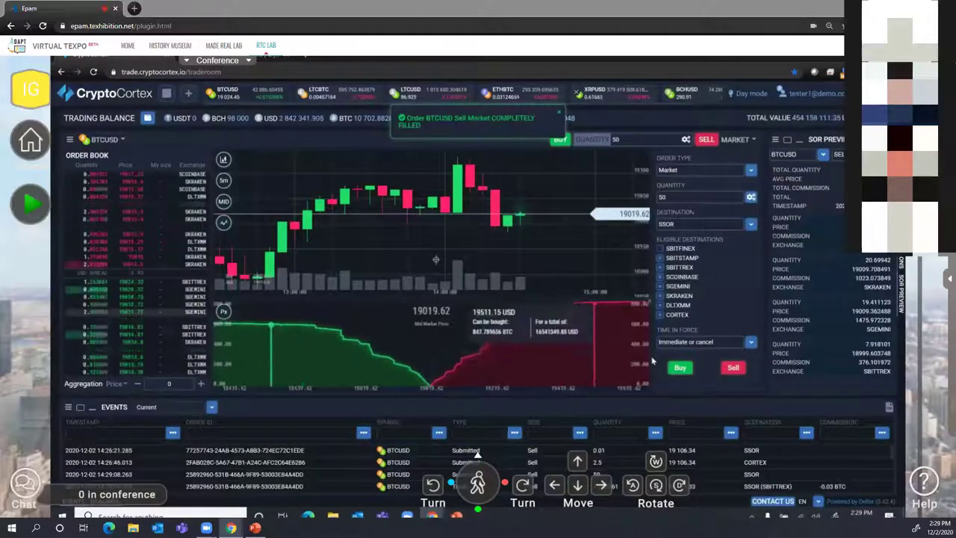
left_click(502, 125)
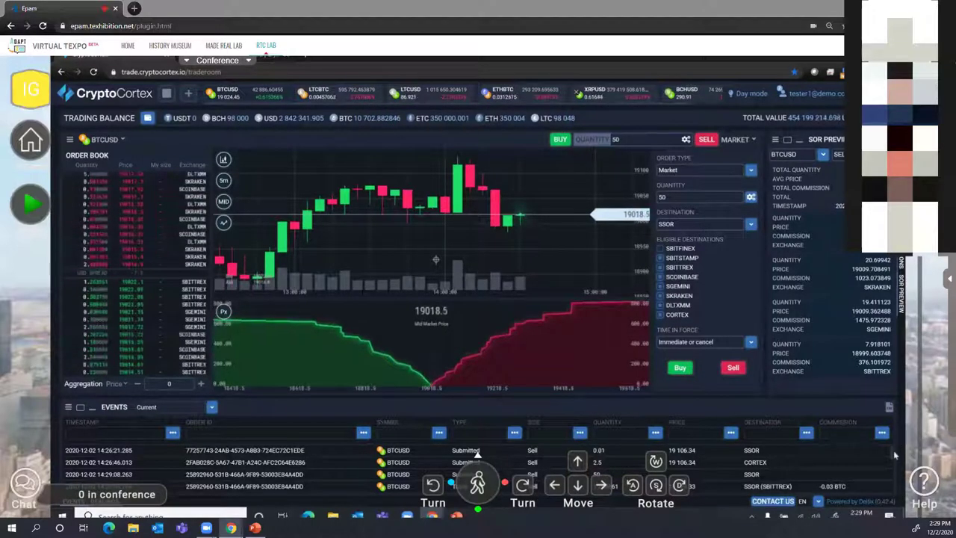
scroll(895, 464, "down", 3)
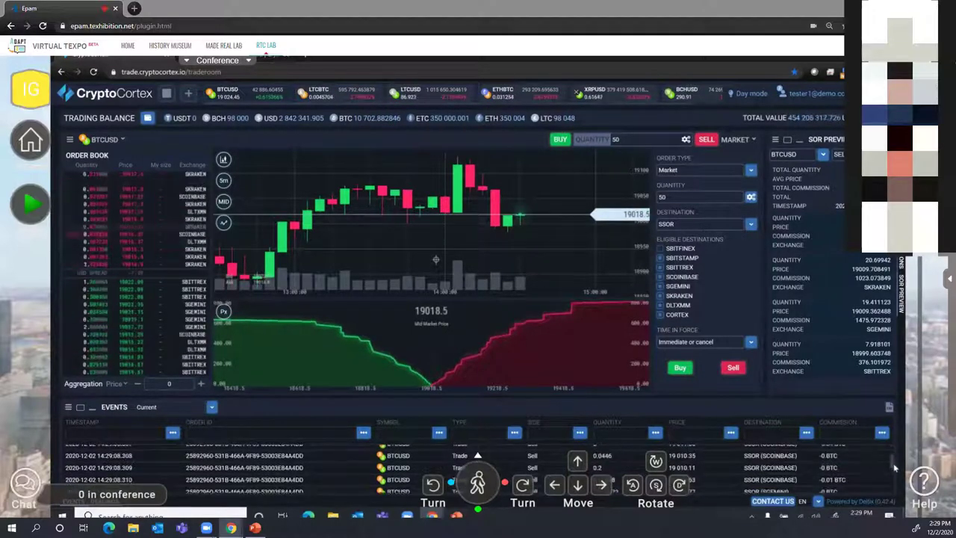
triple_click(294, 466)
key("ctrl+c")
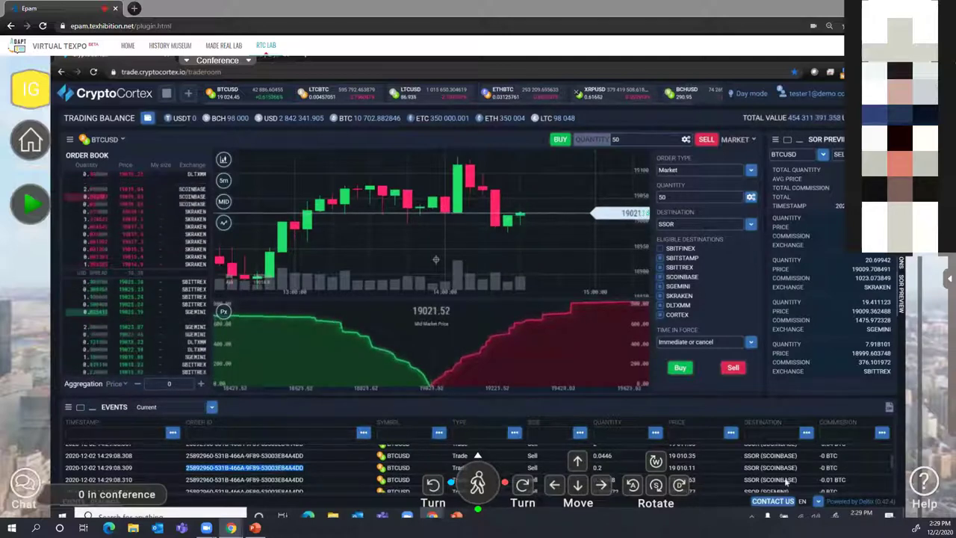
Step: Open monitor.cryptocortex.io in a new tab and sign in to ES Monitor
left_click(306, 59)
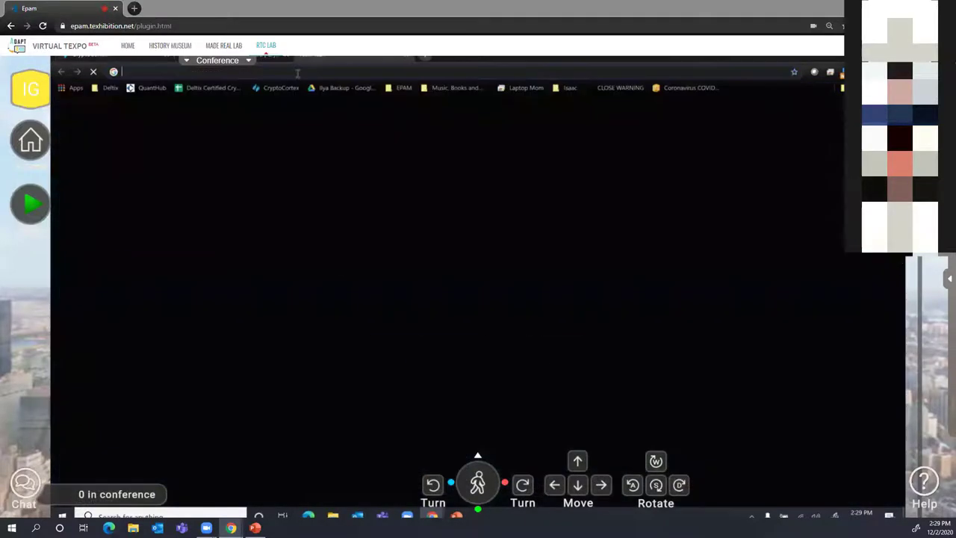
left_click(297, 71)
type("mnd")
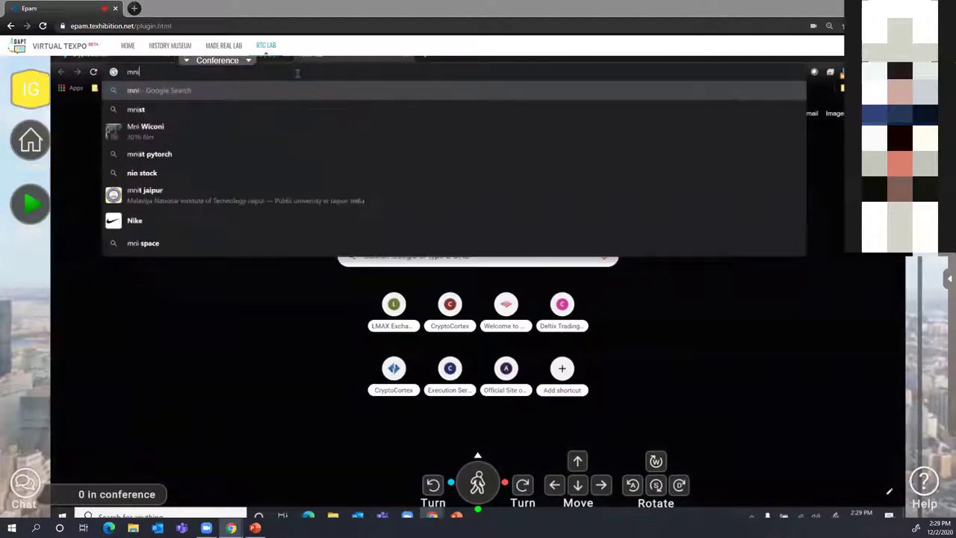
key("BackSpace")
key("BackSpace")
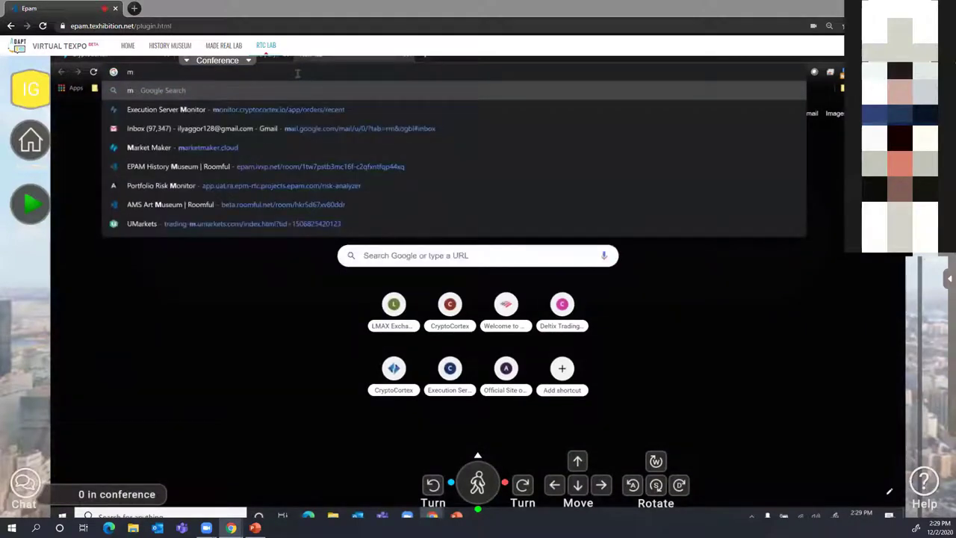
type("oni")
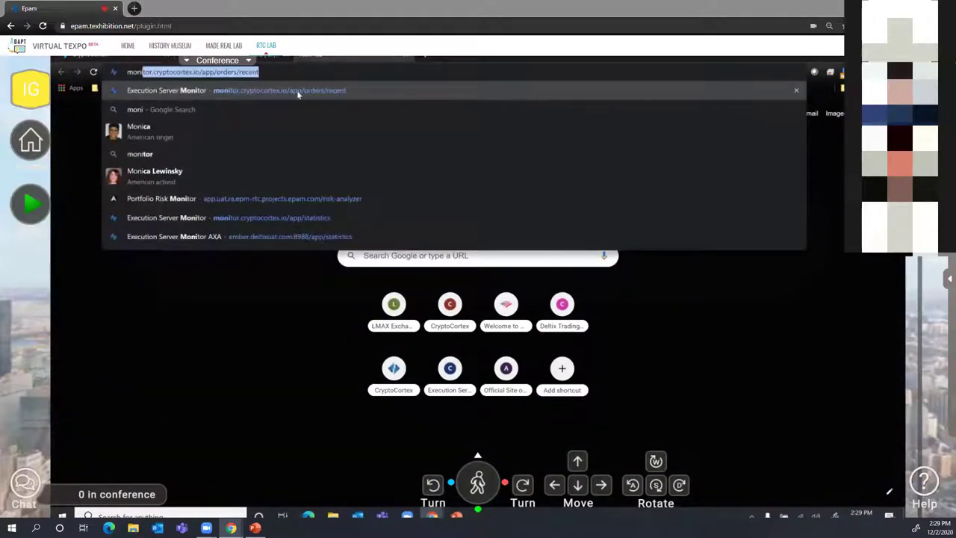
left_click(297, 90)
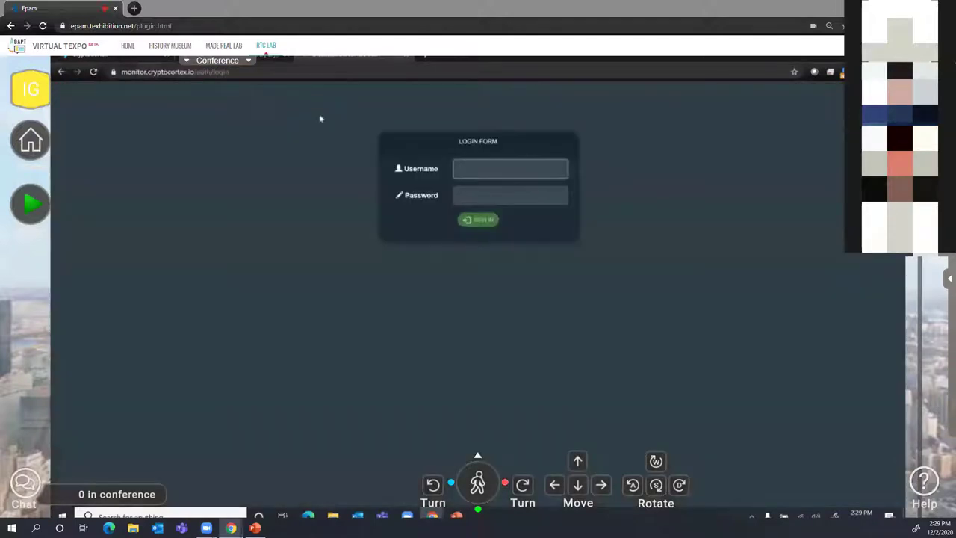
left_click(481, 221)
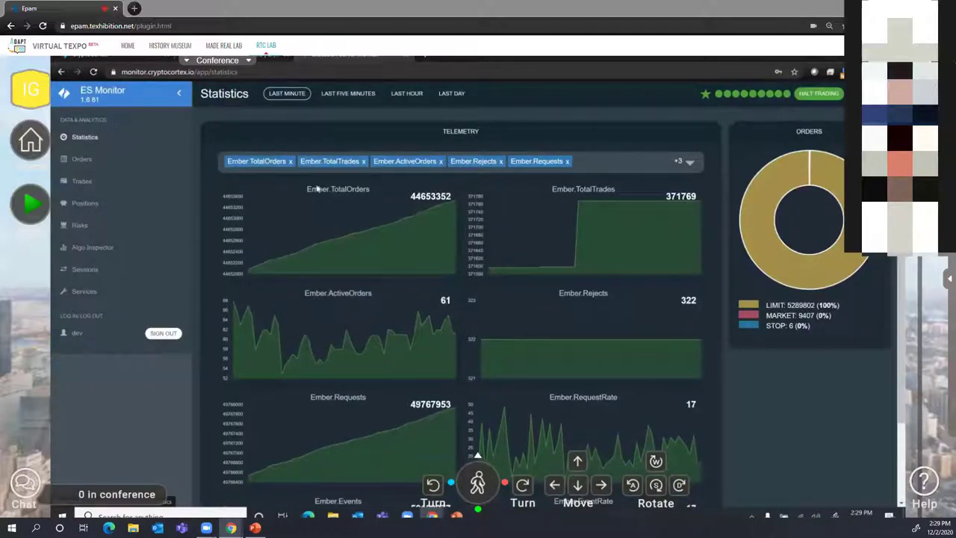
mouse_move(424, 202)
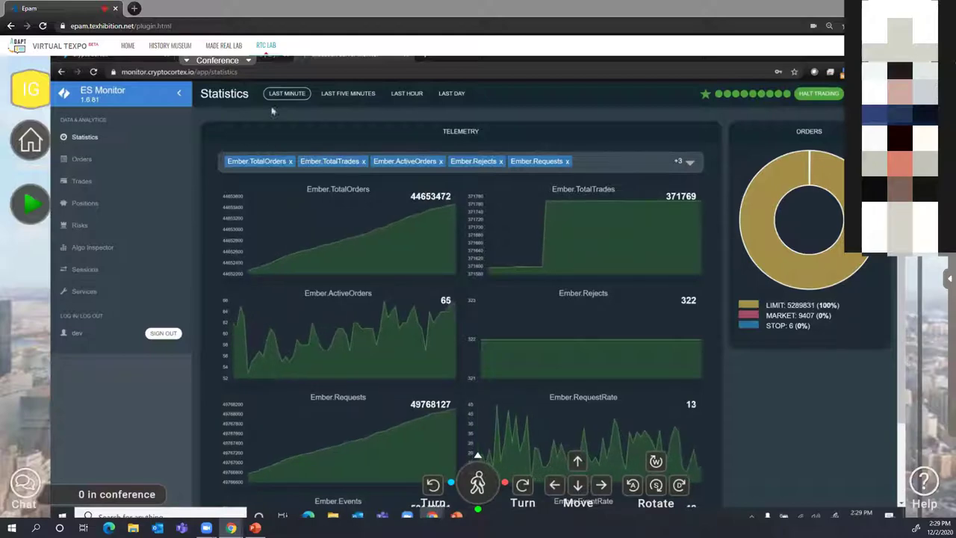
Step: Filter Orders by the copied order ID, select the 50 BTCUSD sell, and collapse the sidebar
left_click(84, 160)
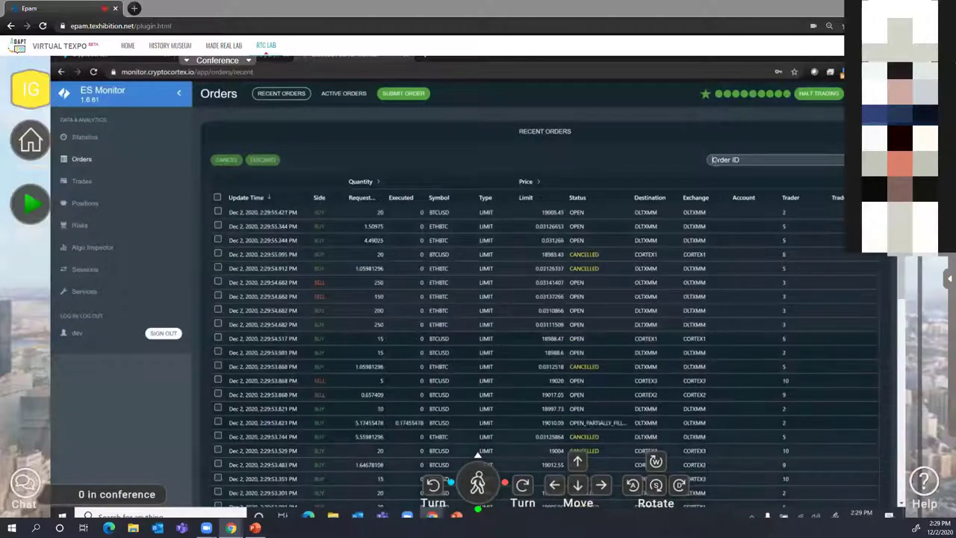
key("ctrl+v")
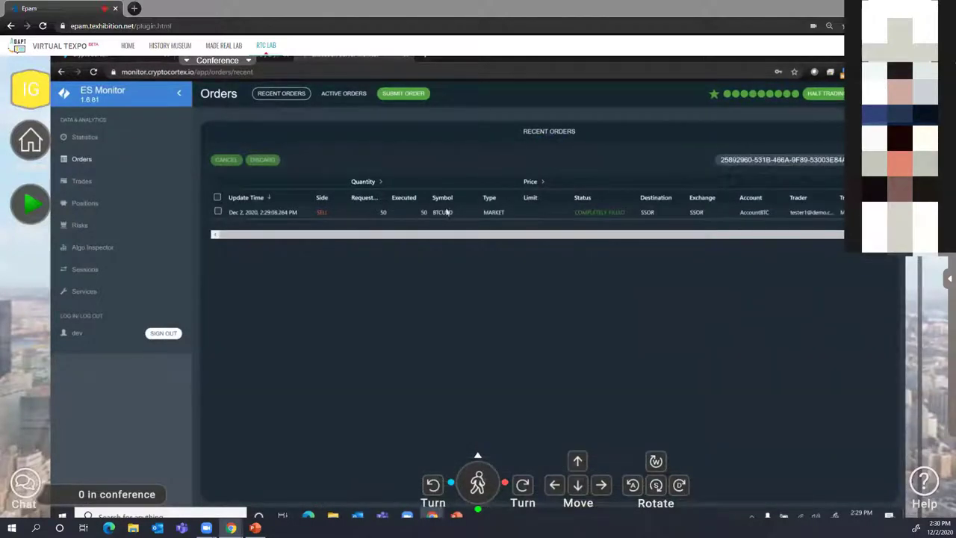
left_click(596, 214)
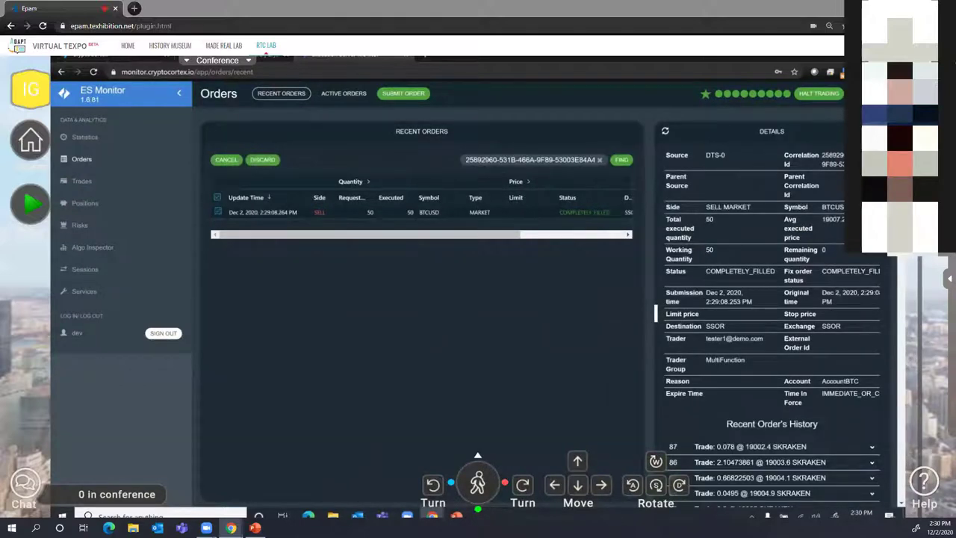
left_click(178, 92)
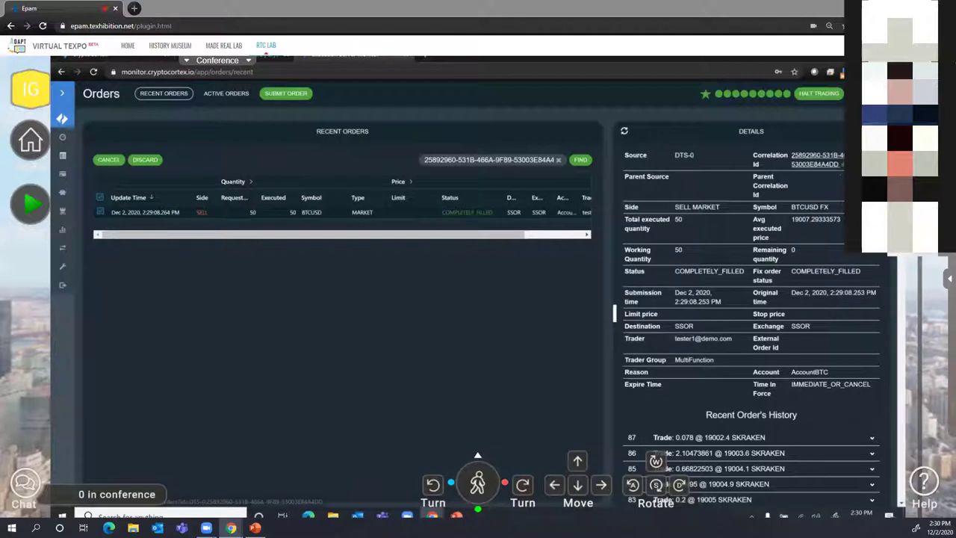
Step: Open the sell order's Algo Order Inspector and view its SBITTREX fill, trade 21, and SKRAKEN fill
double_click(538, 212)
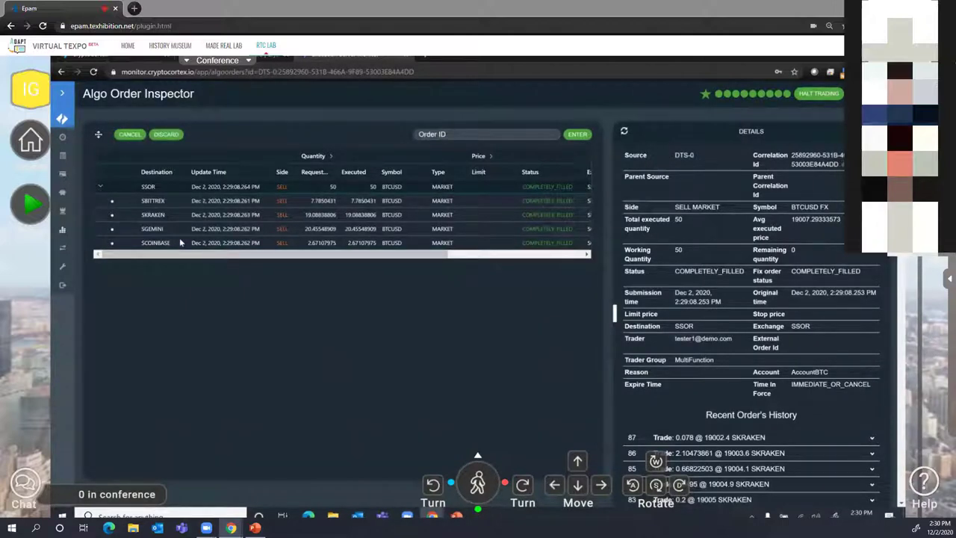
left_click(314, 204)
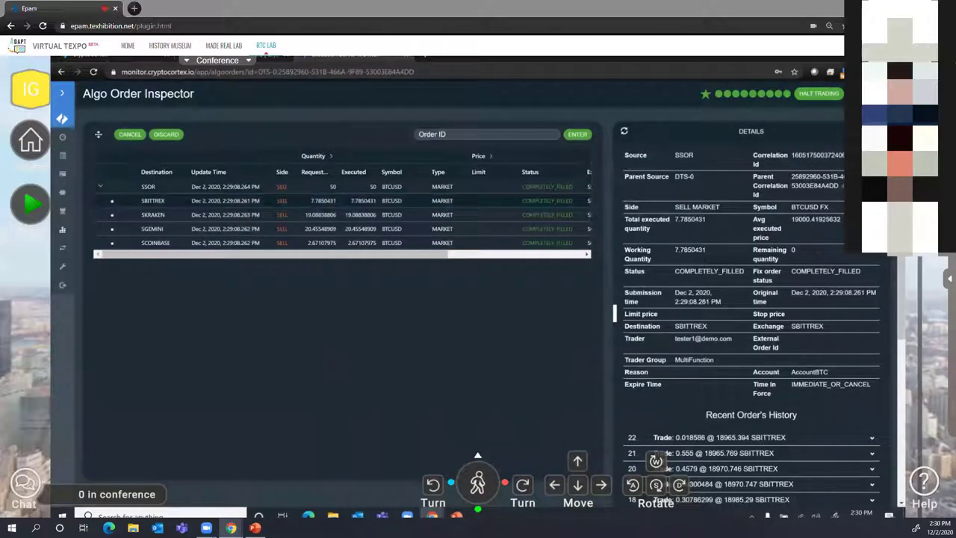
left_click(747, 453)
scroll(672, 453, "down", 2)
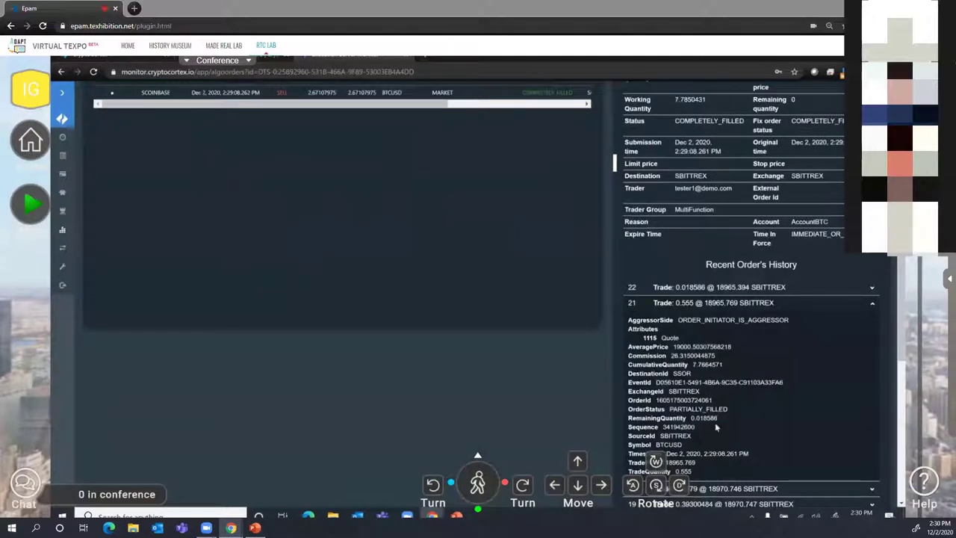
scroll(721, 495, "up", 2)
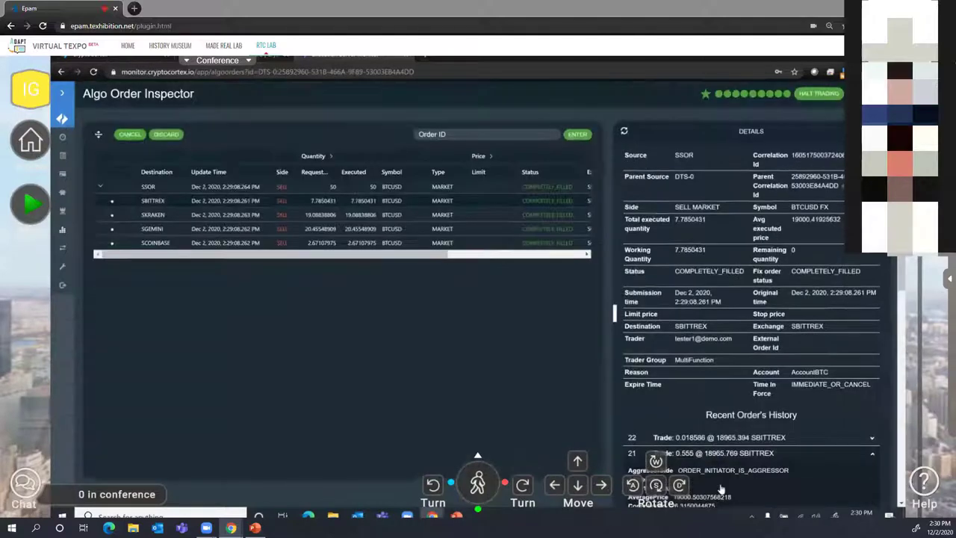
left_click(329, 216)
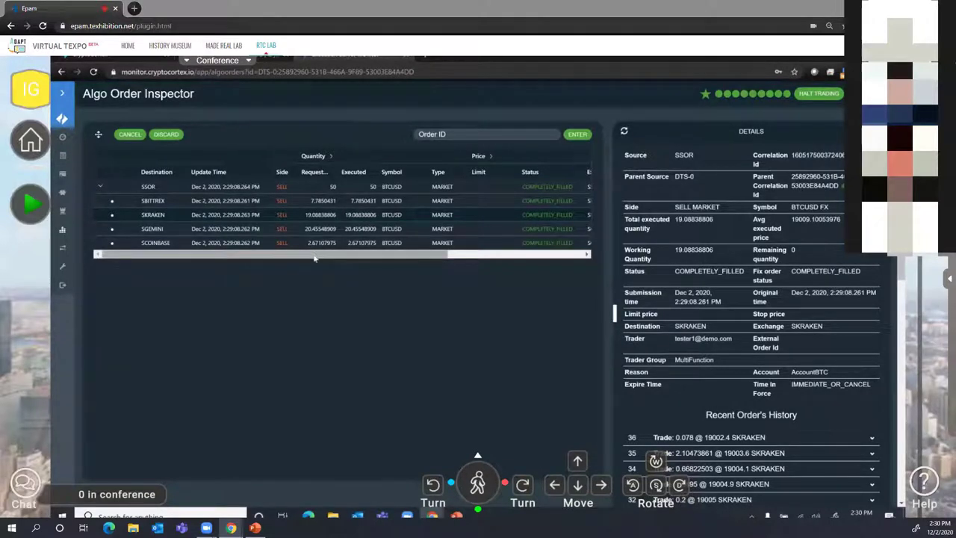
left_click_drag(314, 254, 243, 241)
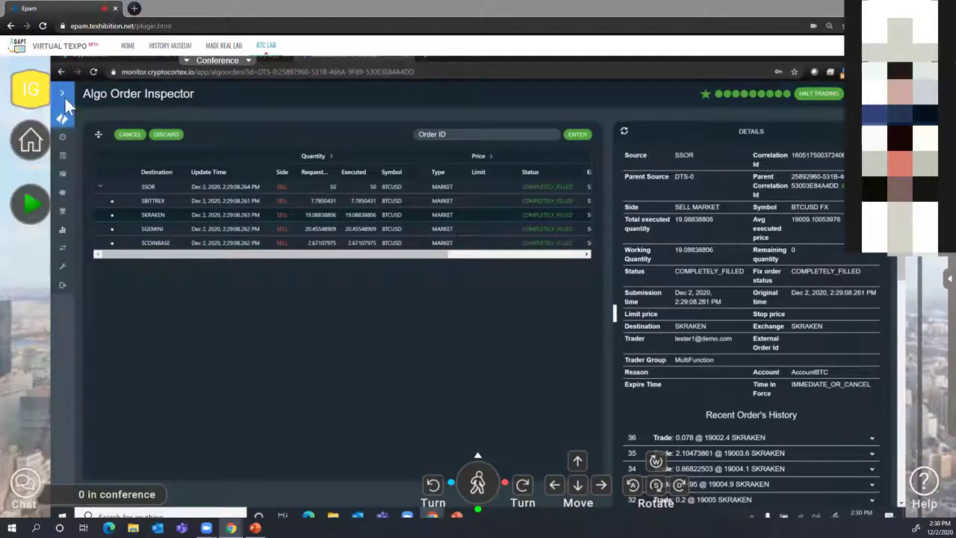
Step: Close the embedded monitor, face the expo hall, and step up to the large display screen
left_click(28, 143)
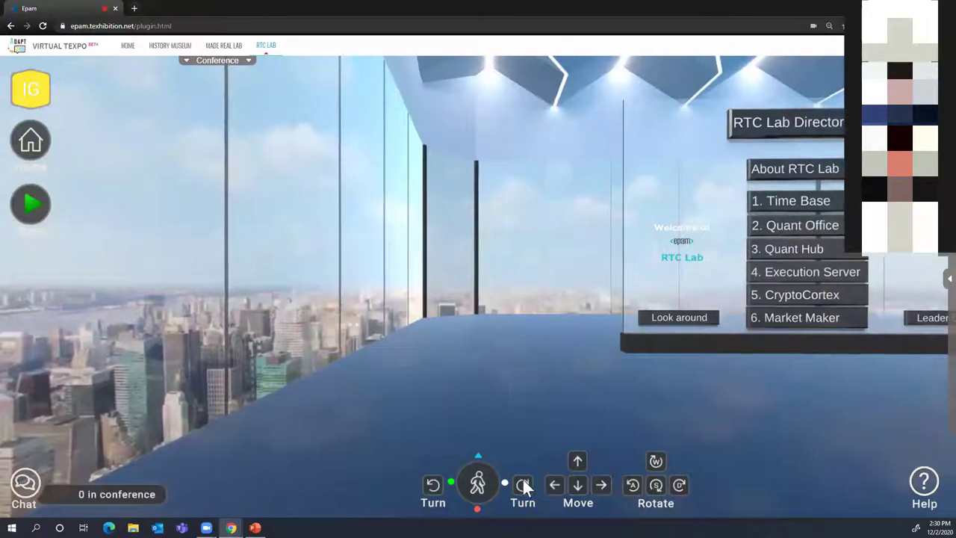
left_click(523, 486)
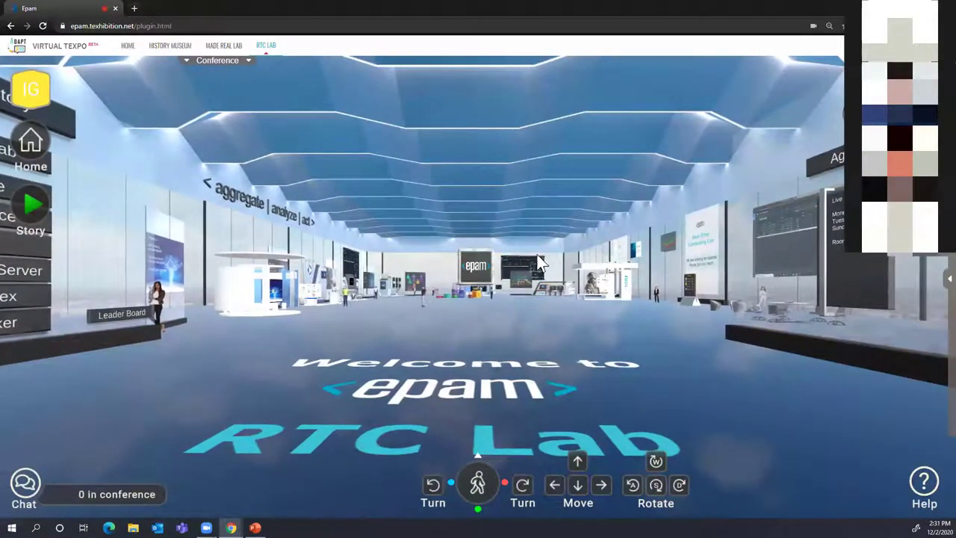
left_click(536, 263)
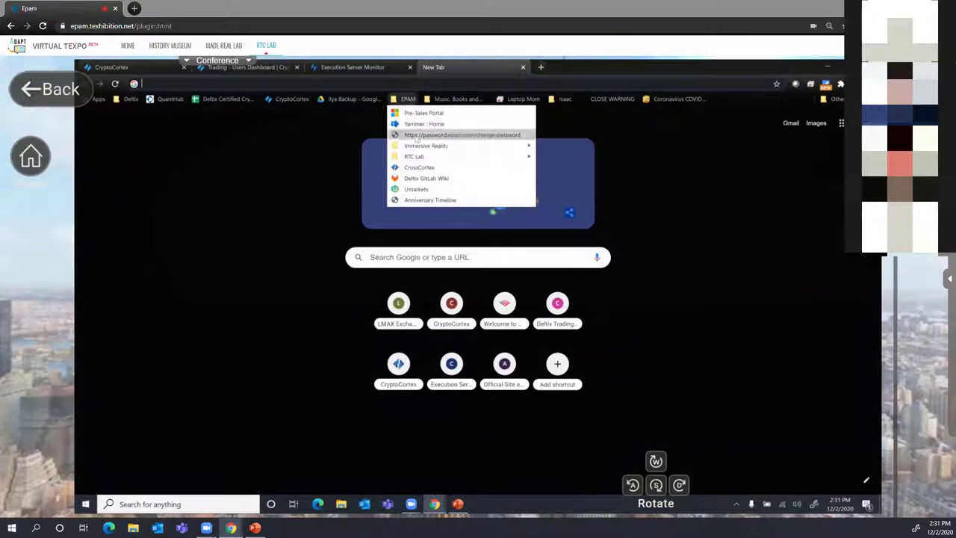
Step: Open Instant Payment Service from EPAM > RTC Lab > Payments bookmarks and show its Payments list
mouse_move(463, 156)
mouse_move(585, 168)
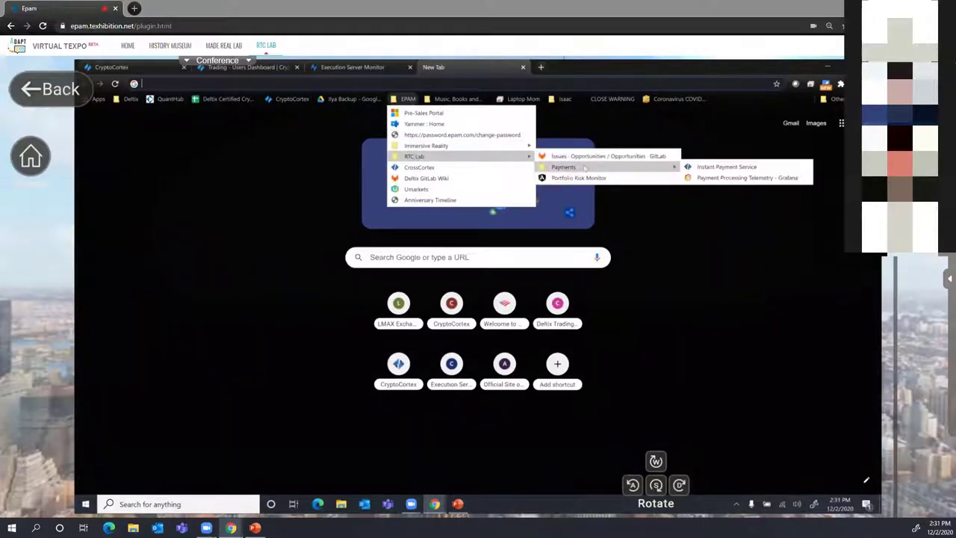
left_click(738, 167)
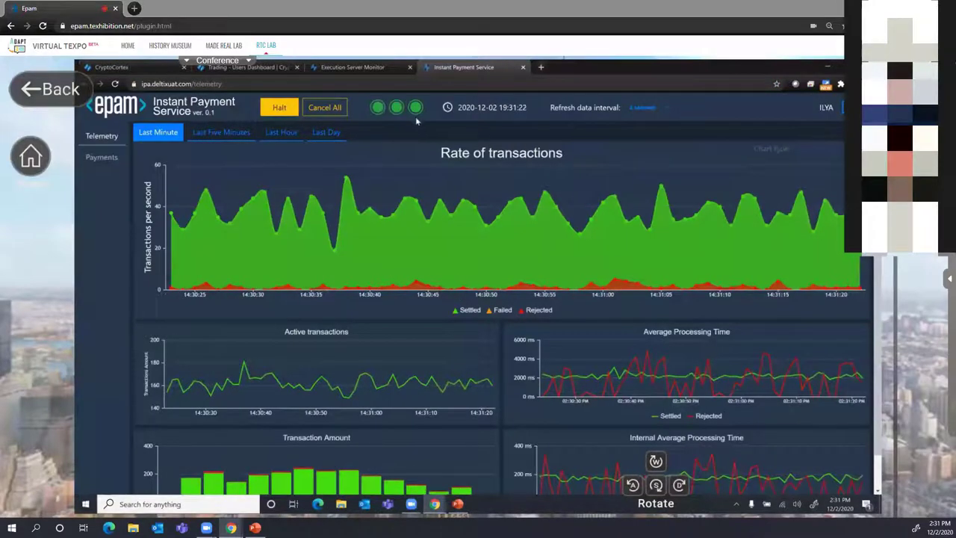
left_click(104, 158)
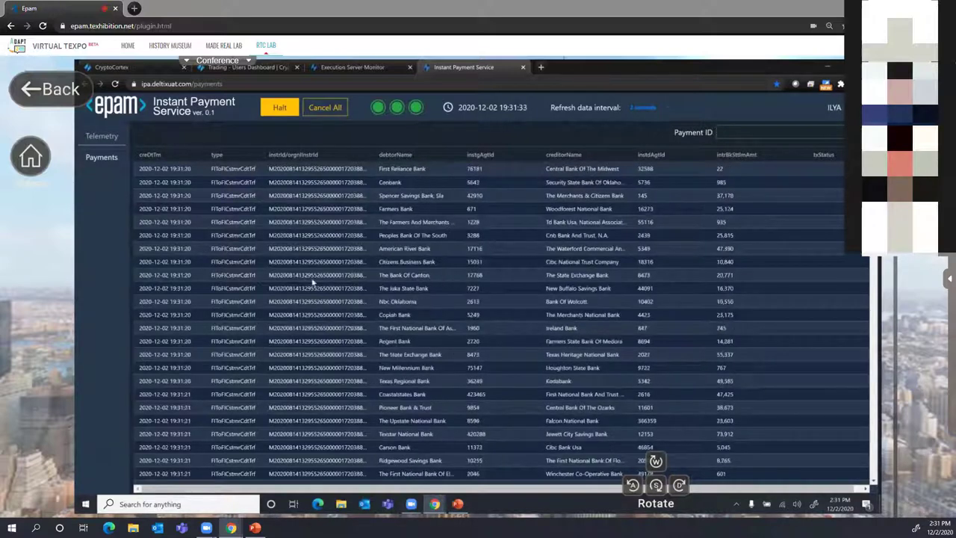
Step: View details of The Bank Of Canton payment, then of a settled 10,269 transfer
left_click(313, 279)
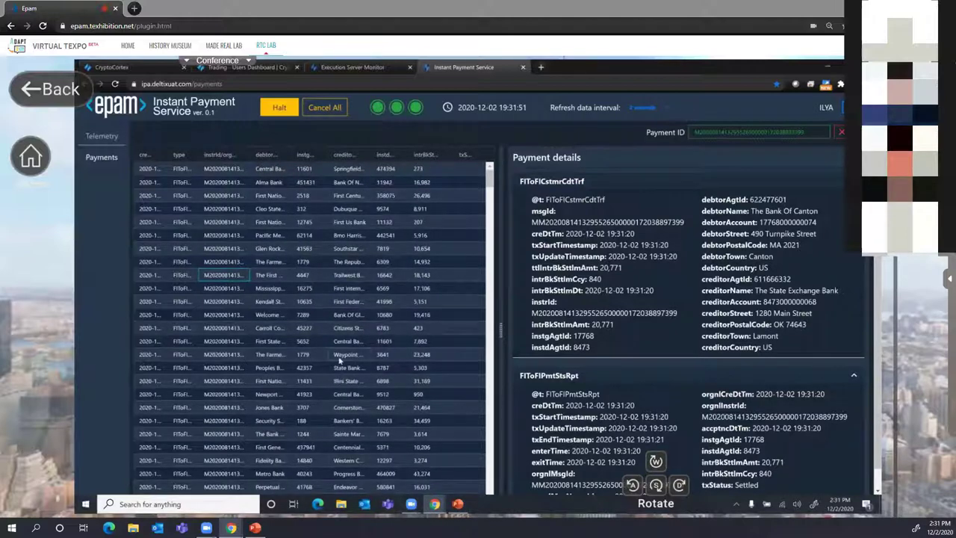
left_click(339, 359)
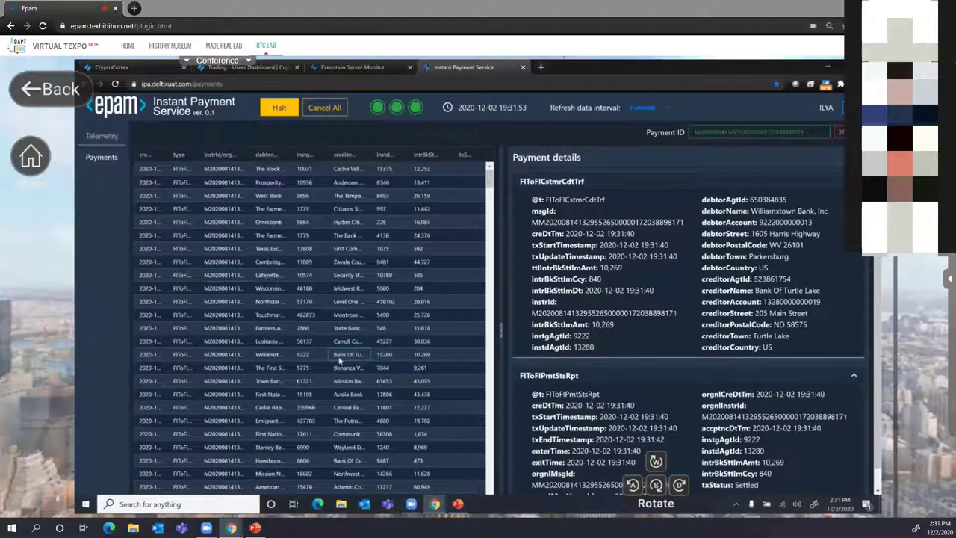
Step: Show Telemetry charts for the last five minutes, briefly comparing last hour, then open a new tab
left_click(101, 138)
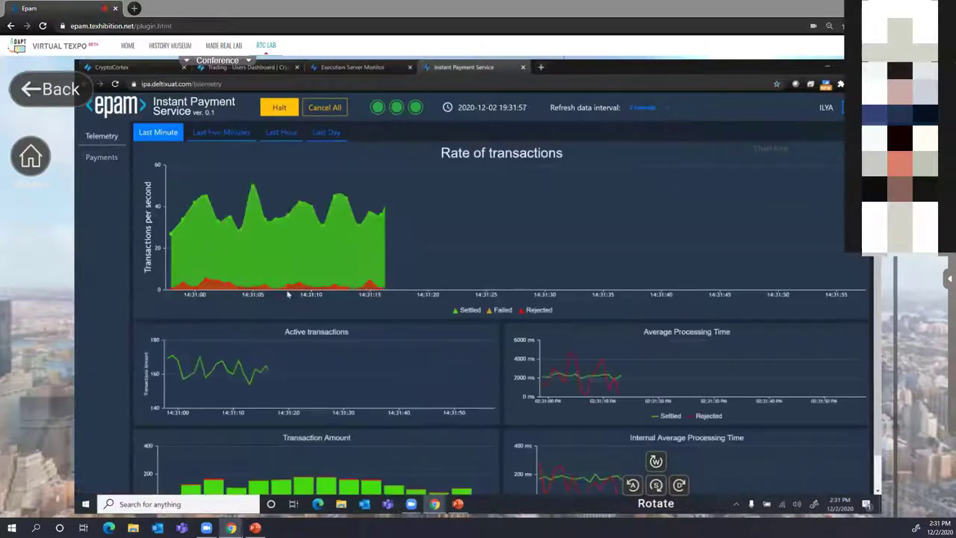
mouse_move(246, 190)
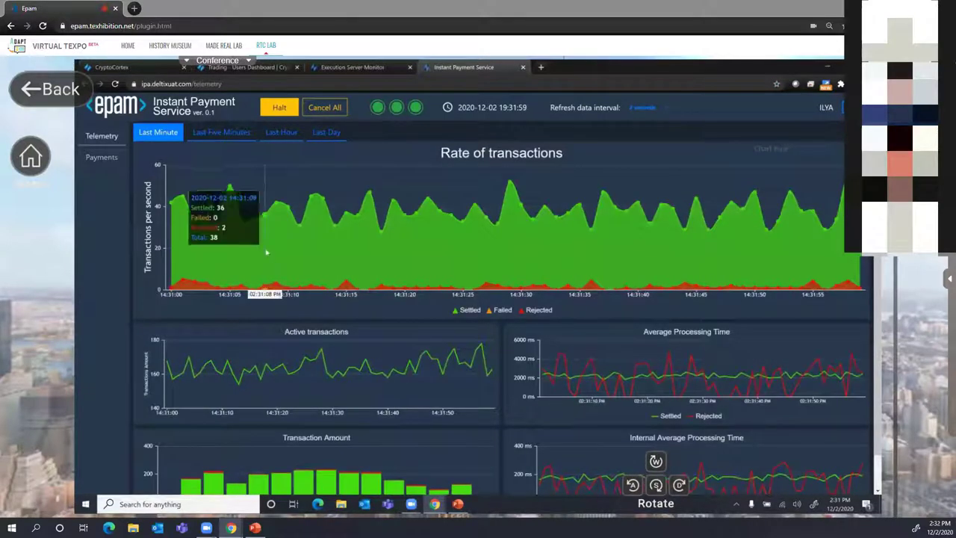
left_click(213, 134)
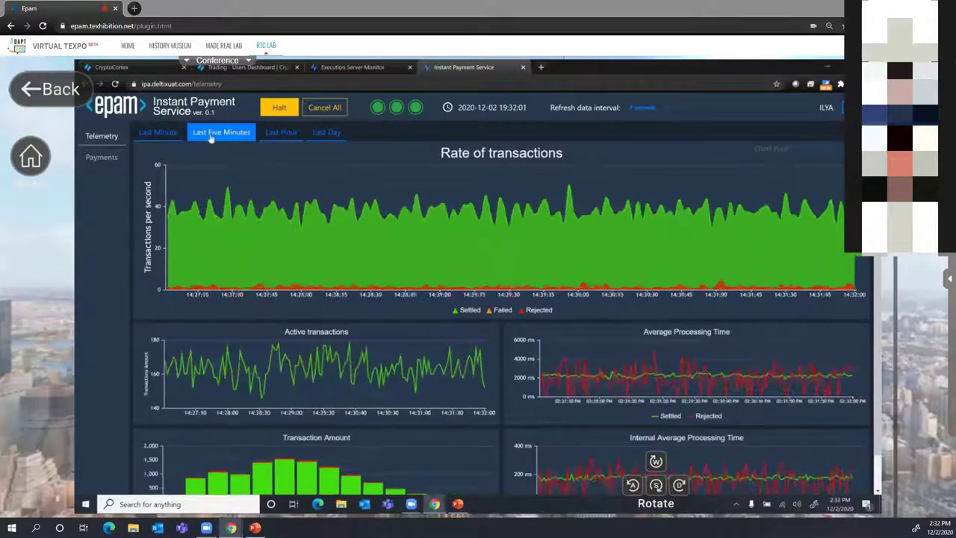
left_click(277, 133)
left_click(214, 135)
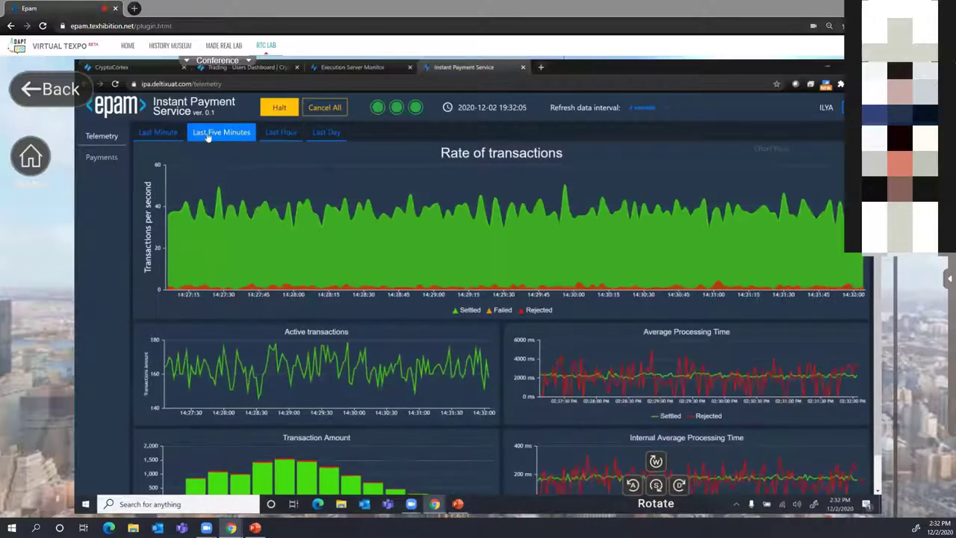
left_click(538, 67)
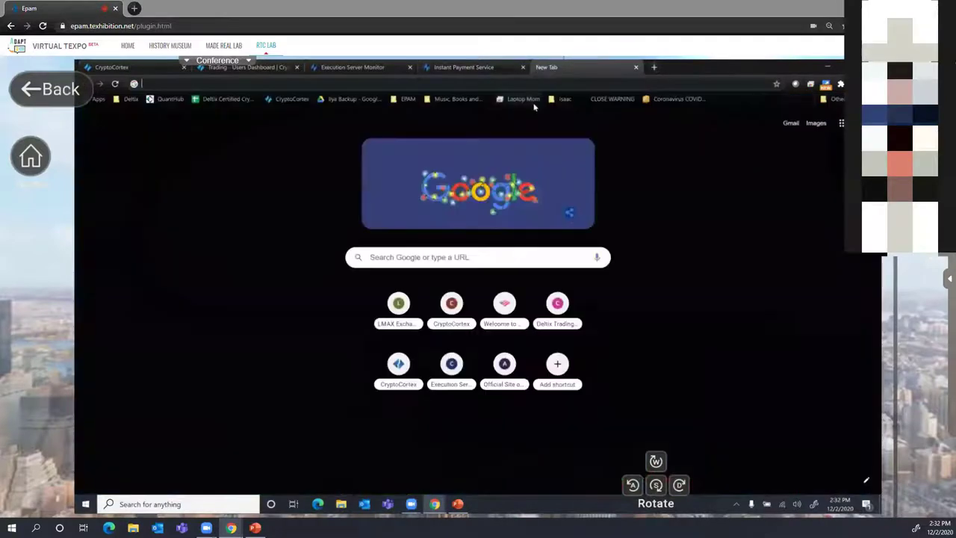
Step: Open the Payment Processing Telemetry dashboard from the EPAM > RTC Lab > Payments bookmarks
left_click(408, 99)
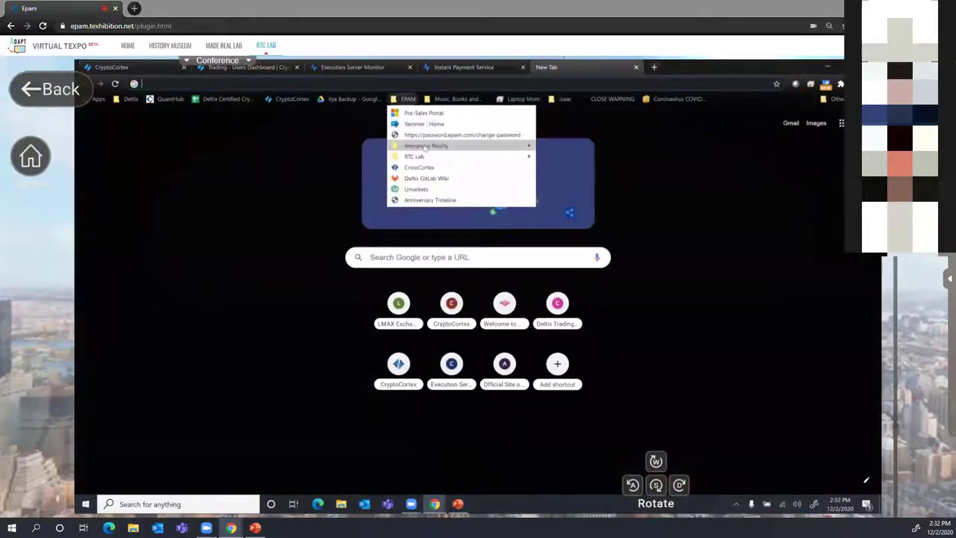
mouse_move(423, 157)
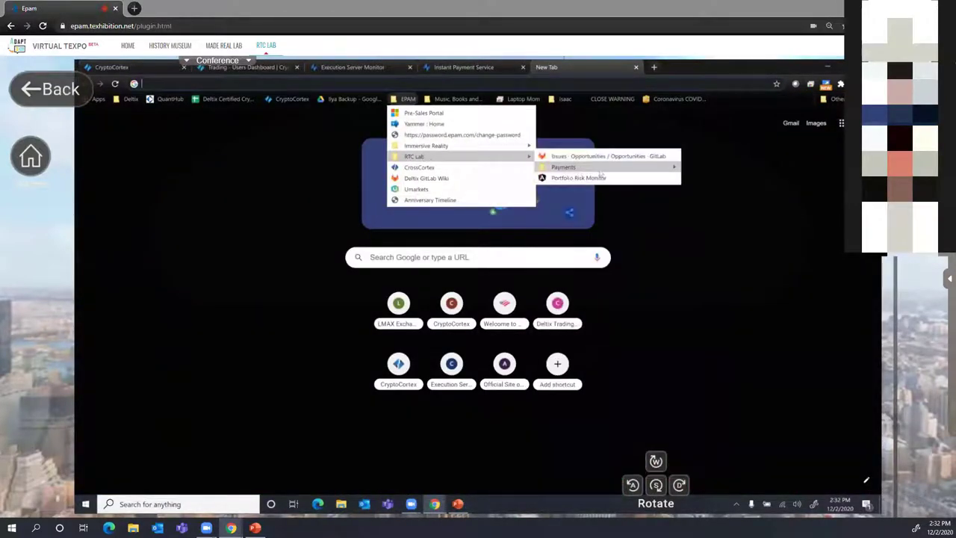
mouse_move(598, 169)
left_click(709, 177)
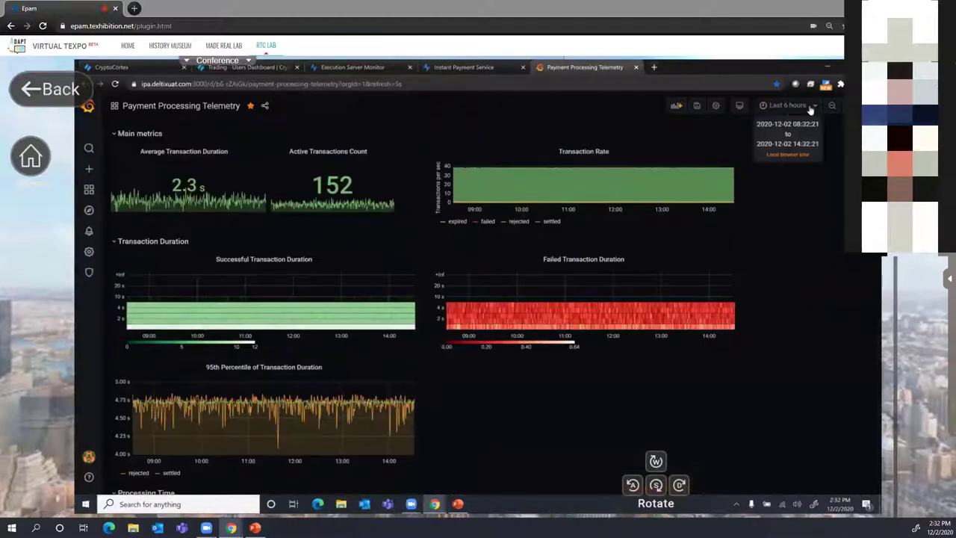
Step: Set the time range to Last 5 minutes and expand the Transaction Rate By State maps
left_click(777, 140)
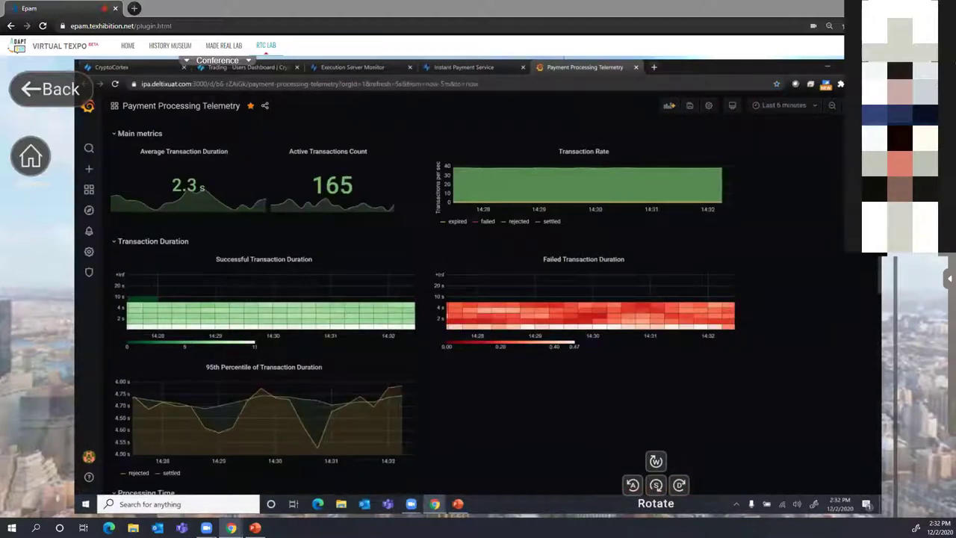
scroll(459, 299, "down", 4)
scroll(460, 299, "down", 3)
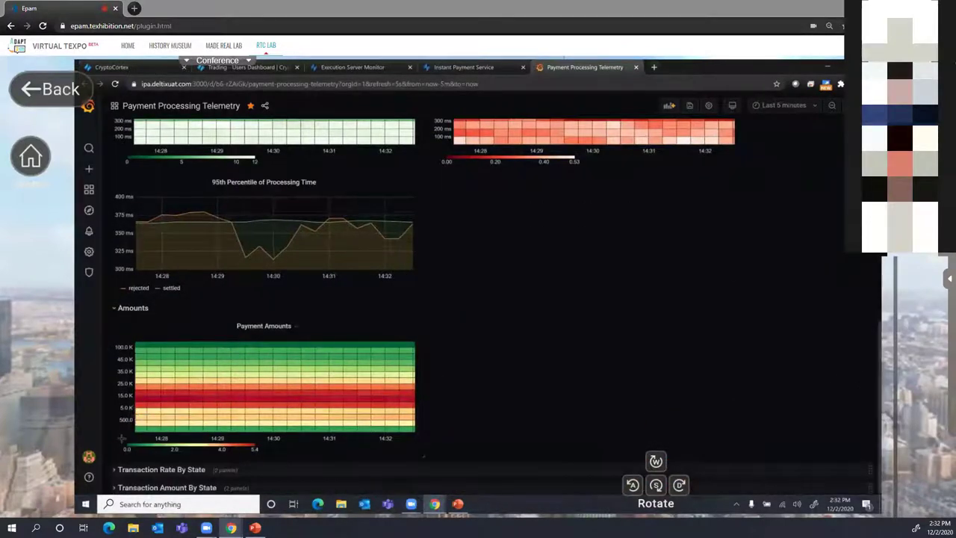
left_click(128, 465)
scroll(485, 241, "down", 3)
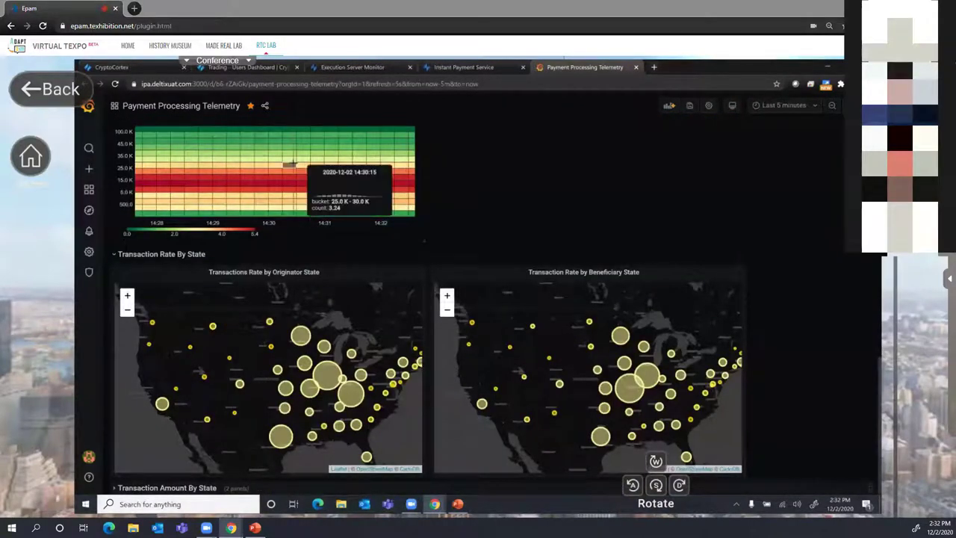
mouse_move(289, 140)
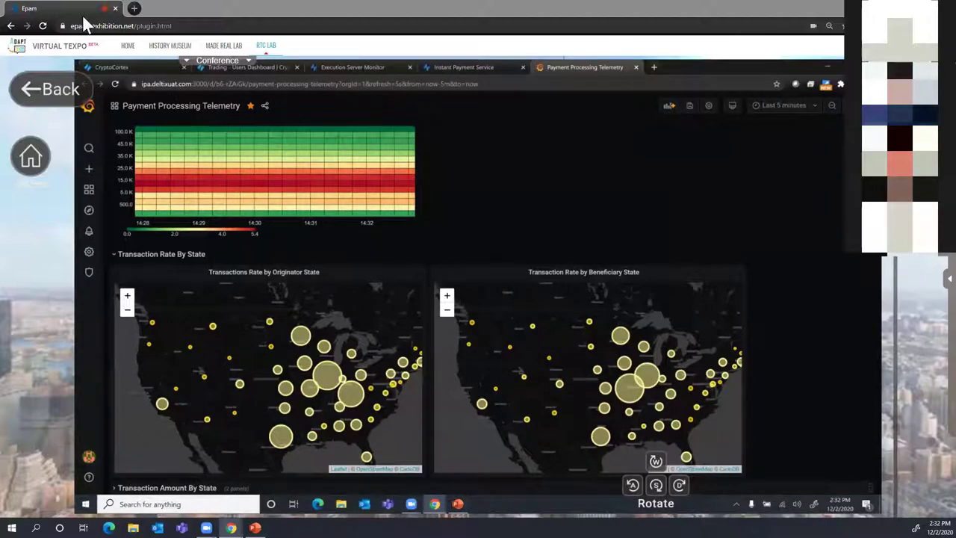
Step: Close the embedded telemetry dashboard and fly home to the RTC Lab Directory board
left_click(50, 85)
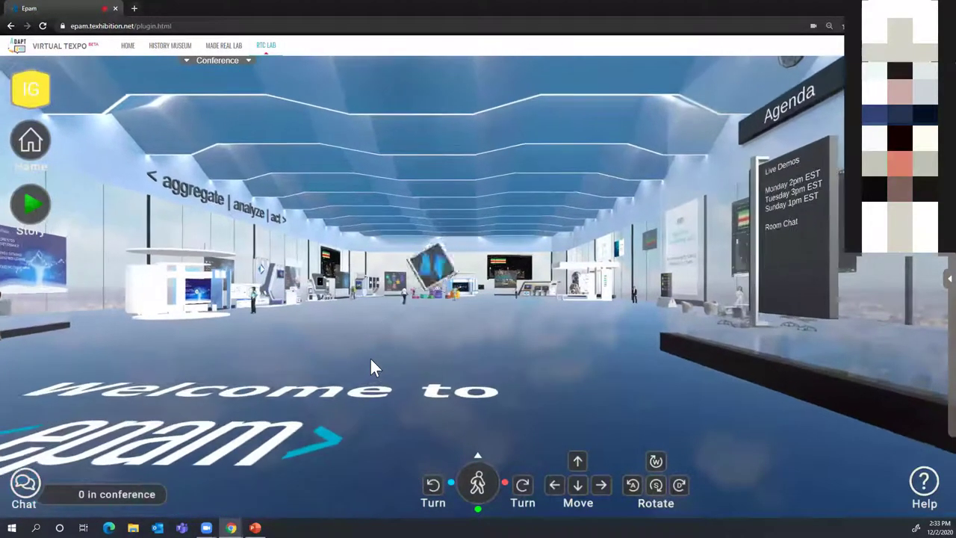
left_click(31, 142)
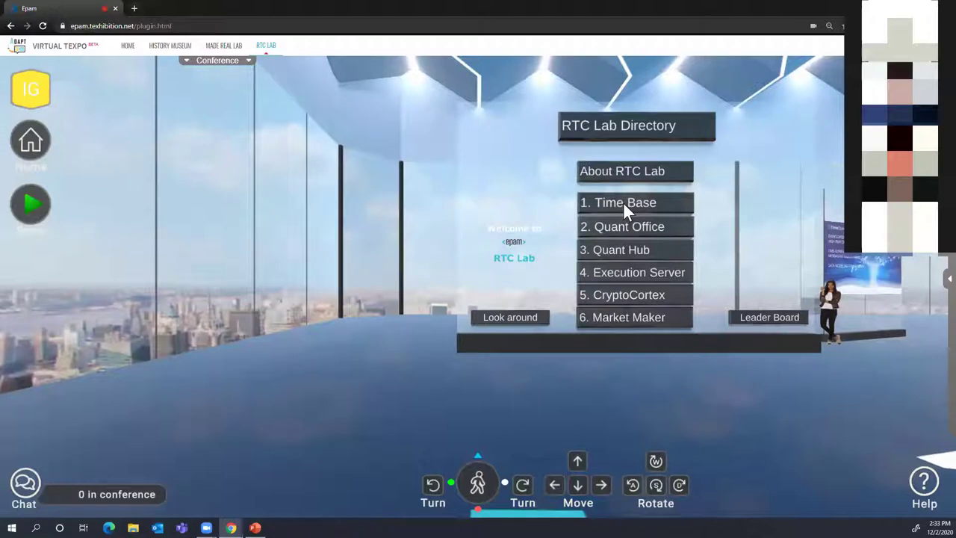
Step: Pick 5. CryptoCortex, rotate around the booth, orbit its 3D architecture diagram, then return to the booth
left_click(640, 294)
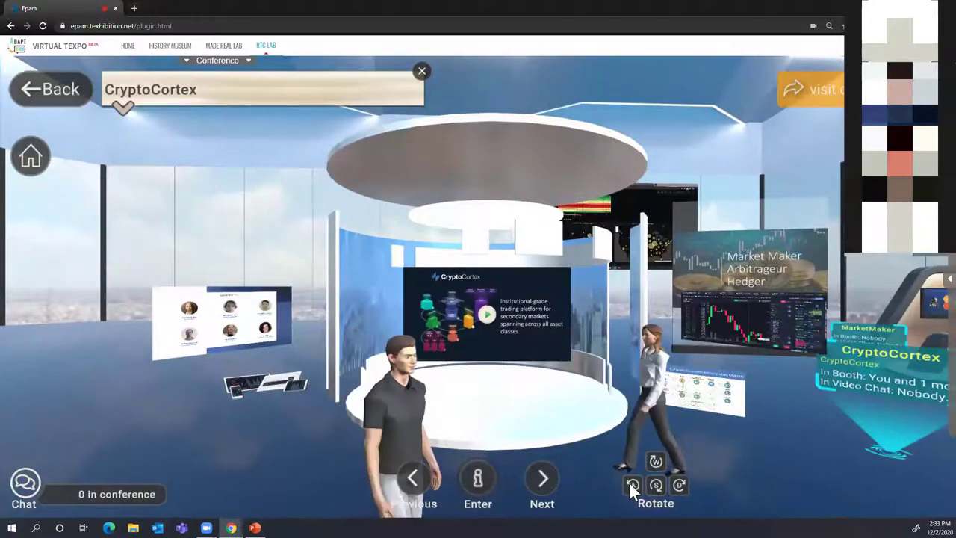
left_click(632, 484)
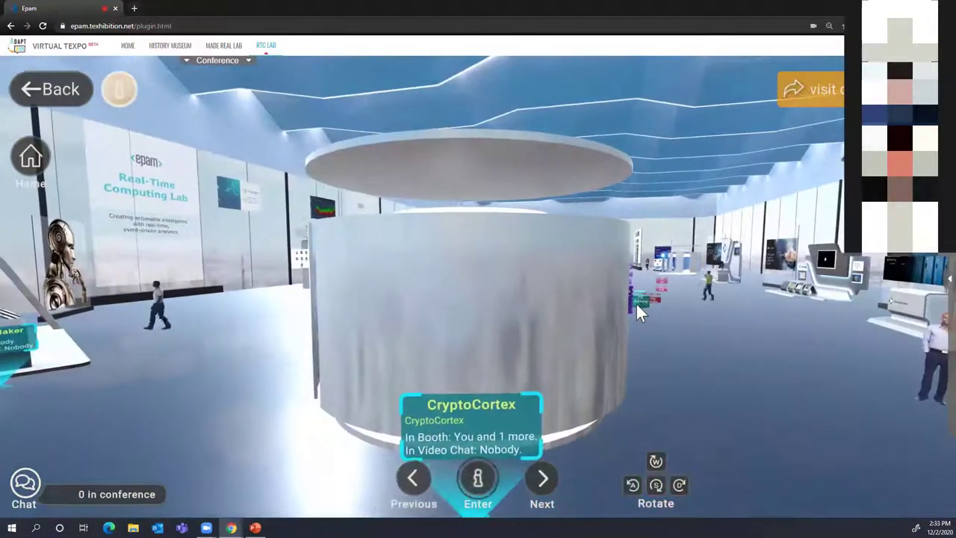
left_click(636, 304)
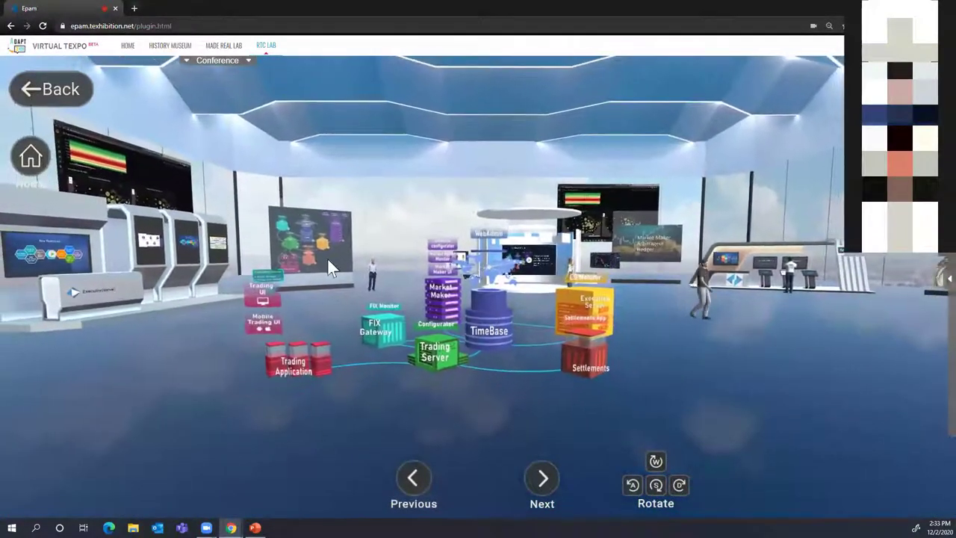
left_click(318, 245)
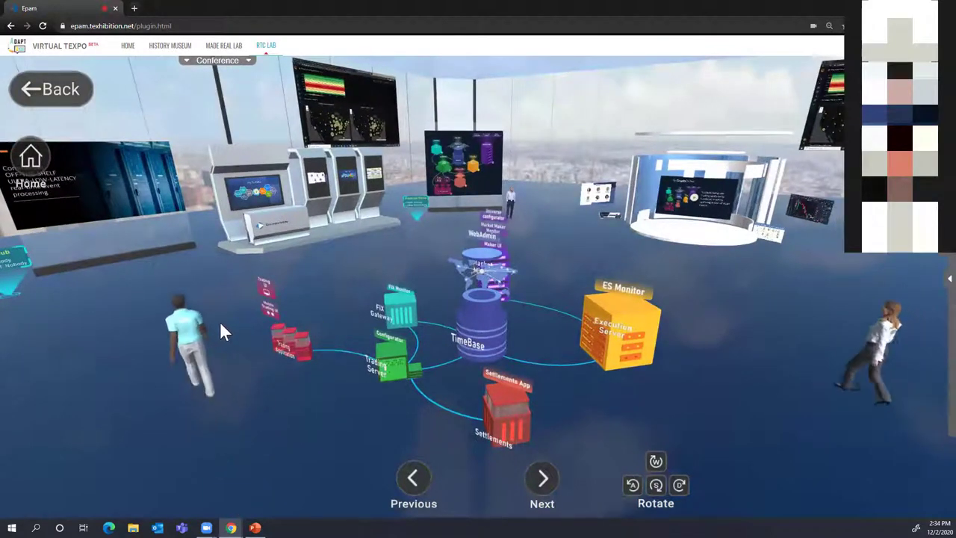
left_click_drag(262, 310, 277, 303)
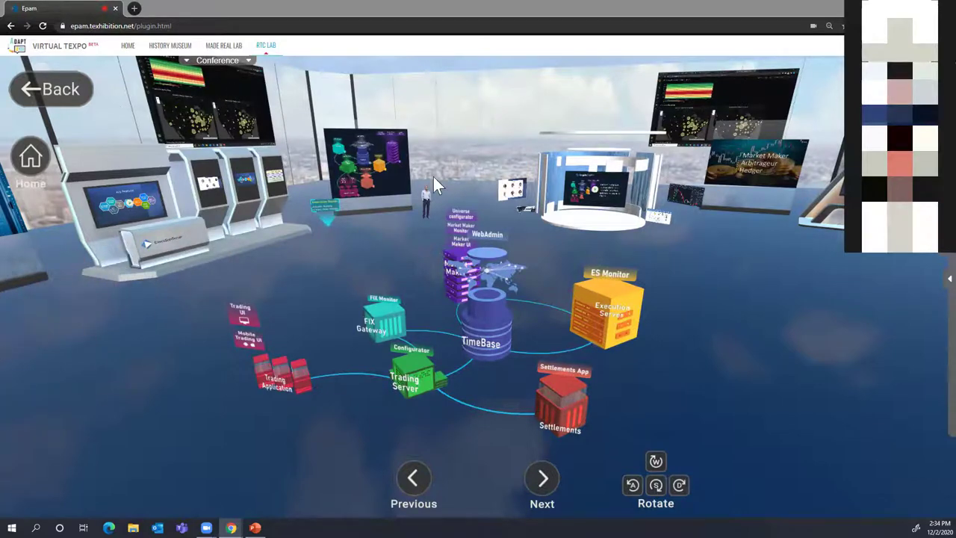
left_click(611, 226)
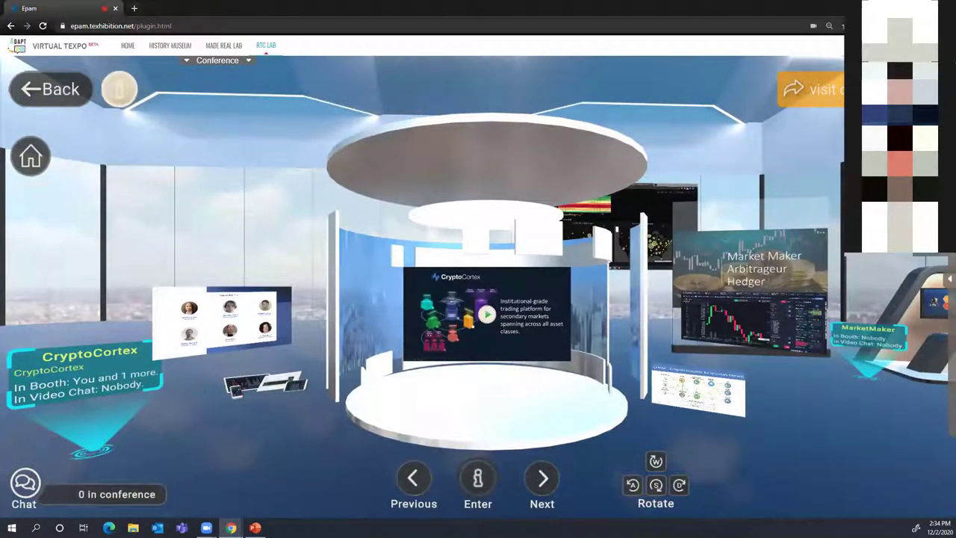
Step: Send the CryptoCortex team the contact message asking to learn more about their solutions
left_click(482, 299)
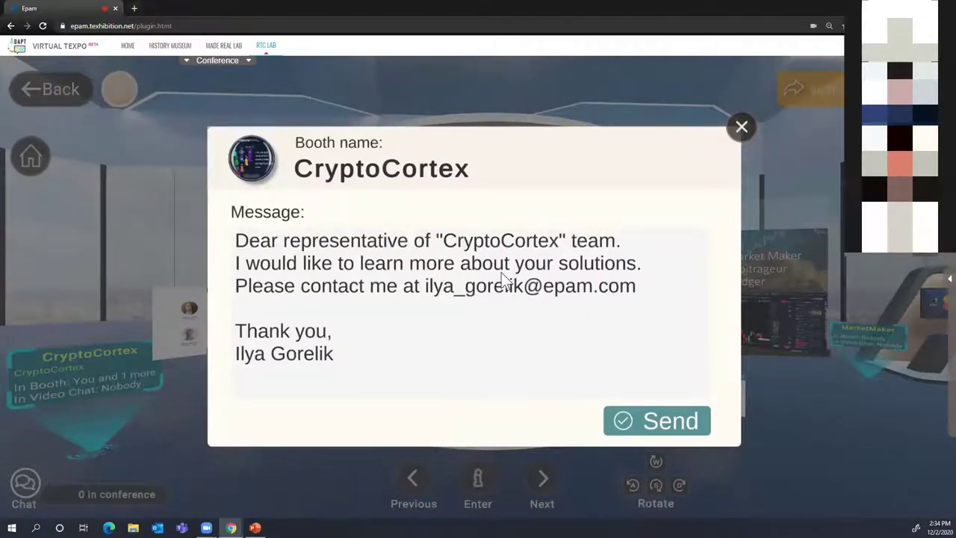
left_click(623, 423)
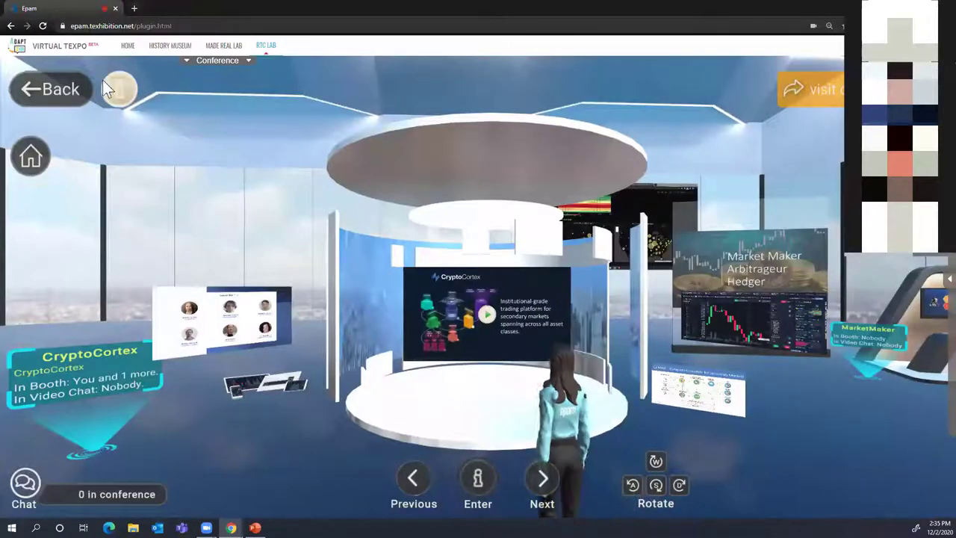
Step: From the RTC Lab home, go to the 'We are looking for talents' panel and choose Join Our
left_click(33, 158)
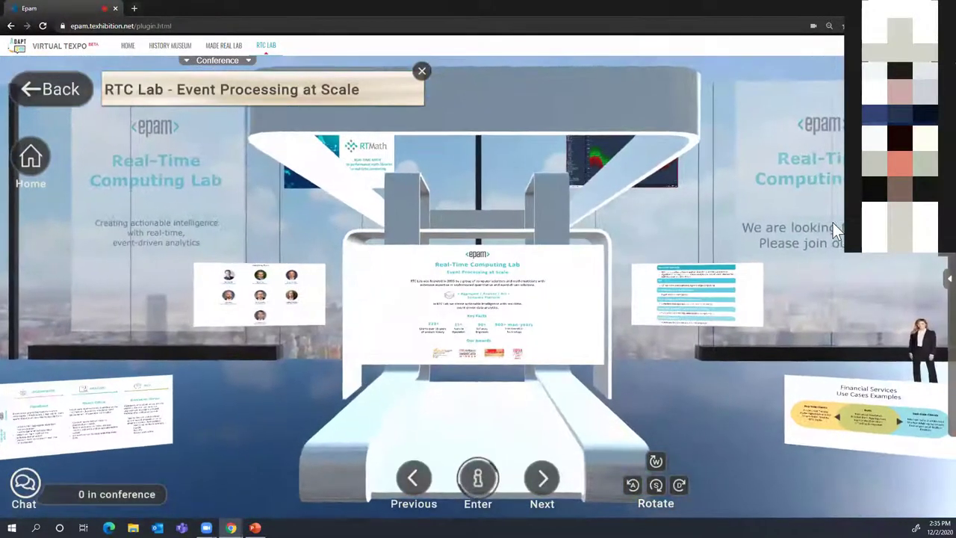
left_click(807, 207)
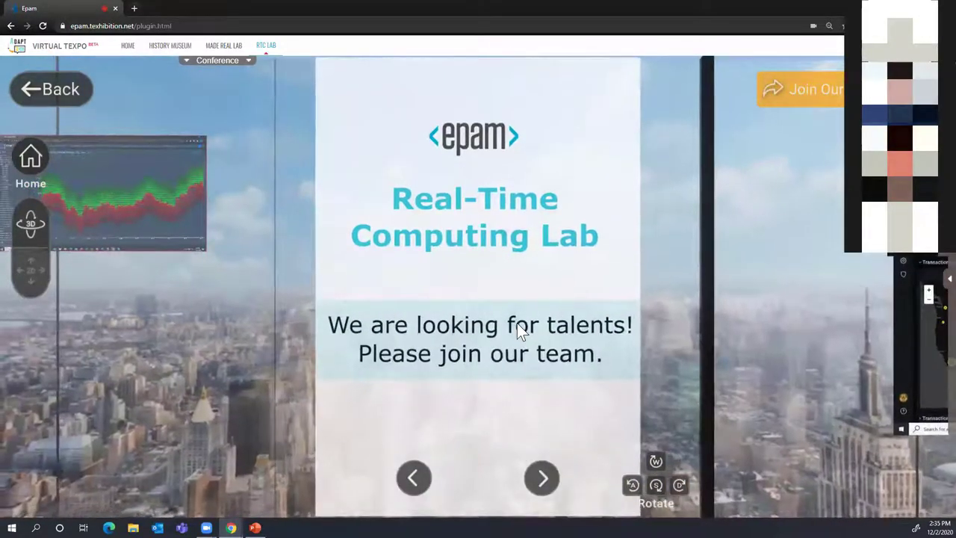
scroll(520, 329, "down", 3)
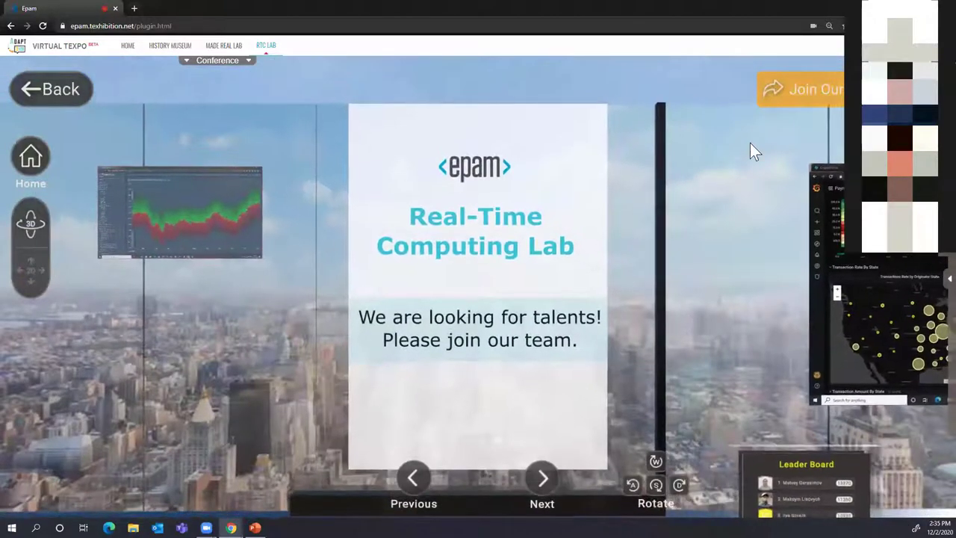
left_click(787, 97)
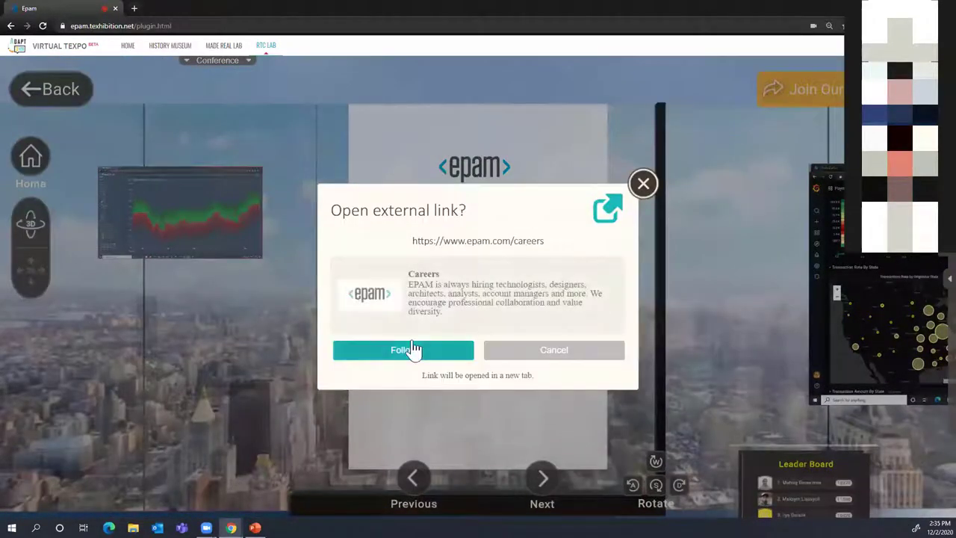
Step: Follow the link to the EPAM Work with Us careers page, skim it, then return to the expo tab
left_click(406, 349)
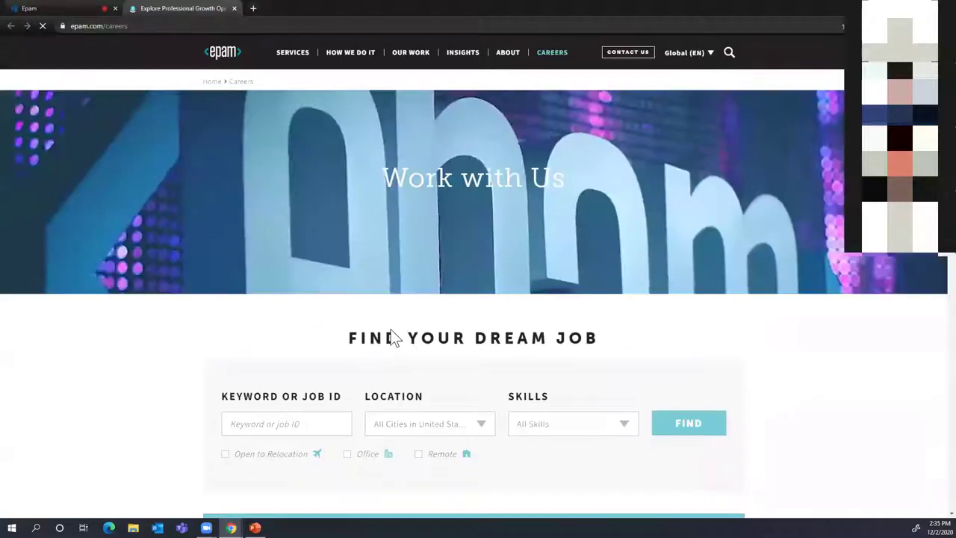
scroll(393, 336, "down", 2)
scroll(390, 332, "up", 2)
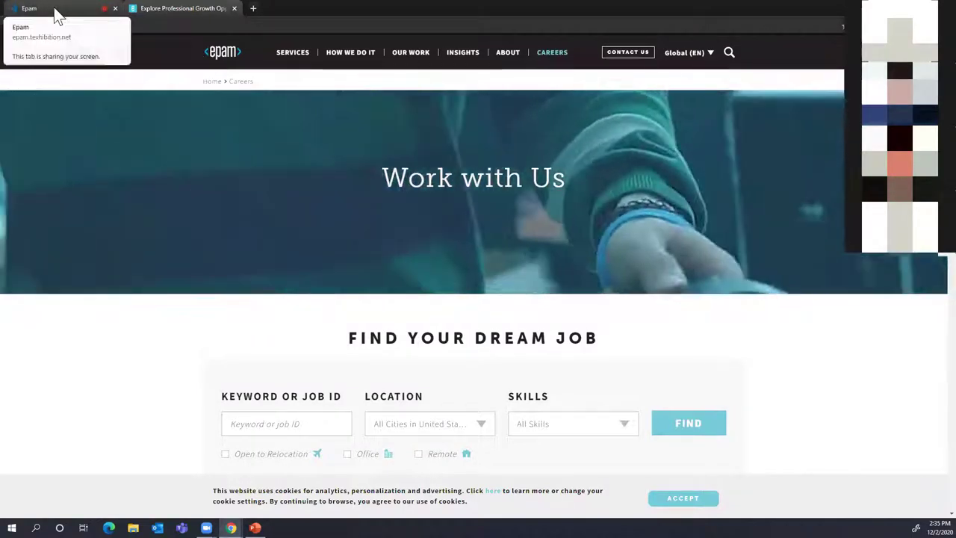
left_click(54, 6)
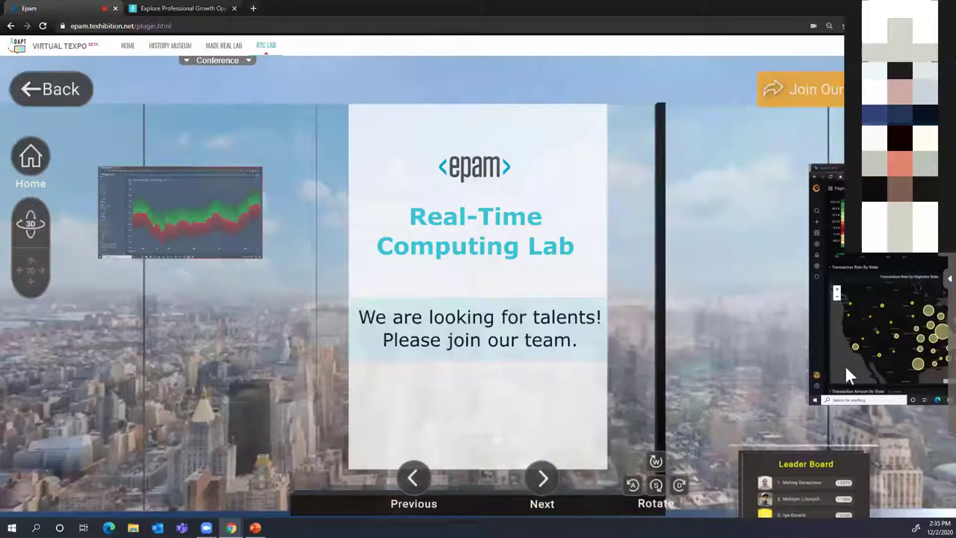
Step: Zoom into the shared dashboard screen, close its remote Chrome window, and play the Buster Kitton video
left_click(853, 331)
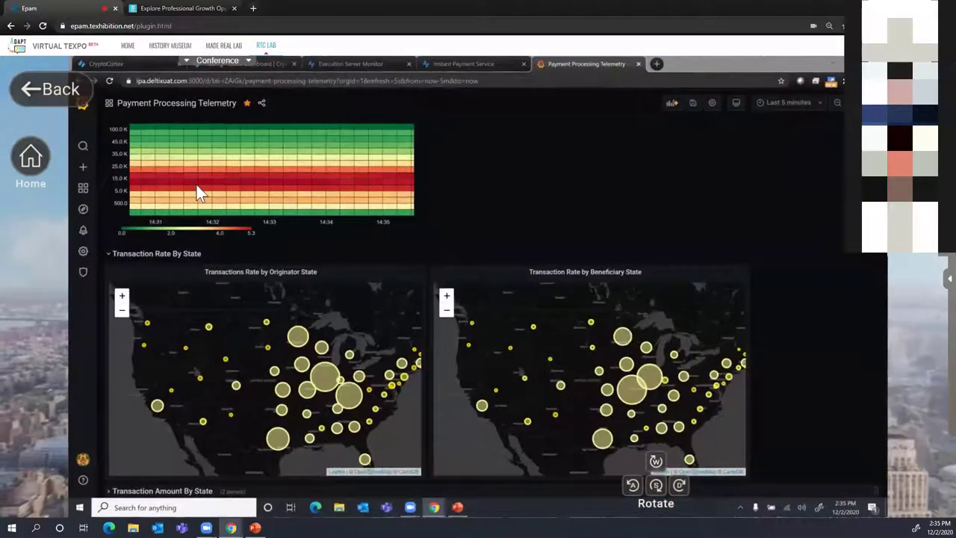
left_click(831, 67)
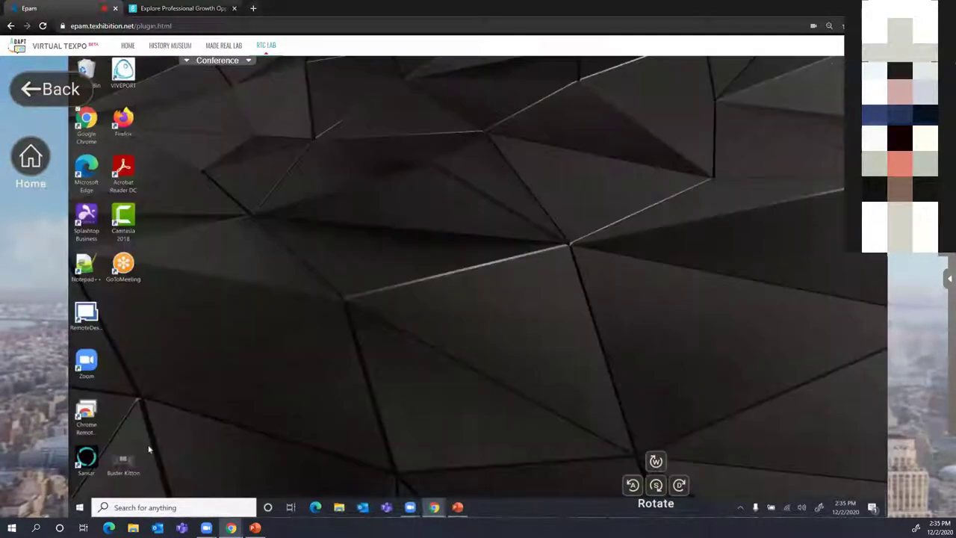
double_click(123, 460)
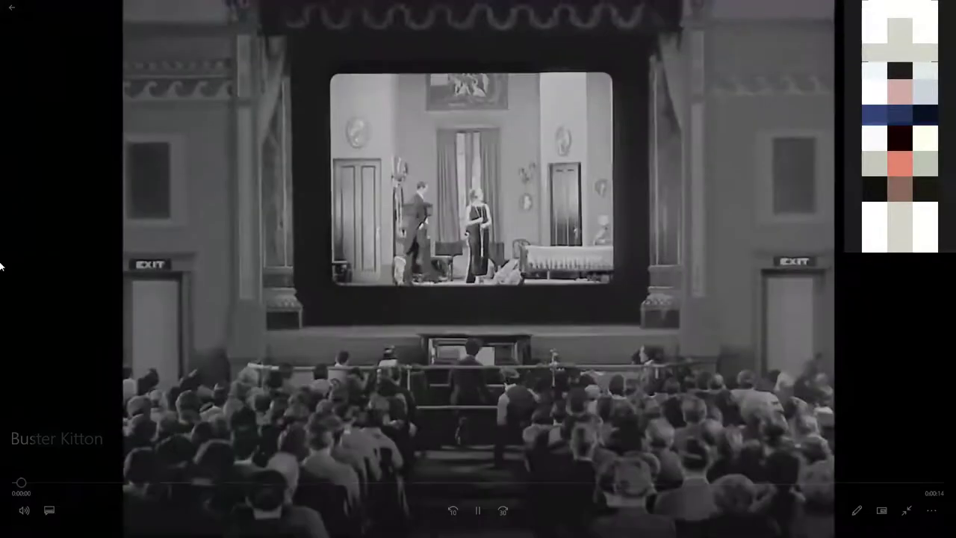